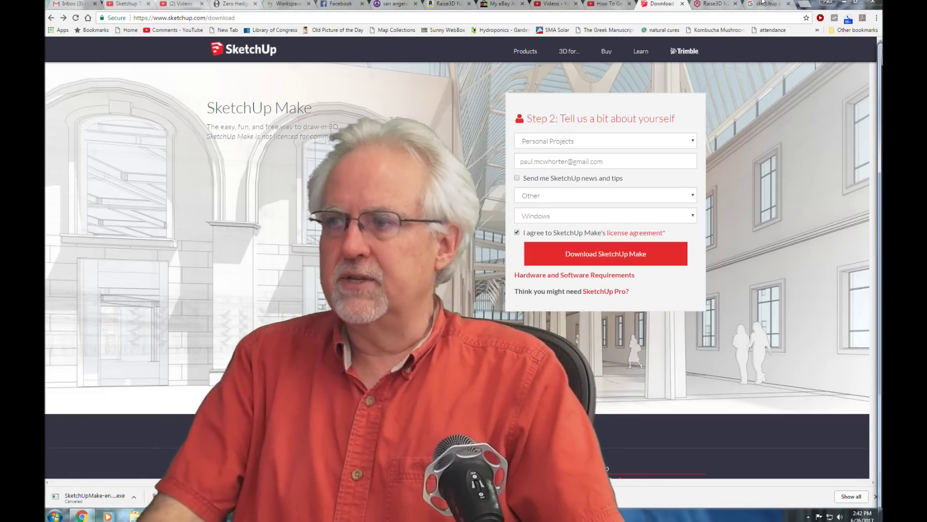
Switch to SketchUp and start a new model with the Simple Template - Feet and Inches
left_click(844, 3)
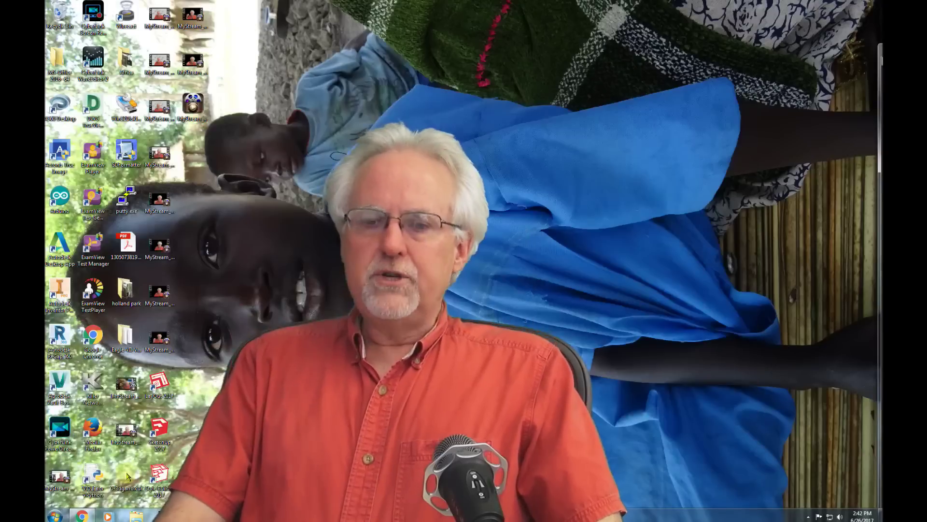
left_click(55, 515)
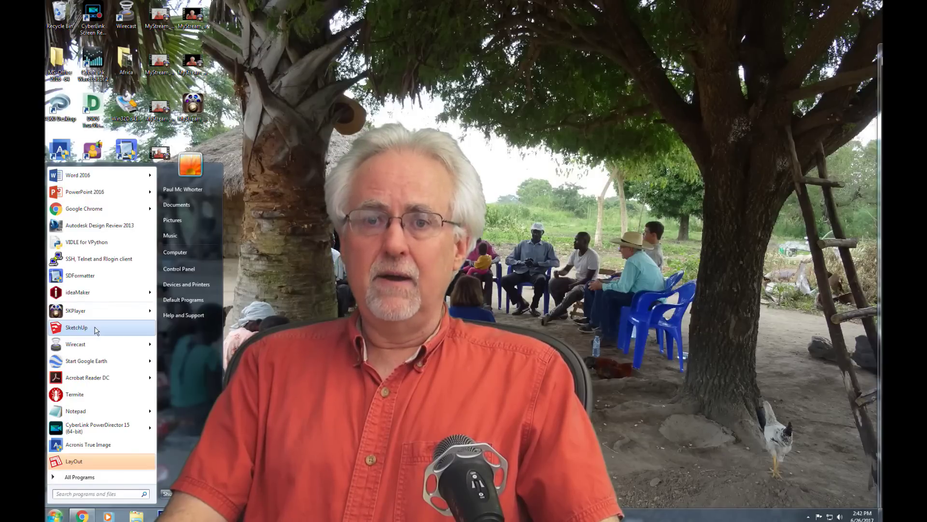
left_click(96, 328)
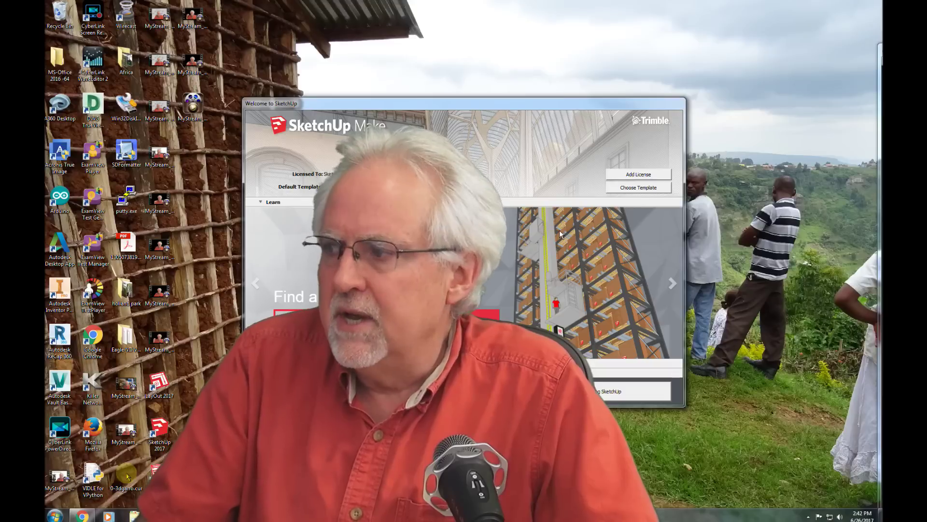
left_click(630, 187)
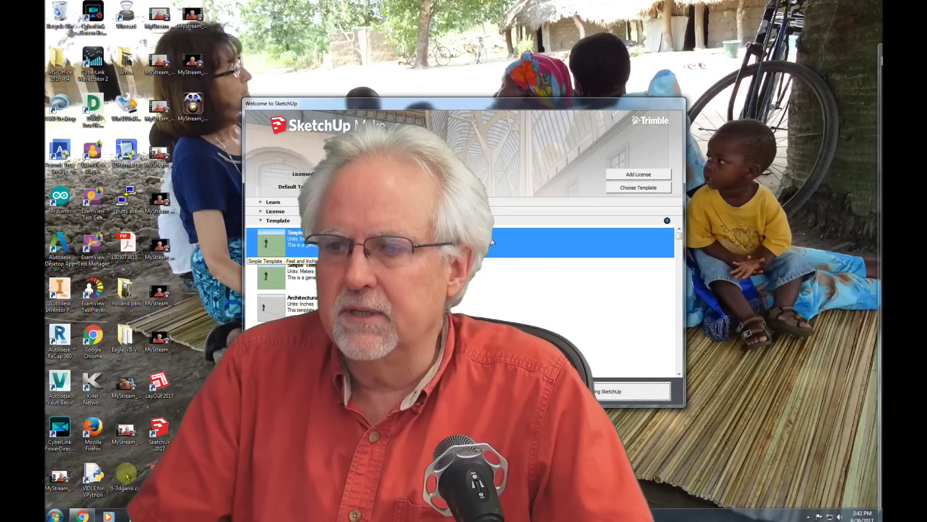
key("Return")
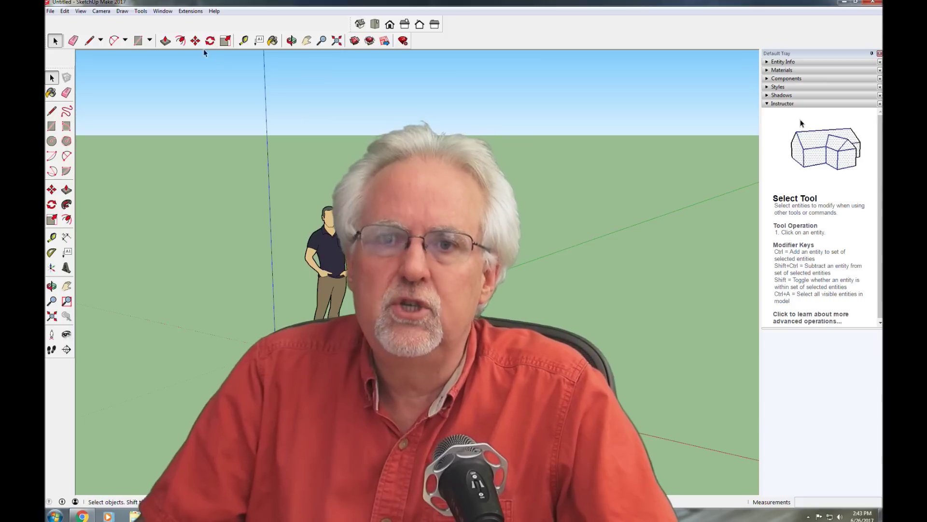
Examine the list of available toolbars in the Toolbars settings
left_click(143, 13)
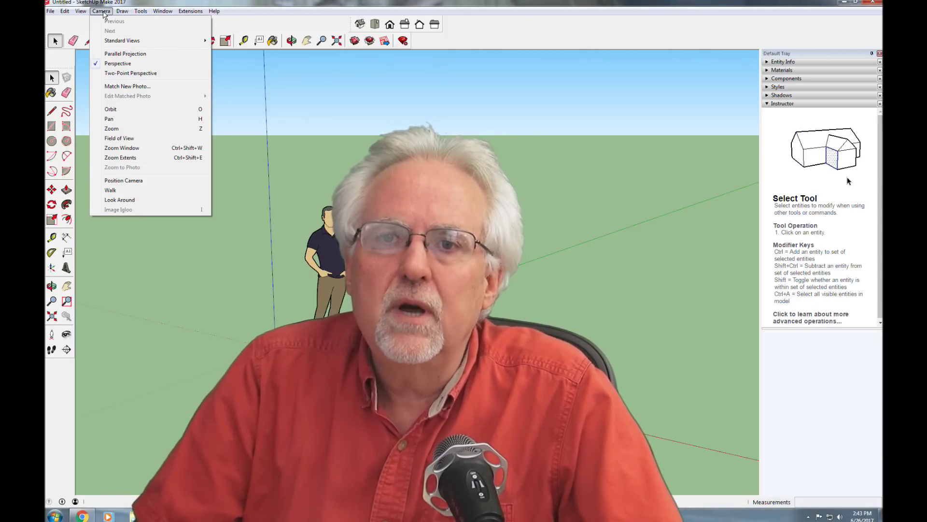
mouse_move(81, 12)
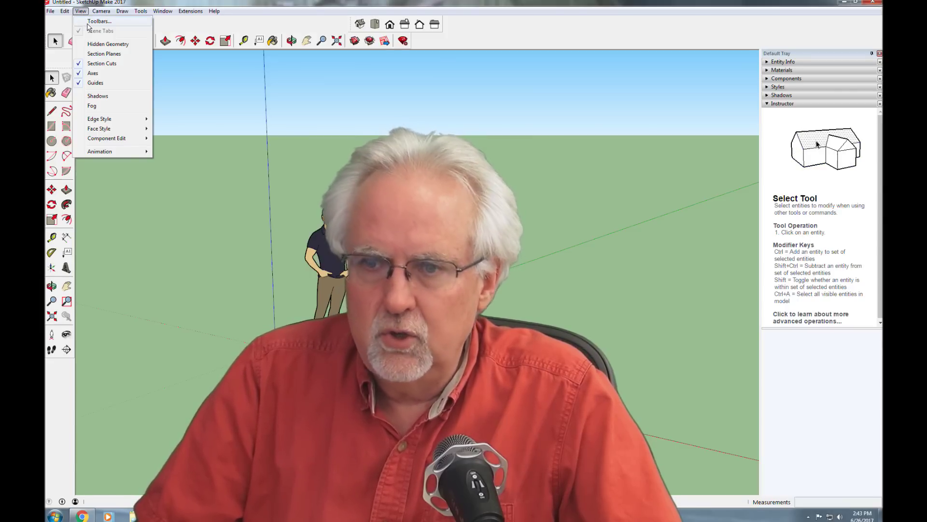
left_click(88, 22)
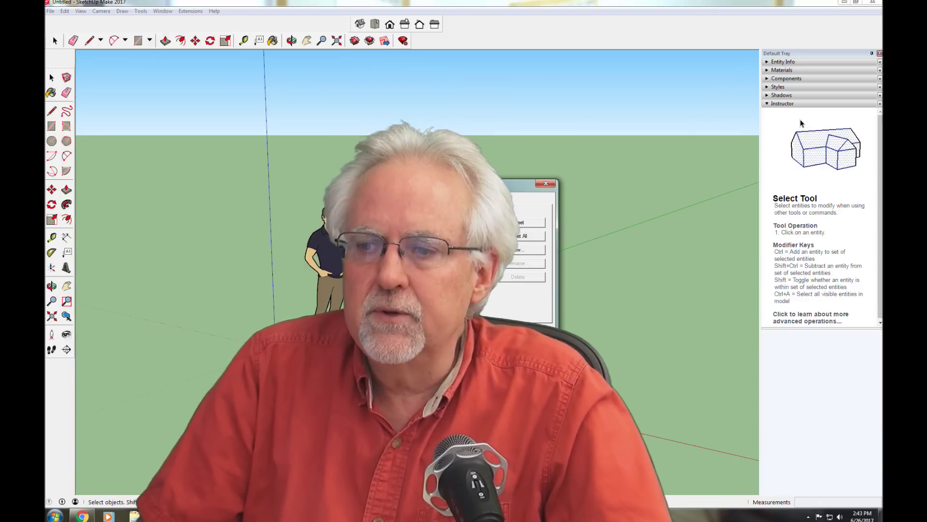
key("Escape")
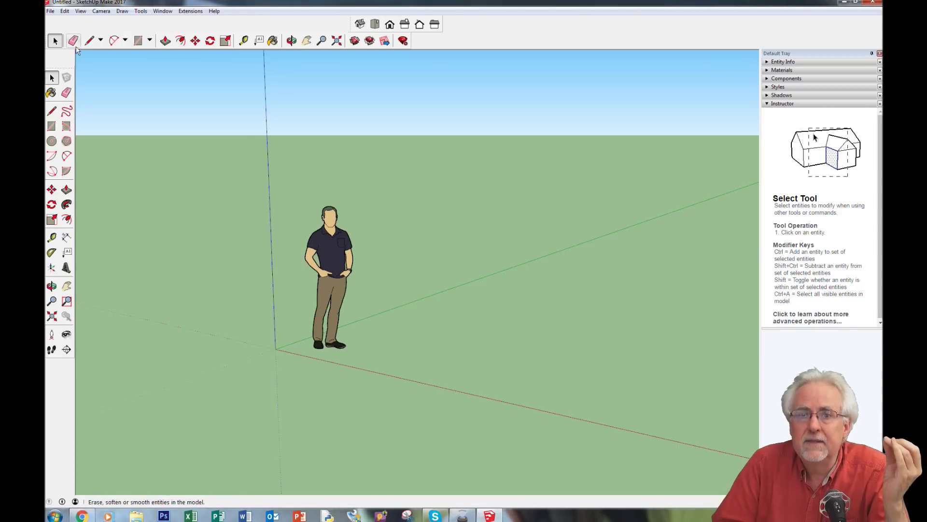
Try selecting and deselecting the standing figure near the origin
left_click(337, 271)
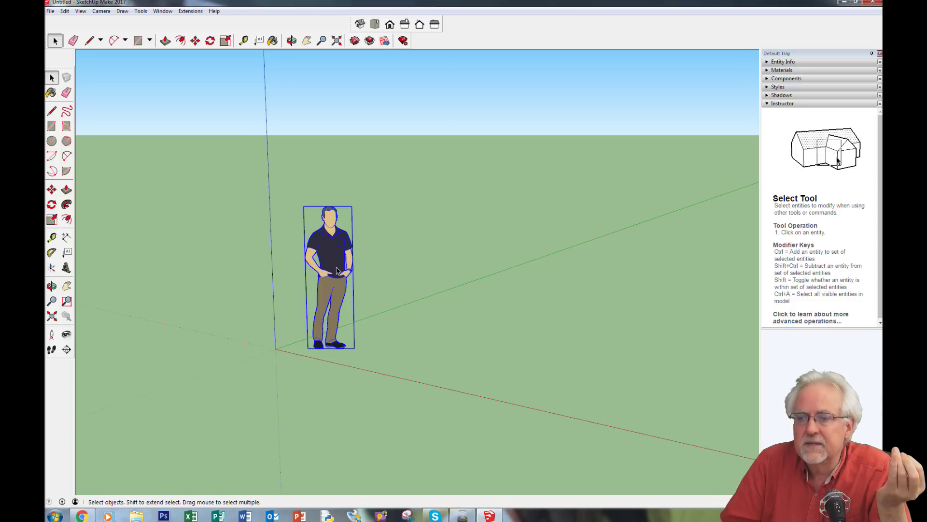
left_click(533, 200)
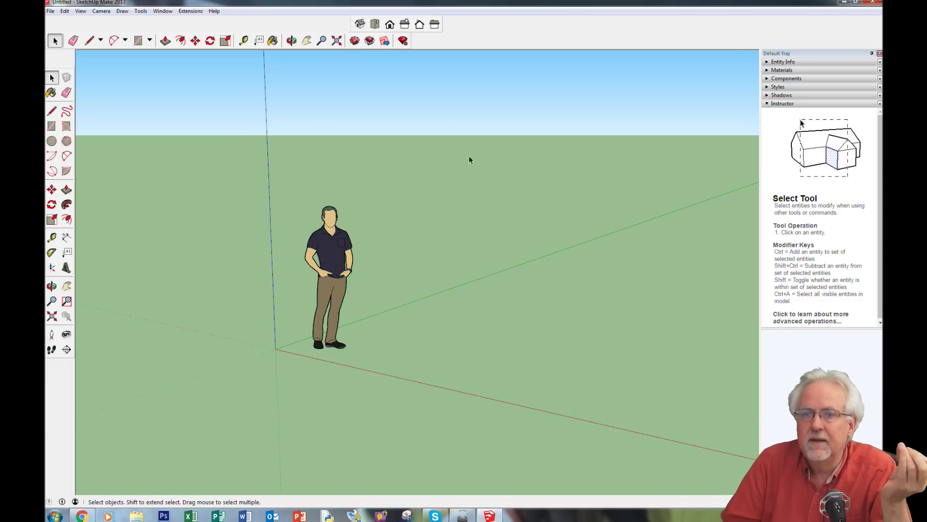
left_click(195, 41)
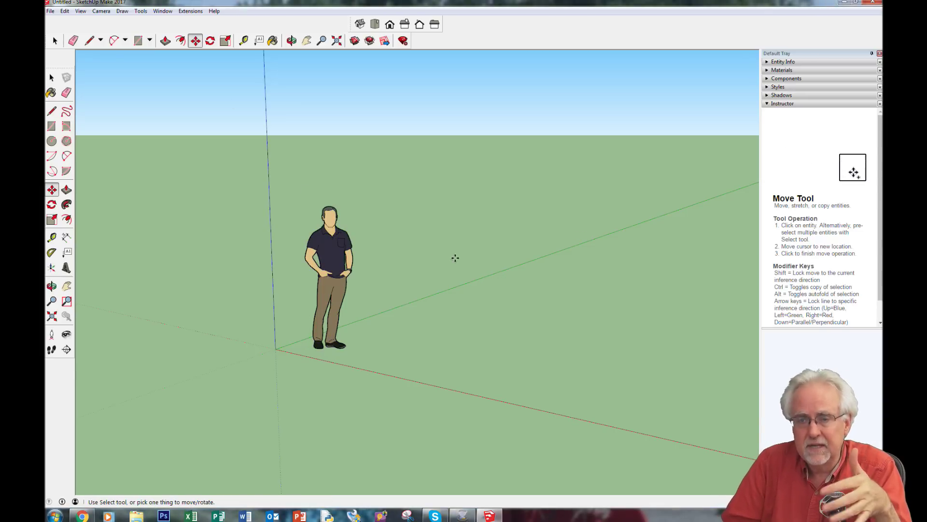
left_click(55, 41)
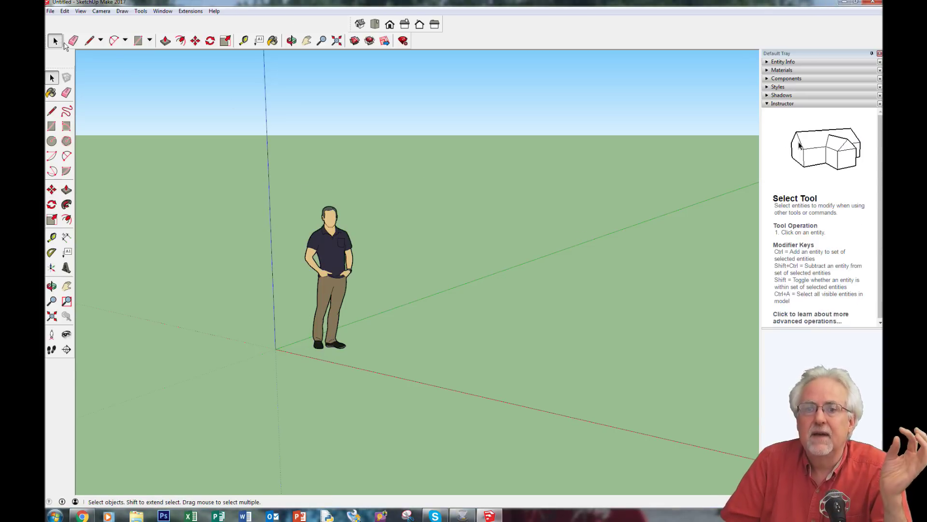
left_click(332, 269)
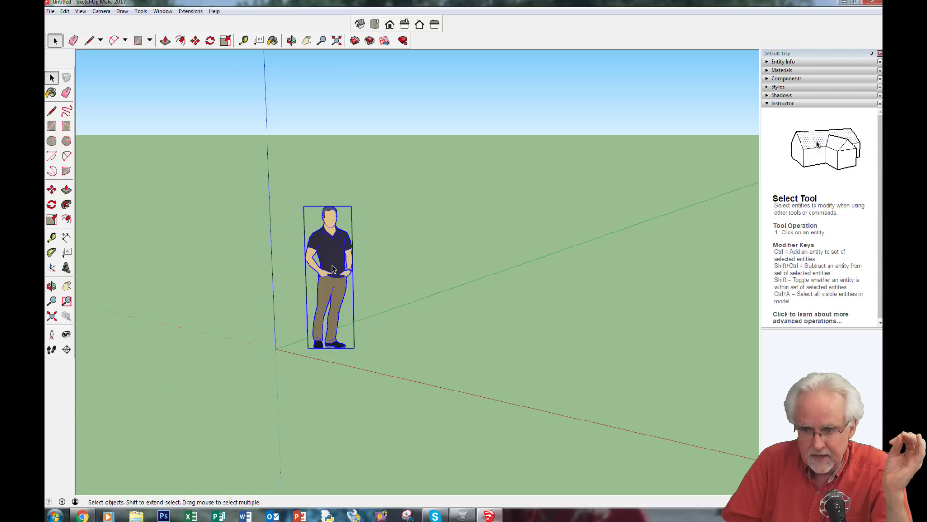
left_click(524, 265)
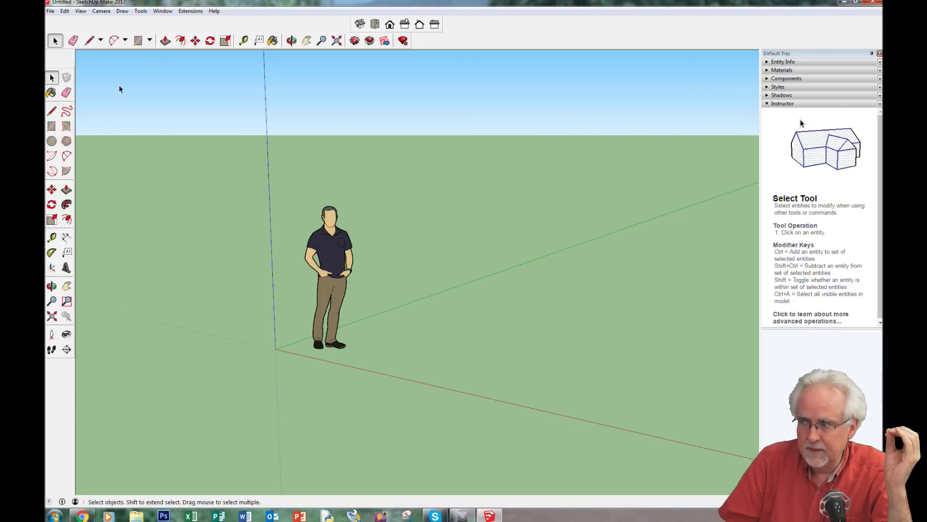
Move the standing figure a short distance away from the origin, across the green axis
left_click(340, 265)
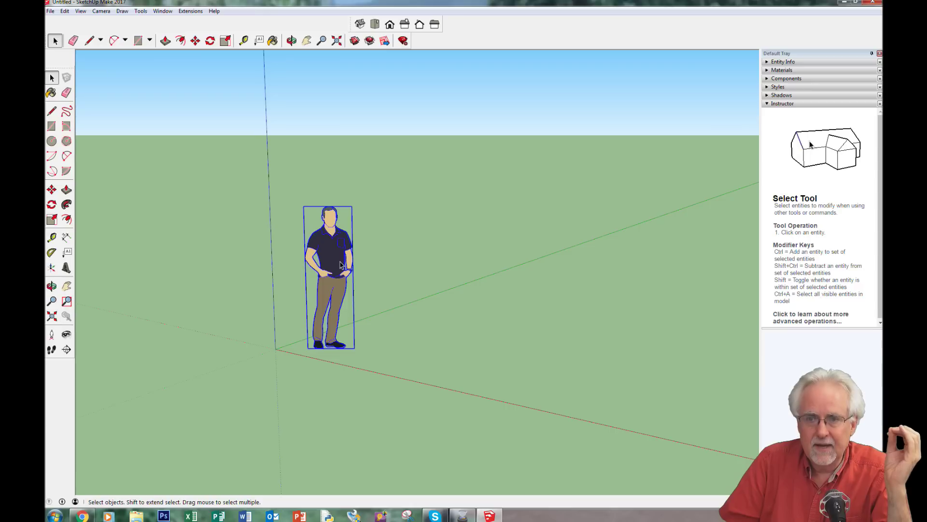
left_click(194, 40)
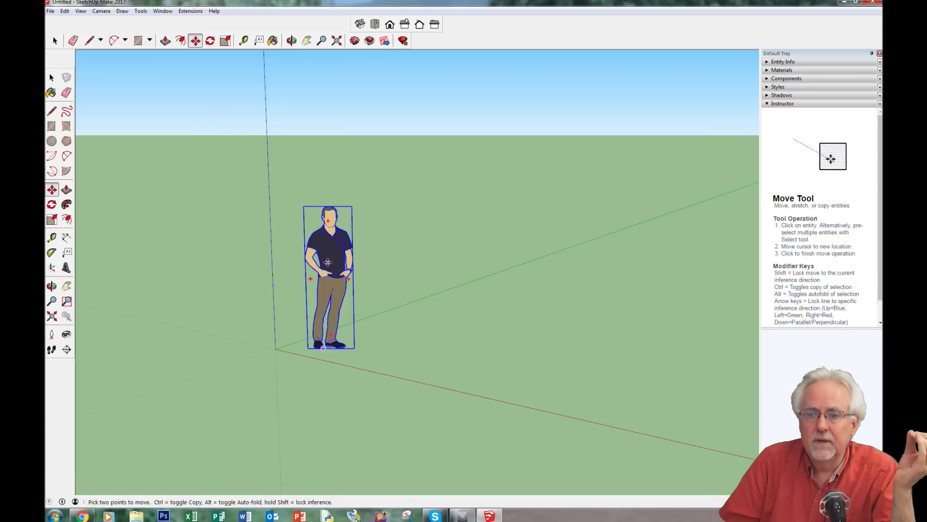
left_click(328, 260)
left_click(408, 254)
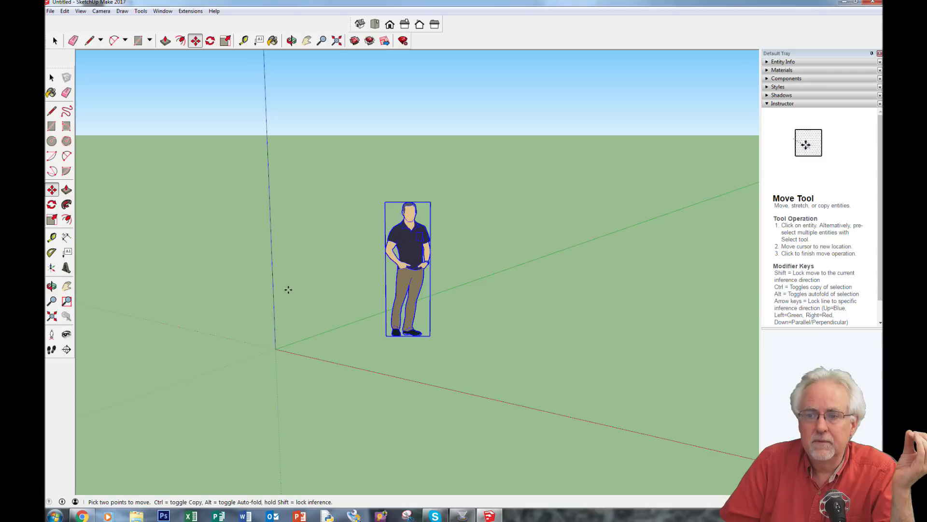
left_click(55, 42)
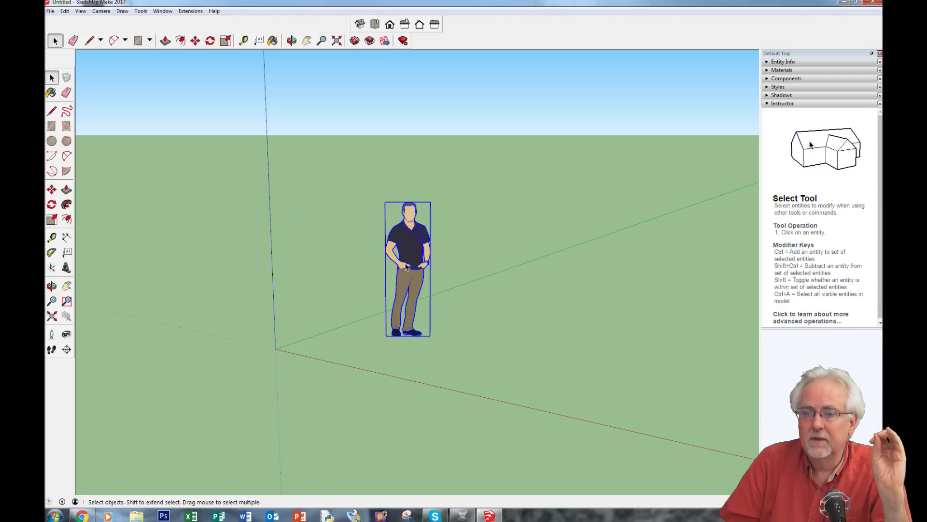
Delete the standing figure from the model
left_click(196, 40)
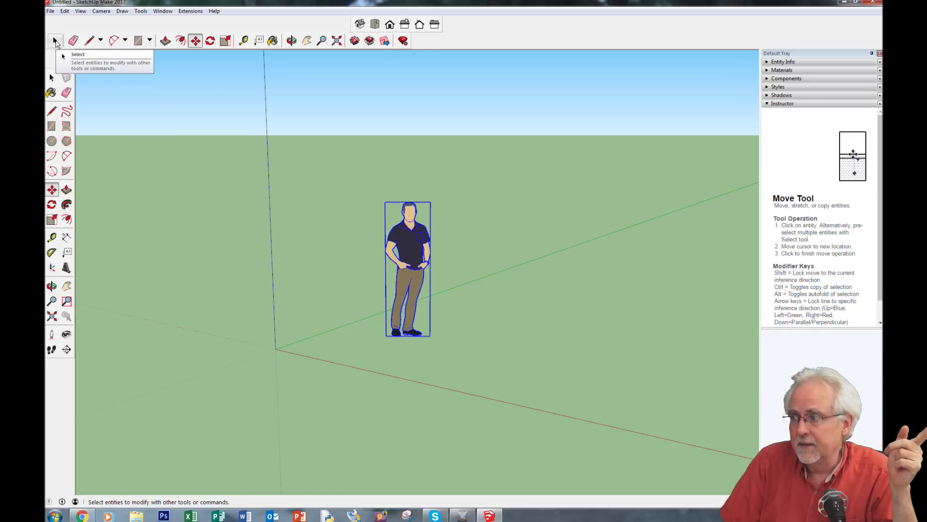
left_click(56, 42)
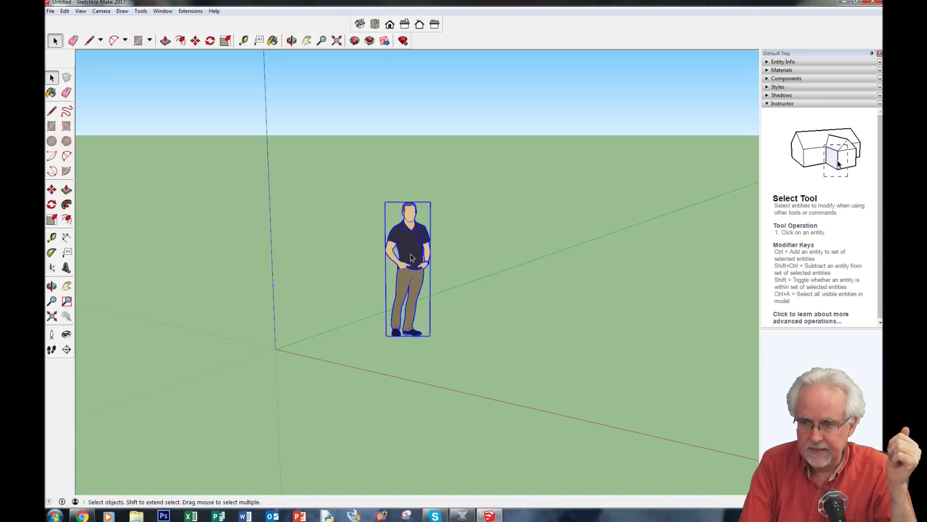
key("Delete")
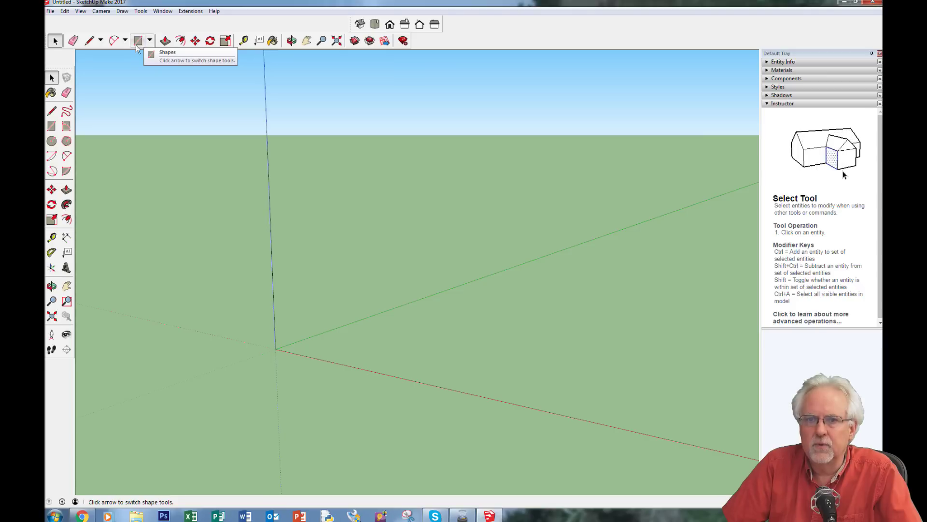
Draw a ground-plane rectangle from the origin between the red and green axes and set its dimensions to 5' by 15'
left_click(52, 127)
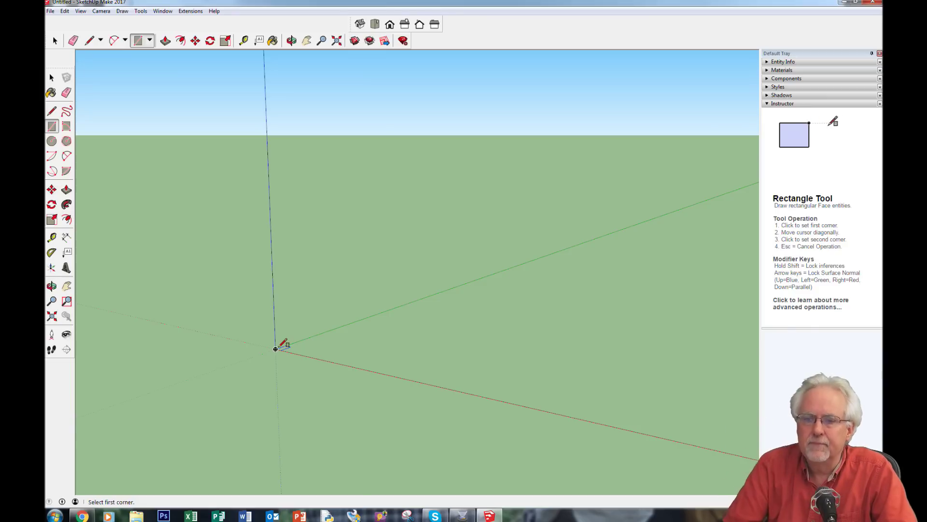
left_click(276, 349)
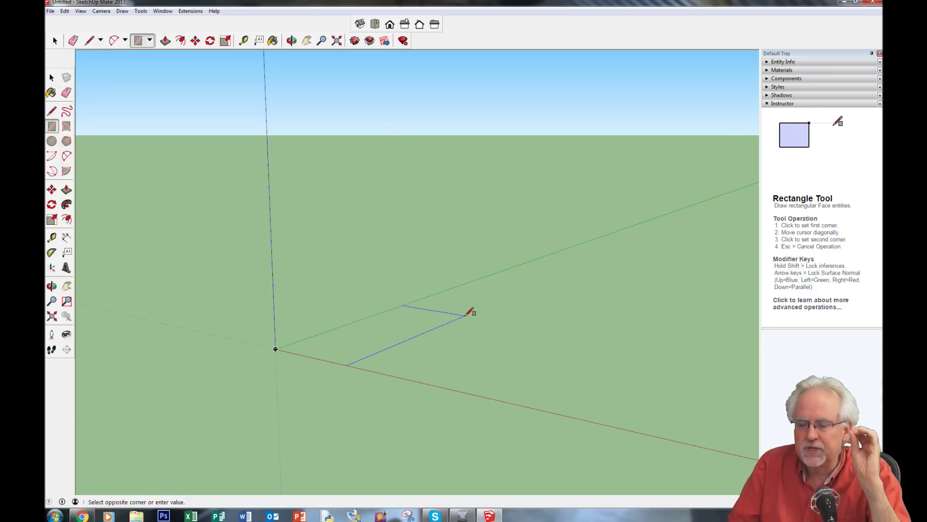
left_click(488, 323)
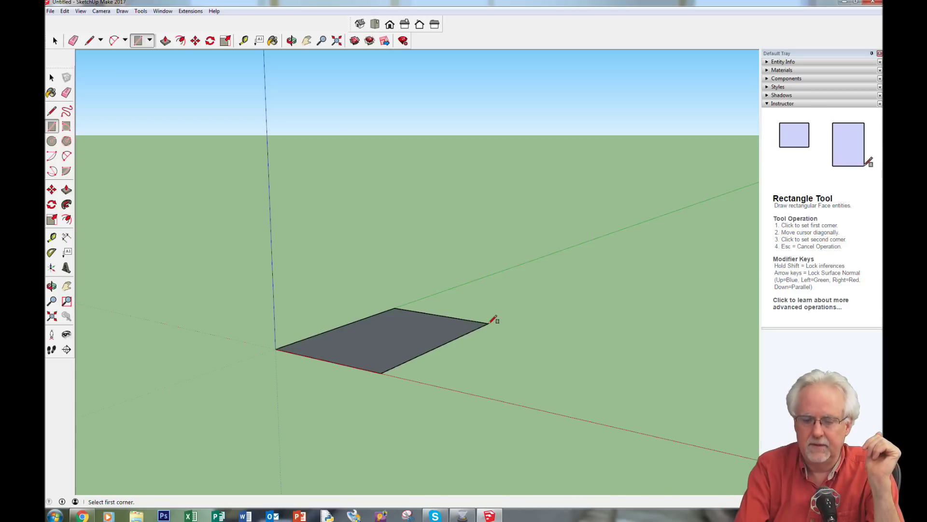
key("Return")
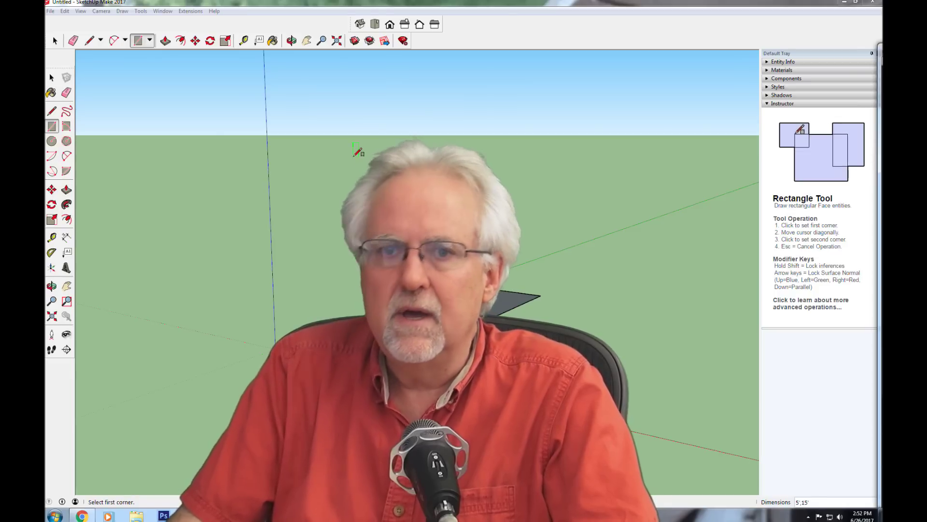
Delete the whole rectangle, including its face and edges
left_click(52, 78)
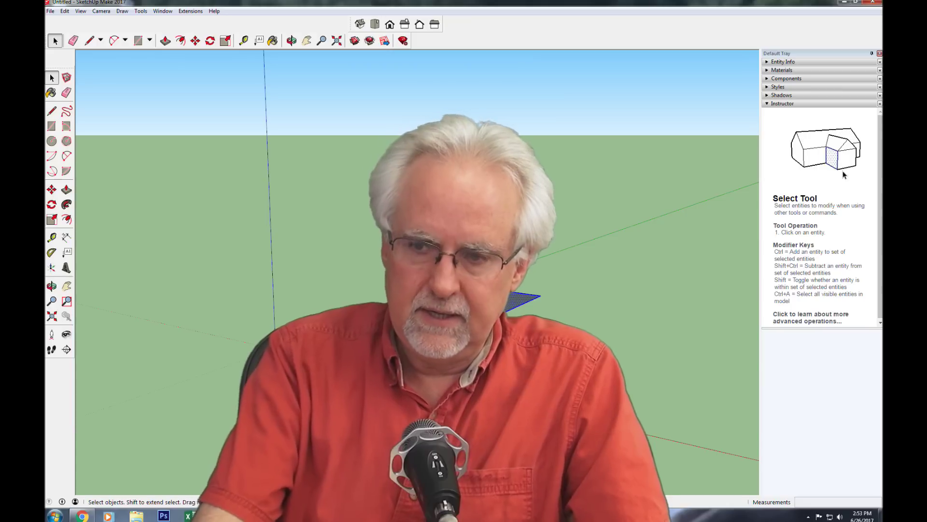
key("Delete")
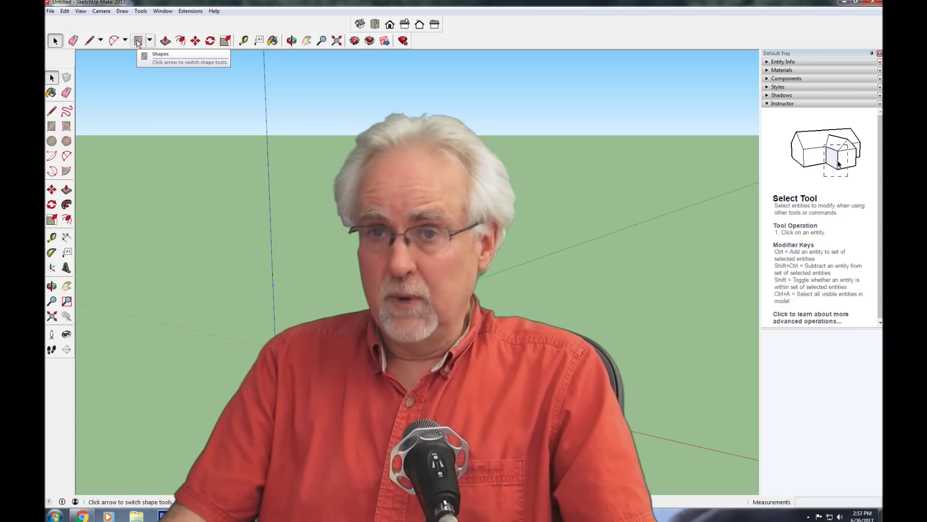
Draw a new ground-plane rectangle starting at the origin, 5' along the red axis and 15' along the green axis
left_click(138, 42)
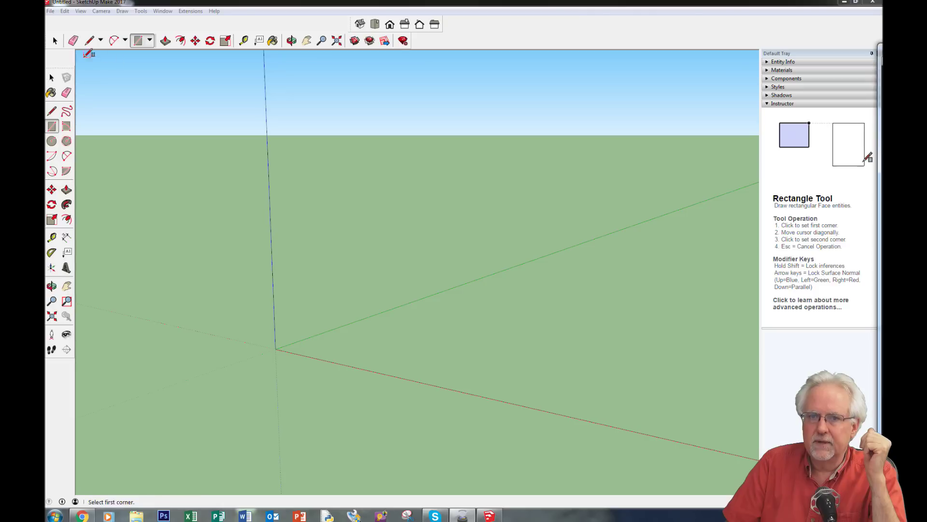
left_click(55, 40)
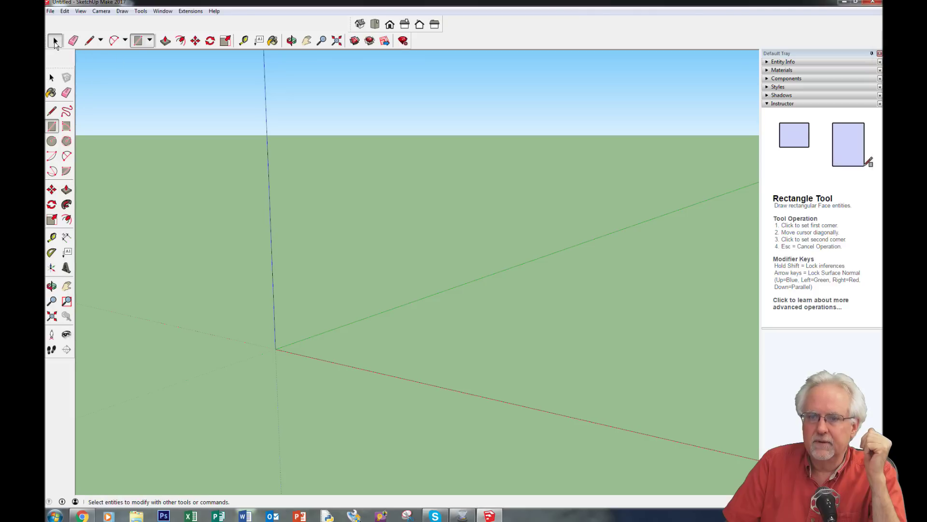
left_click(138, 40)
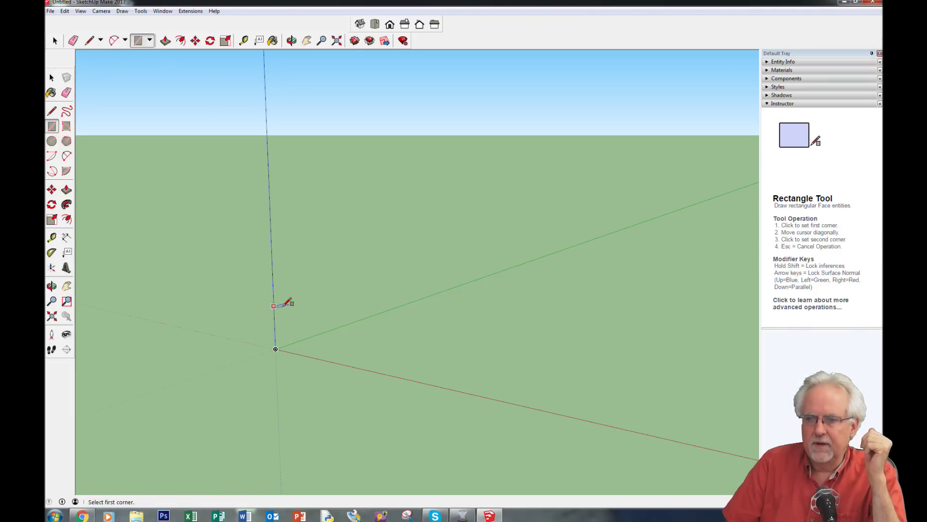
left_click(276, 349)
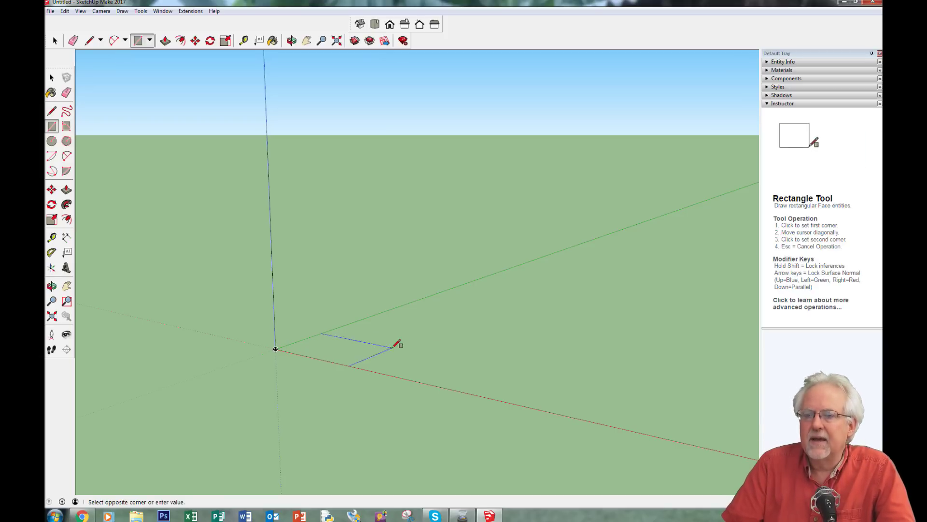
left_click(534, 311)
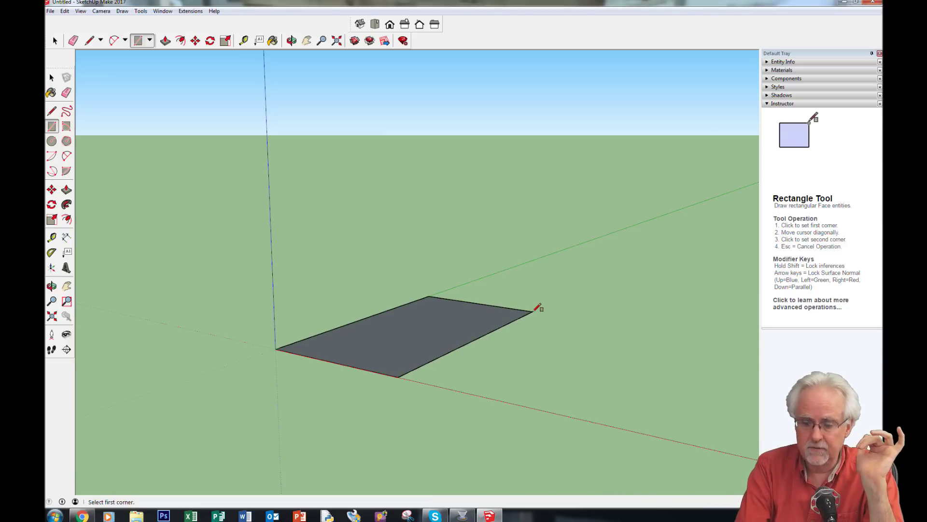
left_click(540, 295)
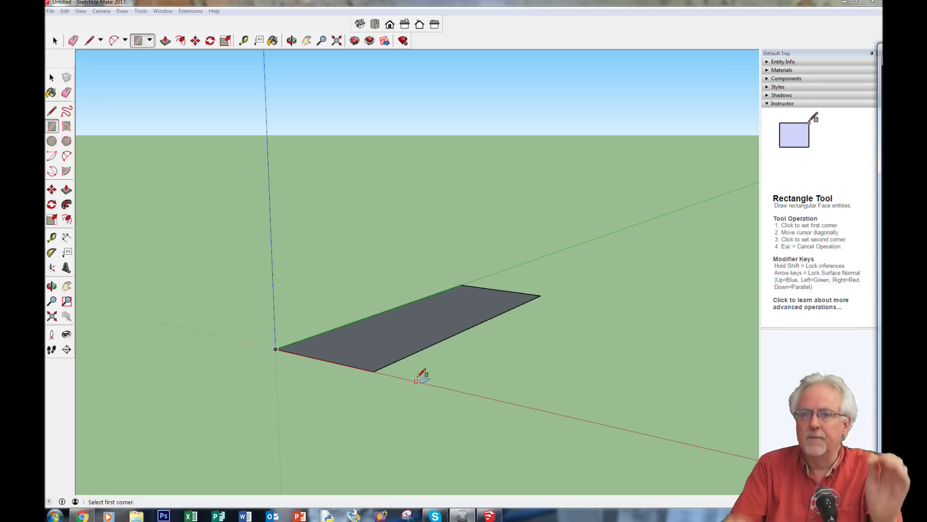
left_click(243, 42)
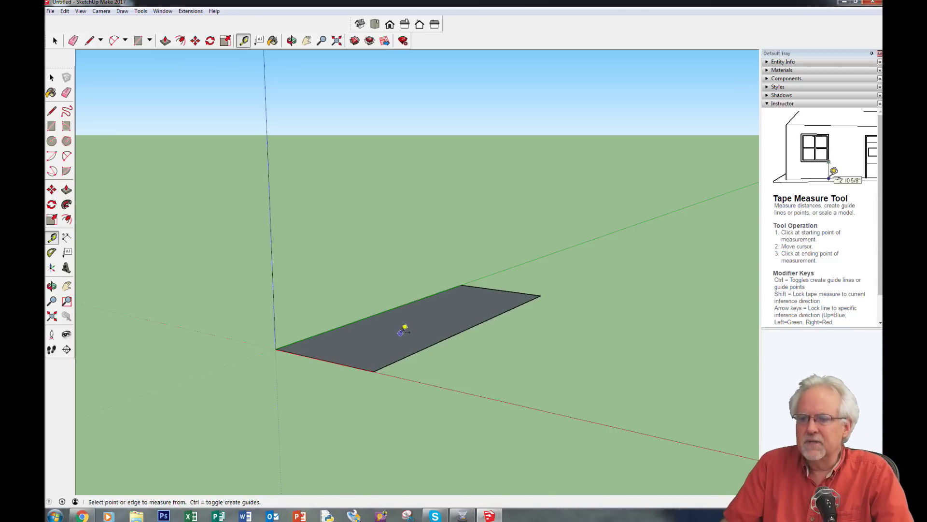
left_click(384, 356)
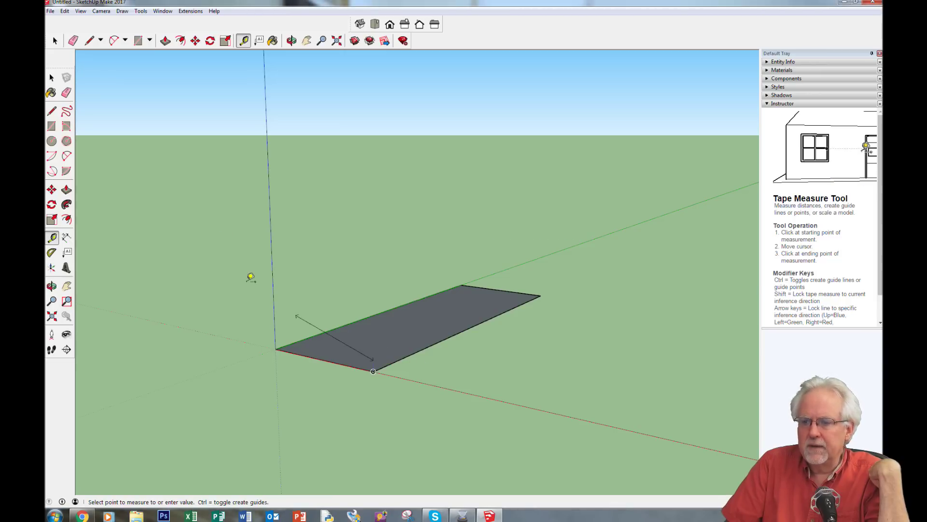
left_click(172, 168)
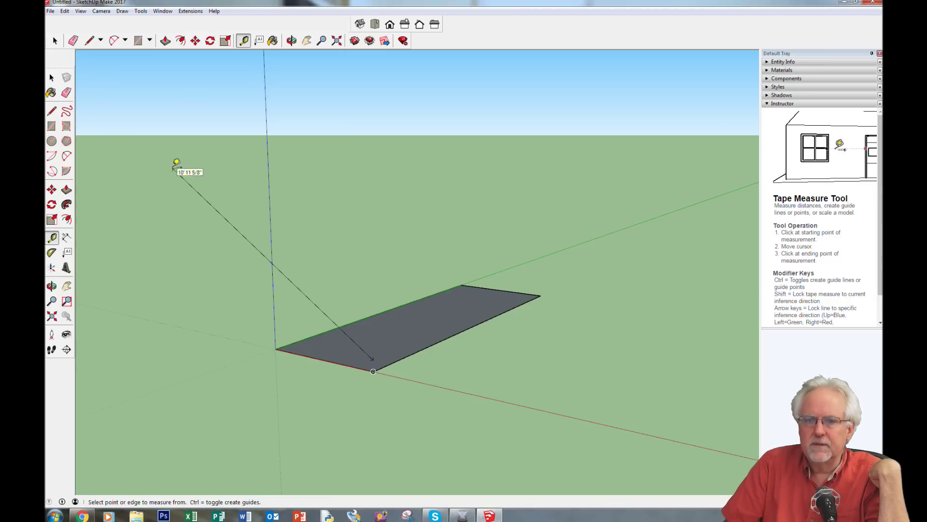
left_click(65, 11)
left_click(75, 23)
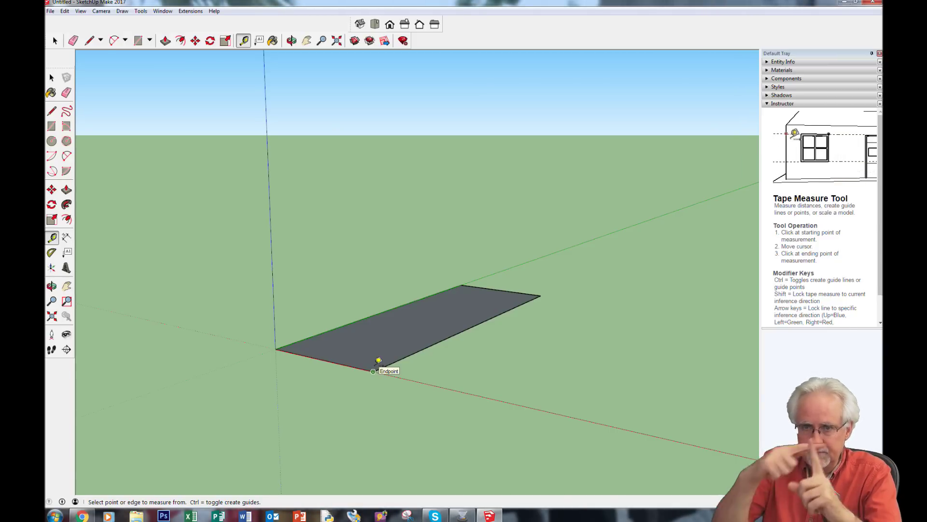
Place a Tape Measure guide point on the red axis, a short distance beyond the rectangle's outer corner
left_click(373, 371)
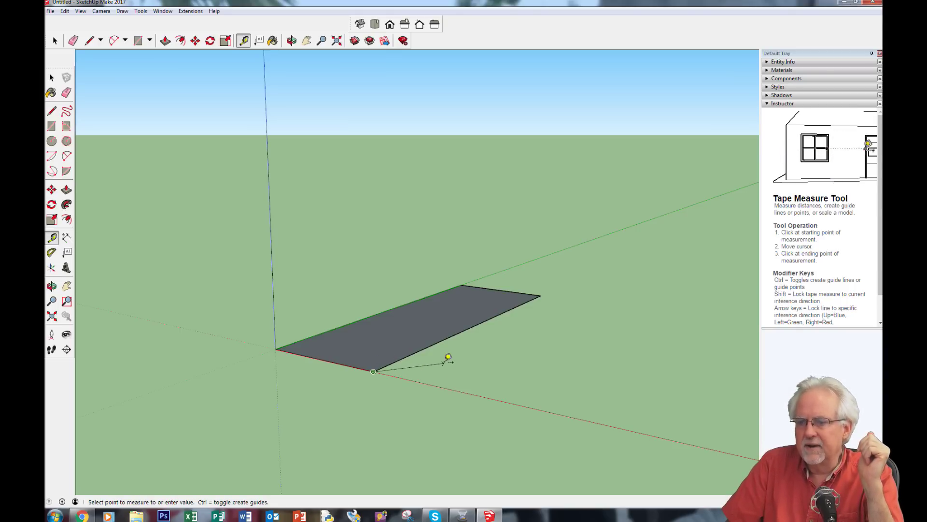
left_click(461, 391)
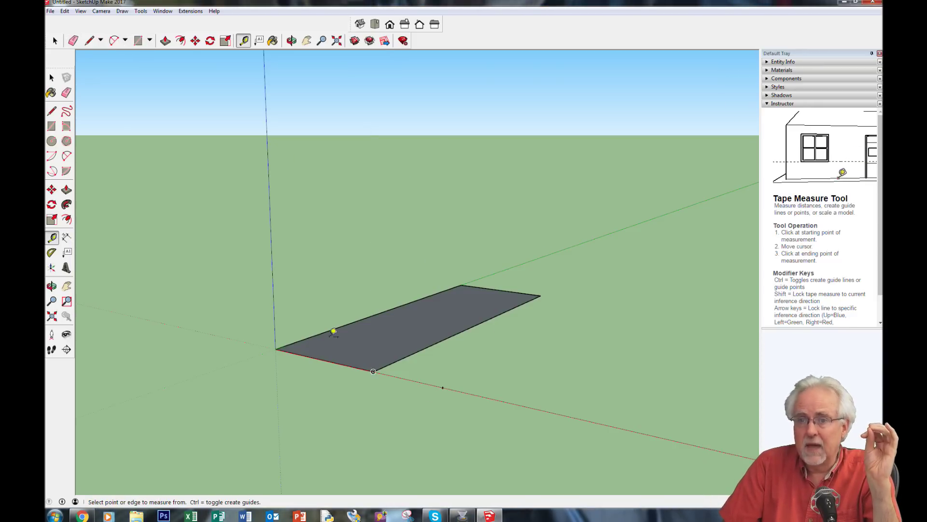
Draw a second ground-plane rectangle from the guide point on the red axis, running alongside the first one in the green direction
left_click(138, 41)
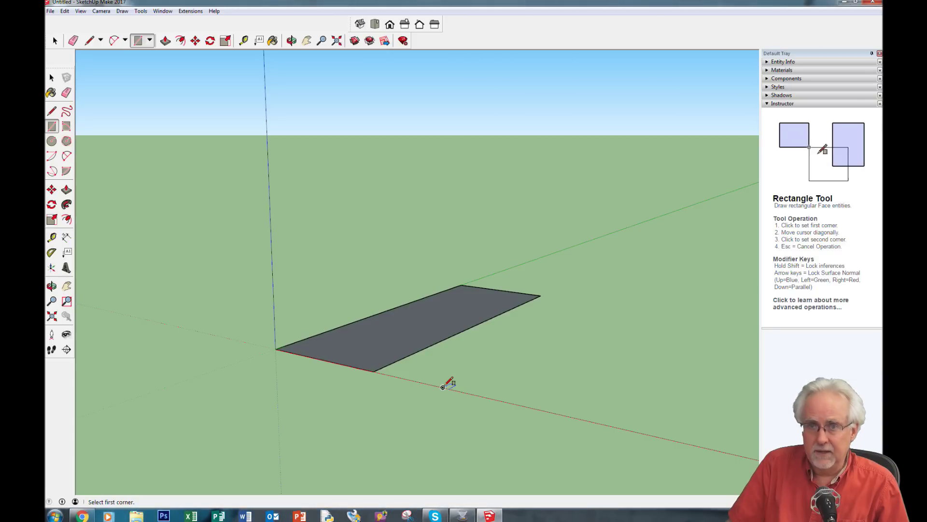
left_click(443, 387)
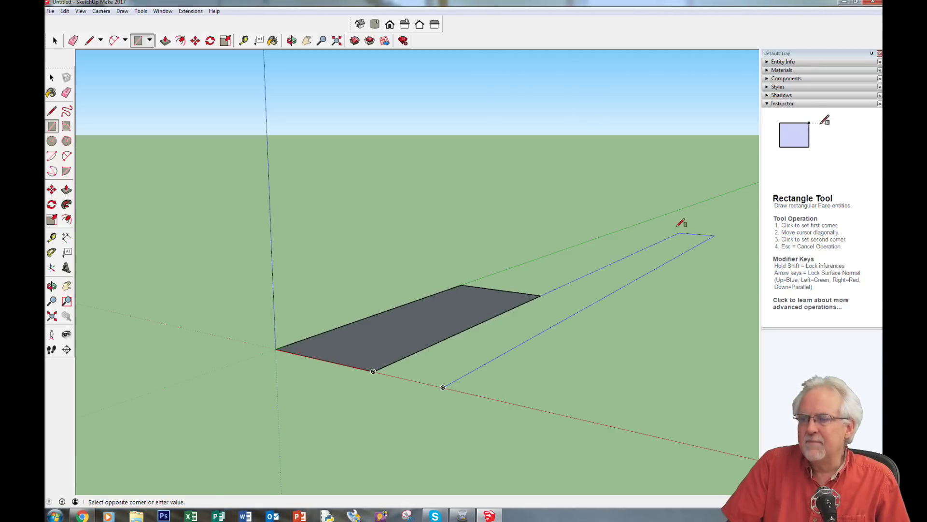
left_click(691, 317)
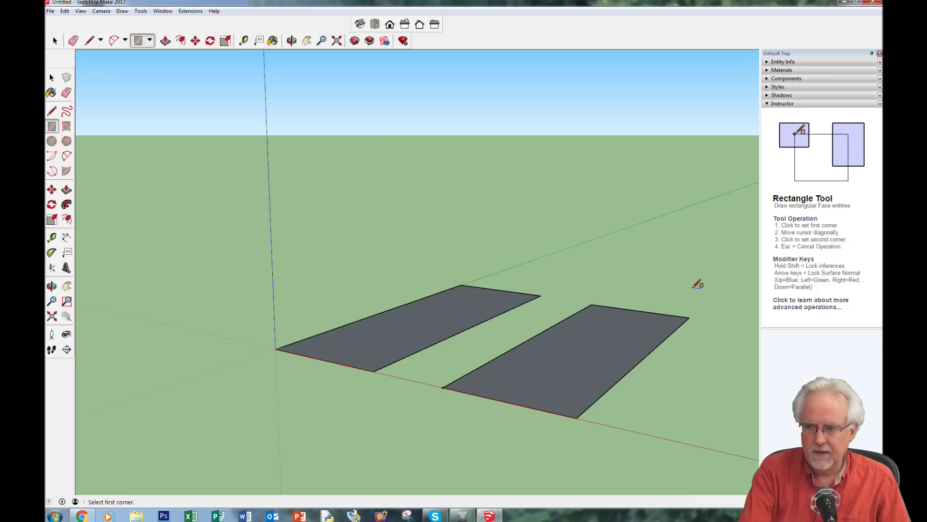
key("Return")
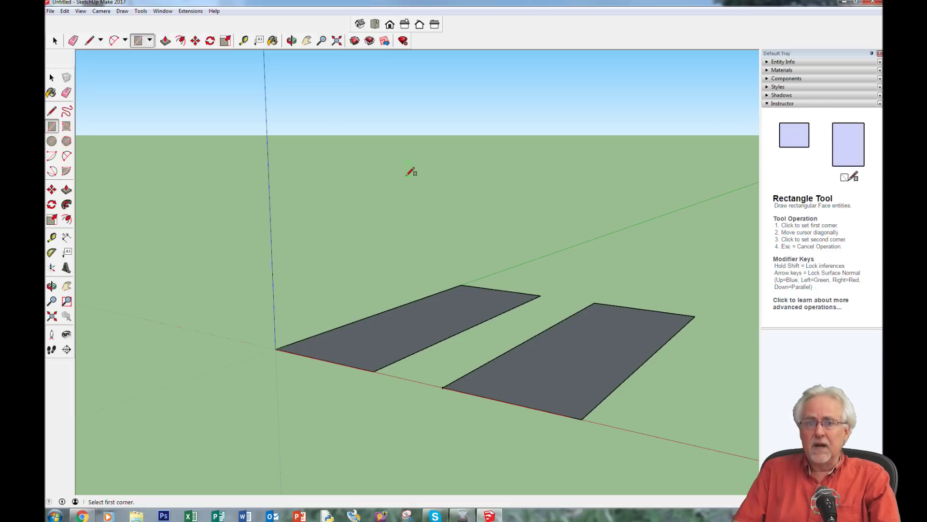
Examine the two rectangles from closer up and farther away by zooming in and out
scroll(407, 176, "down", 1)
scroll(407, 176, "up", 2)
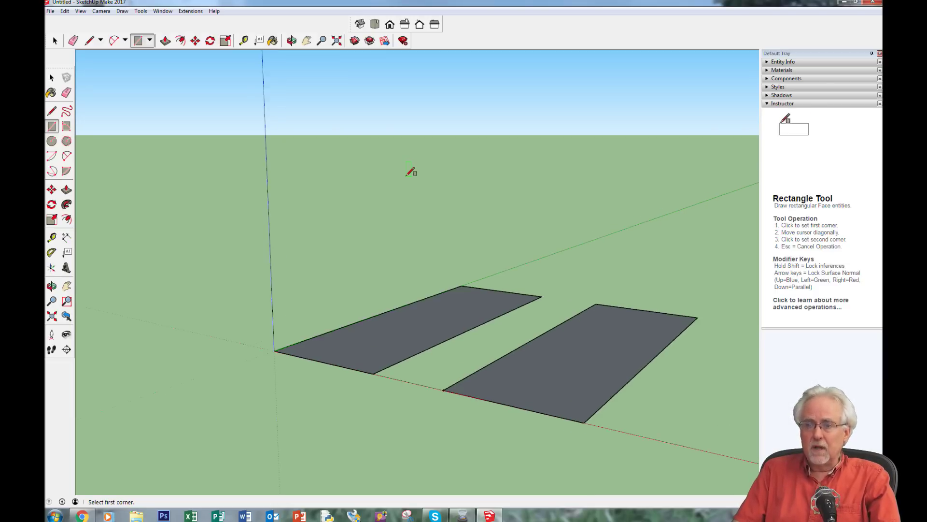
scroll(406, 175, "down", 1)
scroll(410, 172, "up", 3)
scroll(410, 171, "down", 4)
scroll(410, 172, "down", 1)
scroll(410, 172, "up", 4)
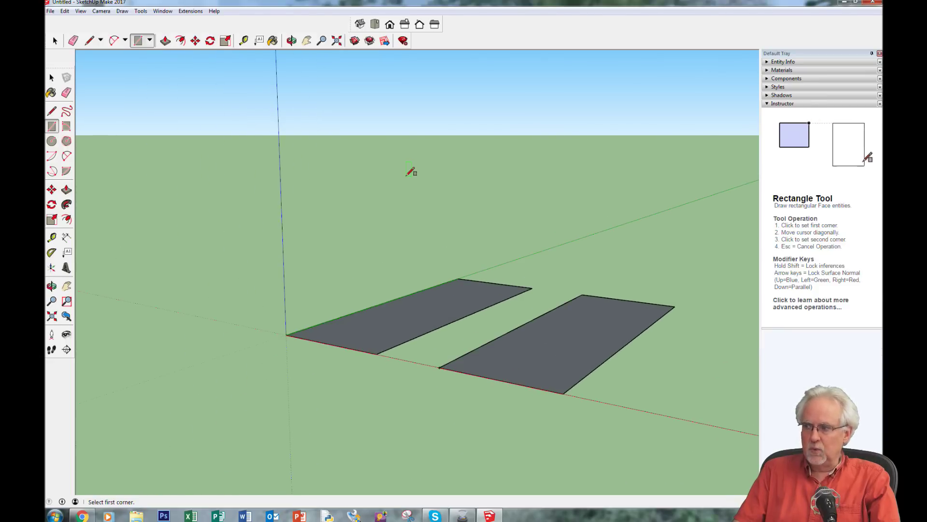
scroll(410, 172, "down", 4)
scroll(411, 172, "down", 2)
scroll(410, 172, "up", 4)
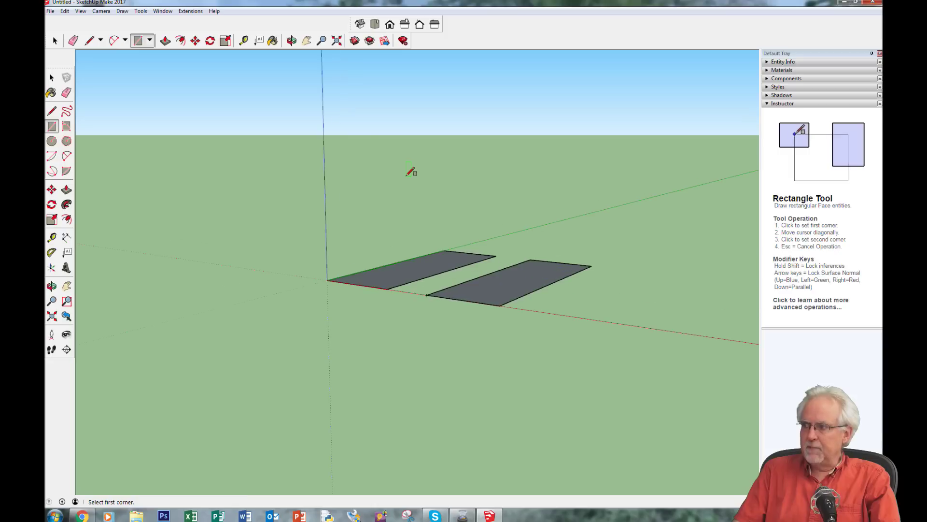
scroll(411, 172, "down", 1)
scroll(411, 172, "down", 3)
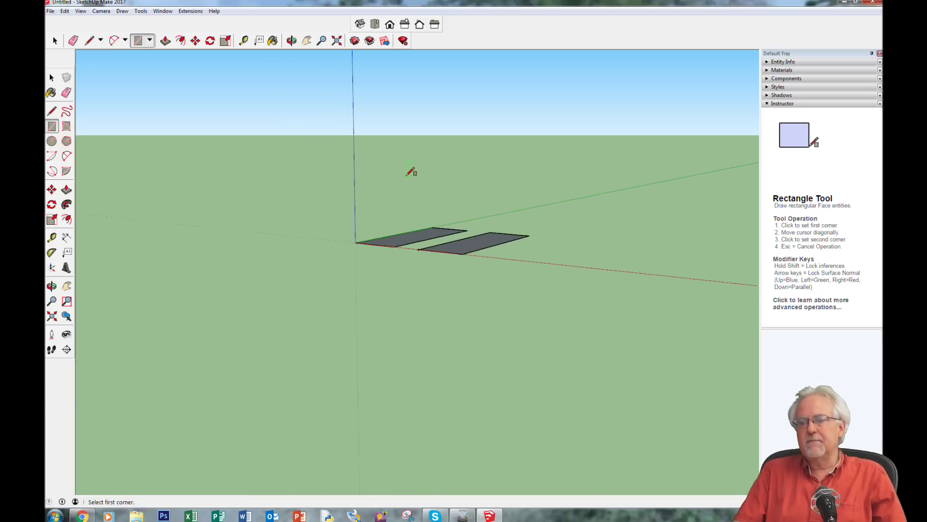
scroll(410, 172, "up", 1)
scroll(411, 172, "up", 2)
scroll(411, 172, "down", 2)
scroll(411, 172, "up", 2)
scroll(410, 172, "up", 1)
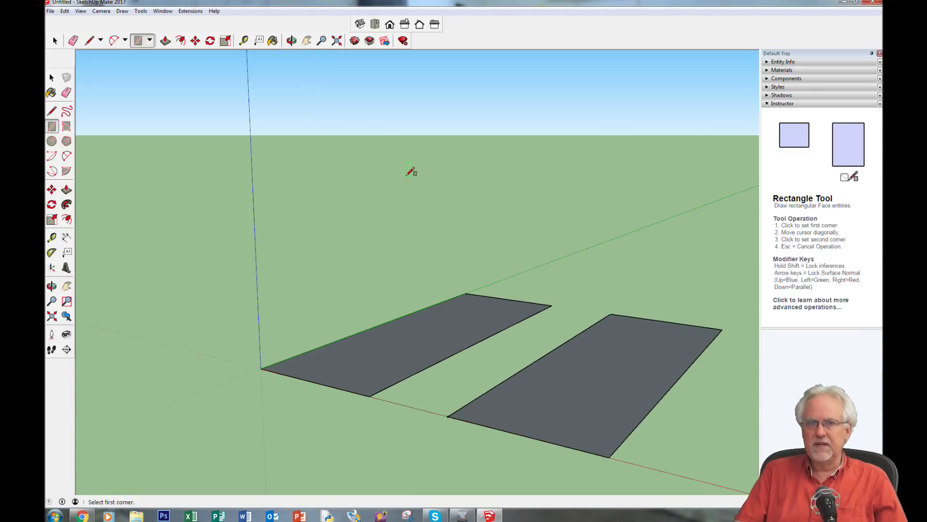
scroll(410, 172, "down", 1)
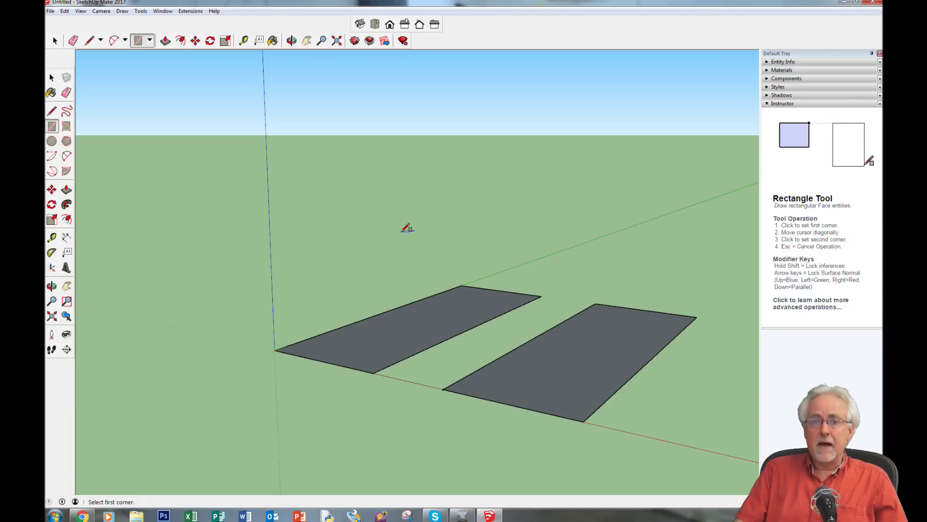
Orbit around the two rectangles to look down on them from almost directly above, with the red axis running horizontally
key("o")
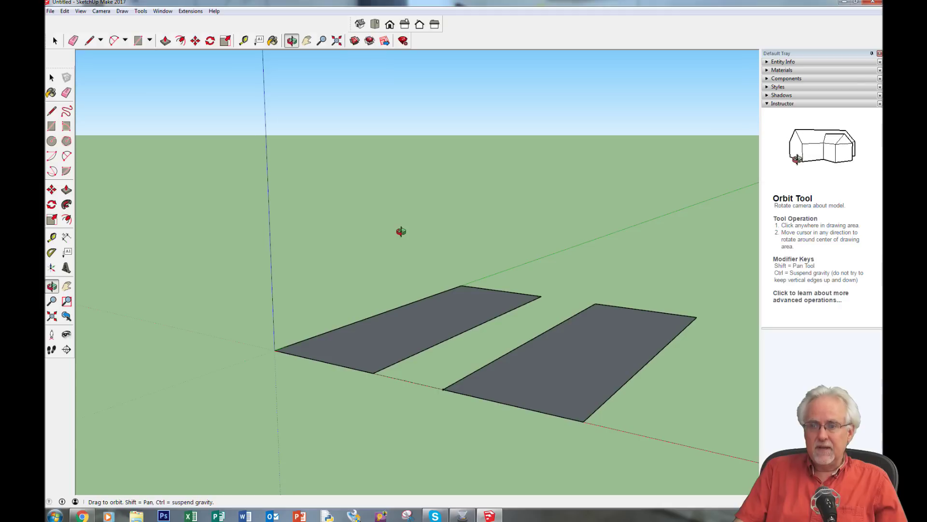
left_click_drag(401, 232, 555, 492)
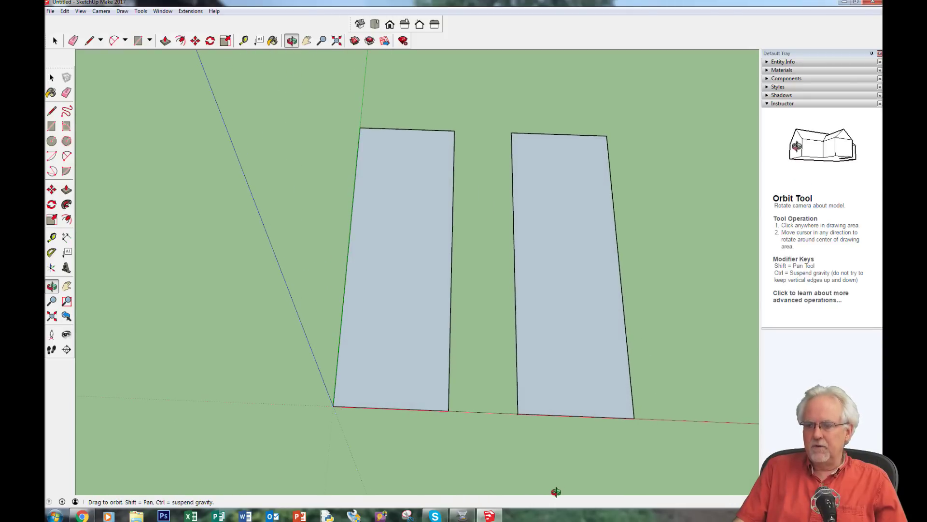
key("r")
key("o")
left_click_drag(480, 292, 710, 459)
key("r")
middle_click_drag(613, 464, 674, 472)
left_click_drag(674, 473, 647, 474)
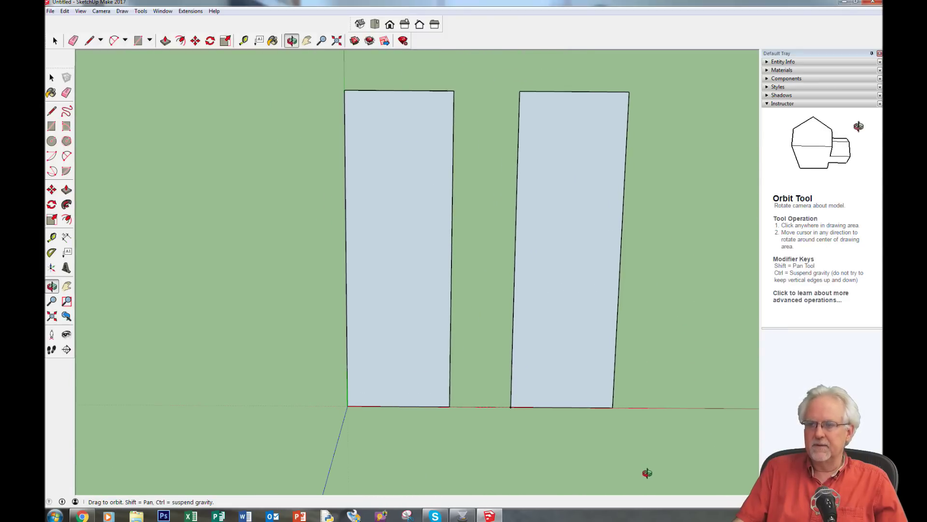
key("r")
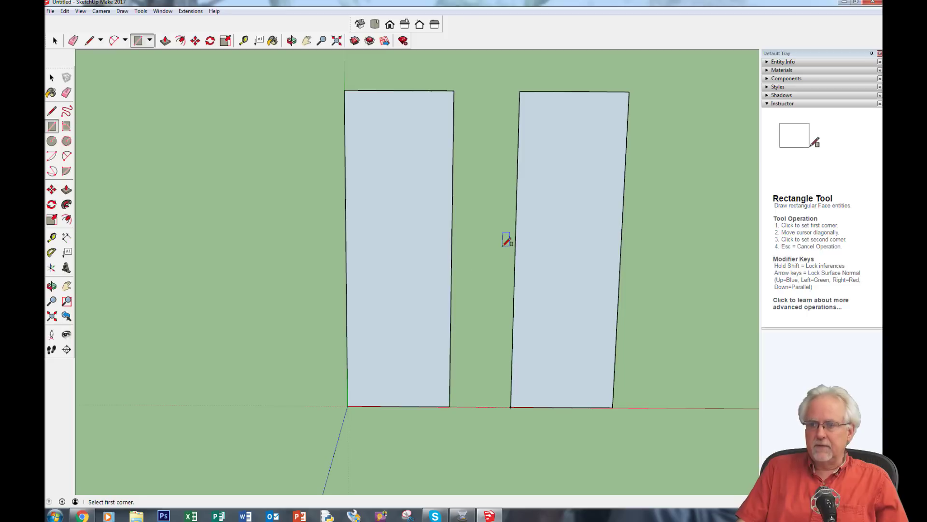
Switch to the isometric view and orbit around the rectangles until the origin is at their near end again
left_click(359, 27)
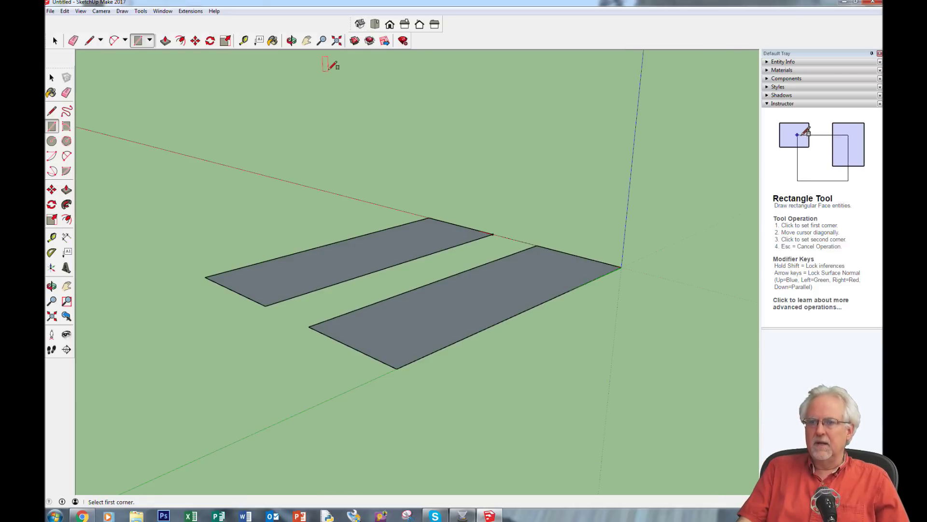
middle_click_drag(464, 173, 284, 170)
middle_click_drag(244, 143, 576, 173)
middle_click_drag(185, 171, 431, 172)
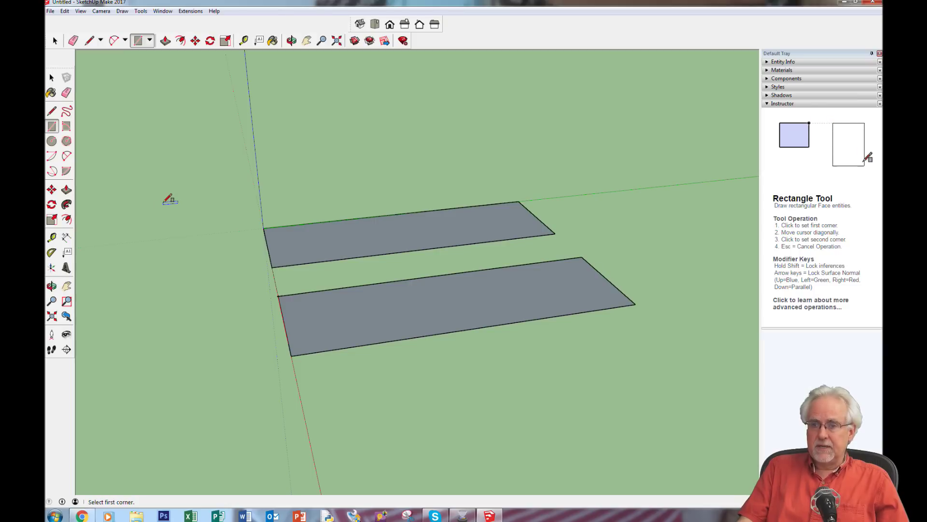
key("o")
left_click_drag(163, 202, 404, 261)
key("r")
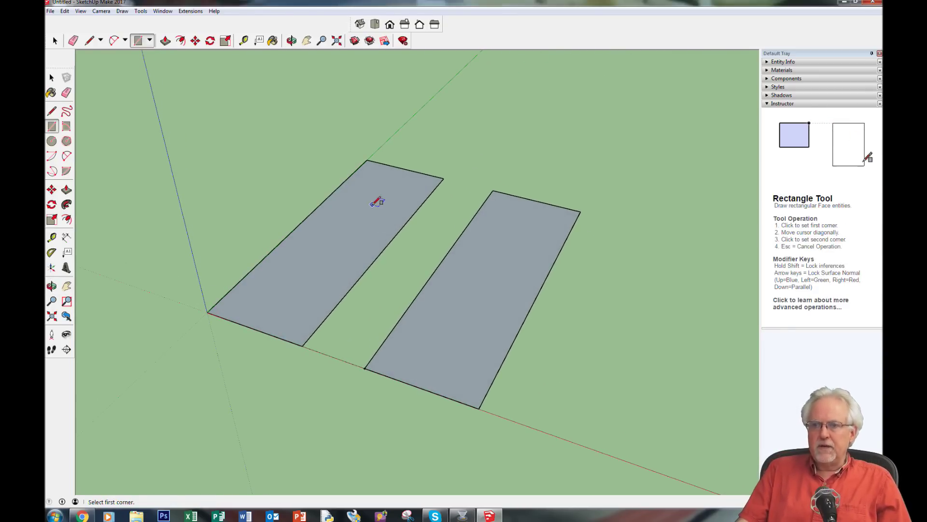
Inspect the two rectangles from several raised angles with the Orbit tool, finishing with the Select tool active
left_click(291, 41)
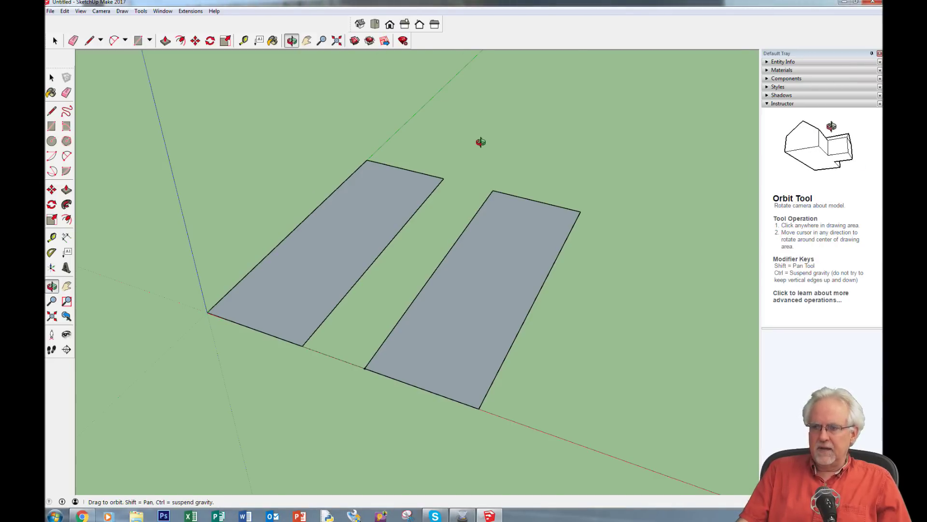
left_click_drag(481, 141, 463, 134)
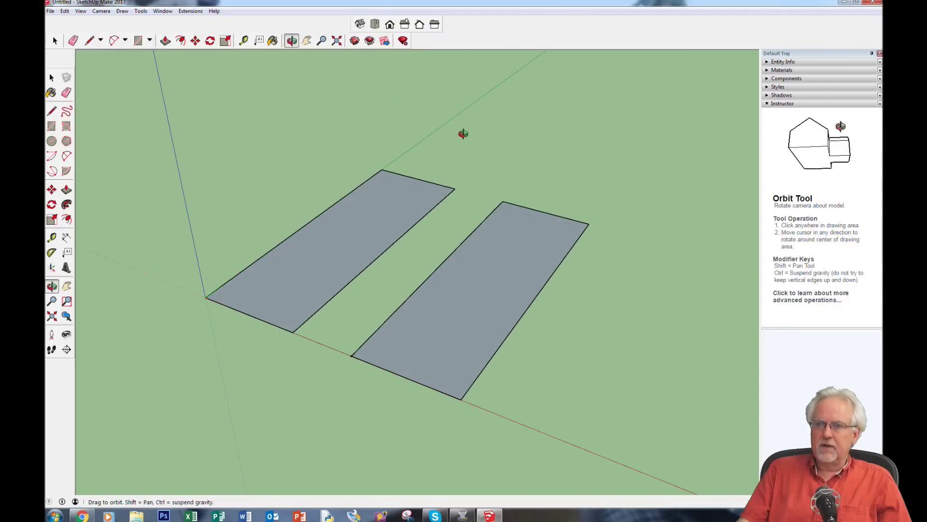
left_click(293, 43)
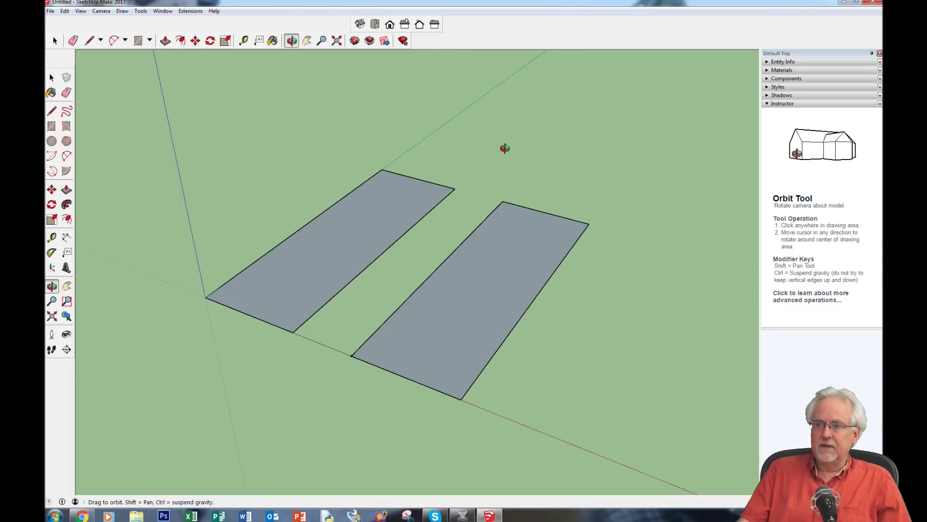
left_click_drag(505, 148, 600, 219)
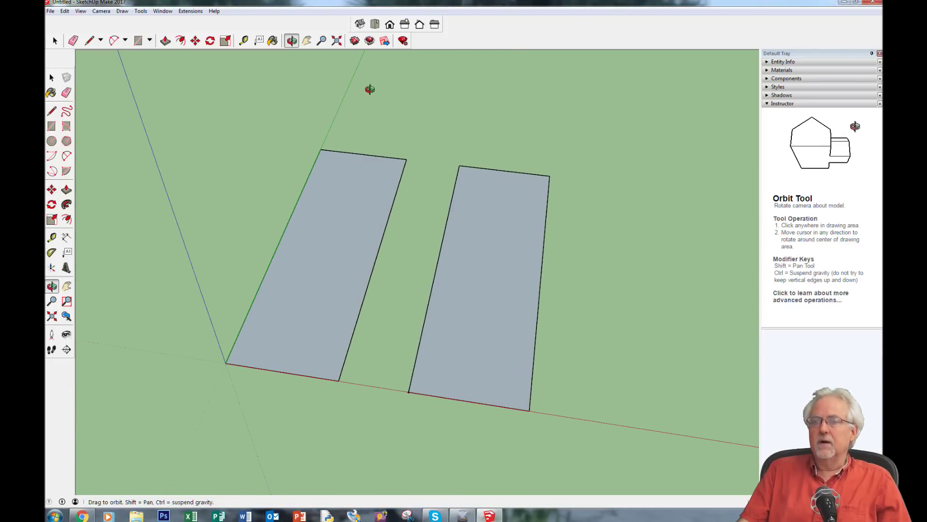
left_click(54, 40)
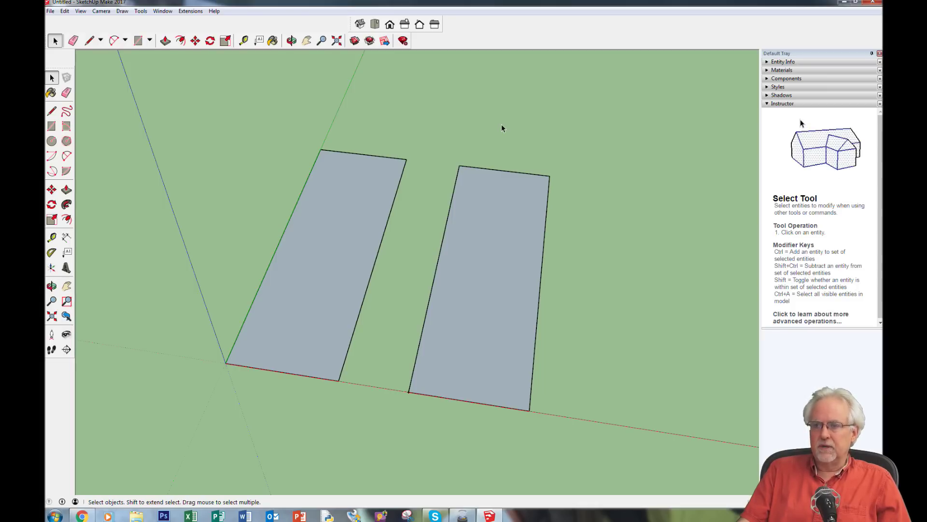
key("o")
left_click_drag(502, 124, 449, 99)
key("space")
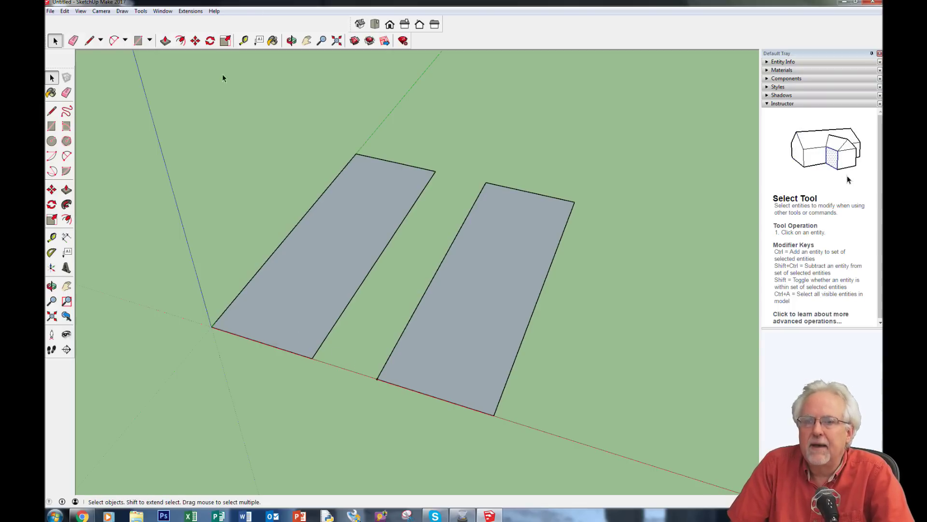
Place a Tape Measure guide point on the red axis beyond the second rectangle's outer corner
left_click(138, 41)
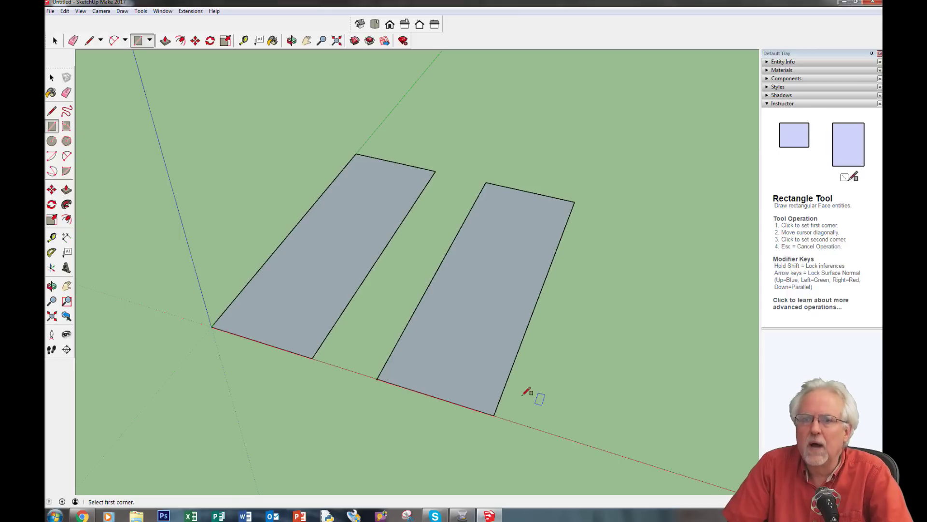
left_click(244, 41)
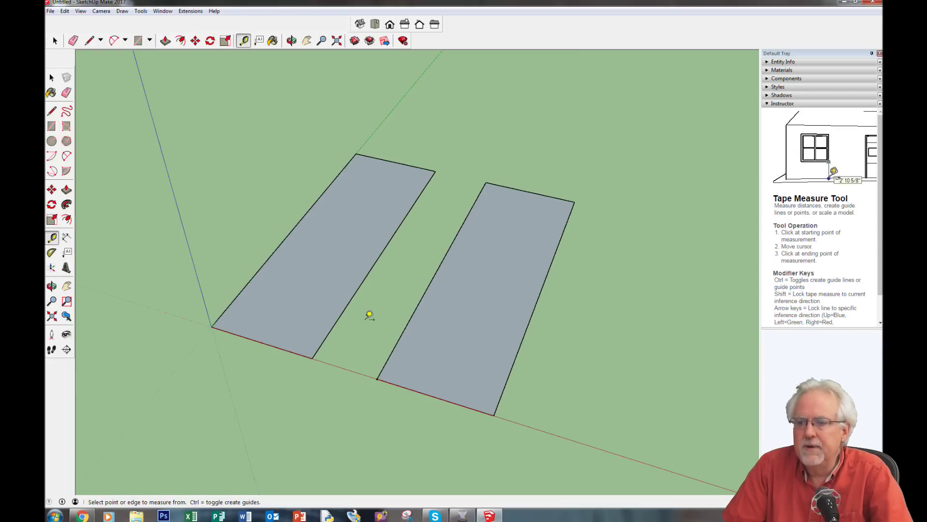
left_click(494, 413)
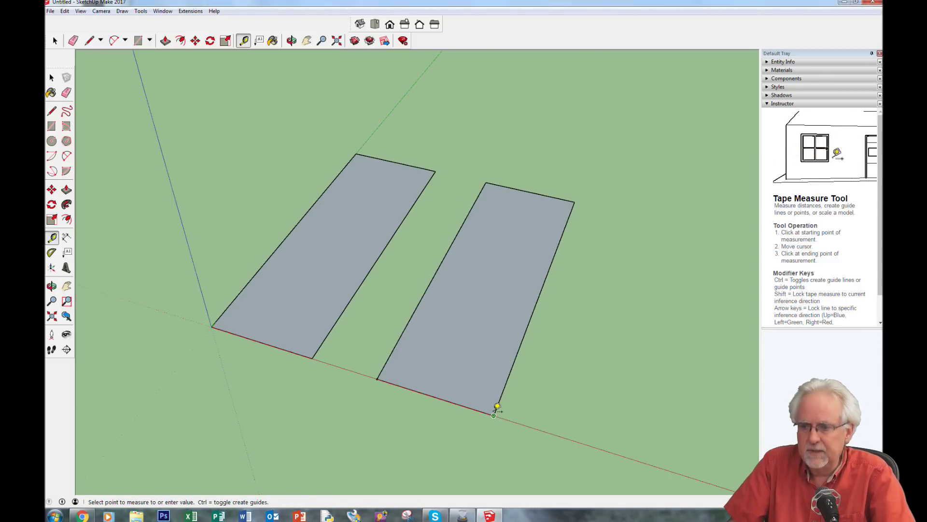
left_click(615, 453)
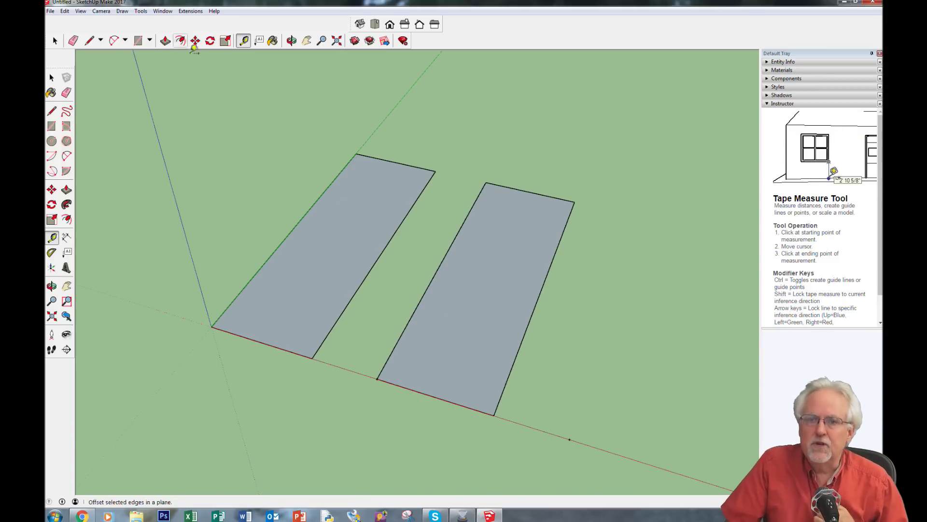
Draw a third rectangle of exact size from the guide point on the red axis, ending with the Select tool active
left_click(138, 41)
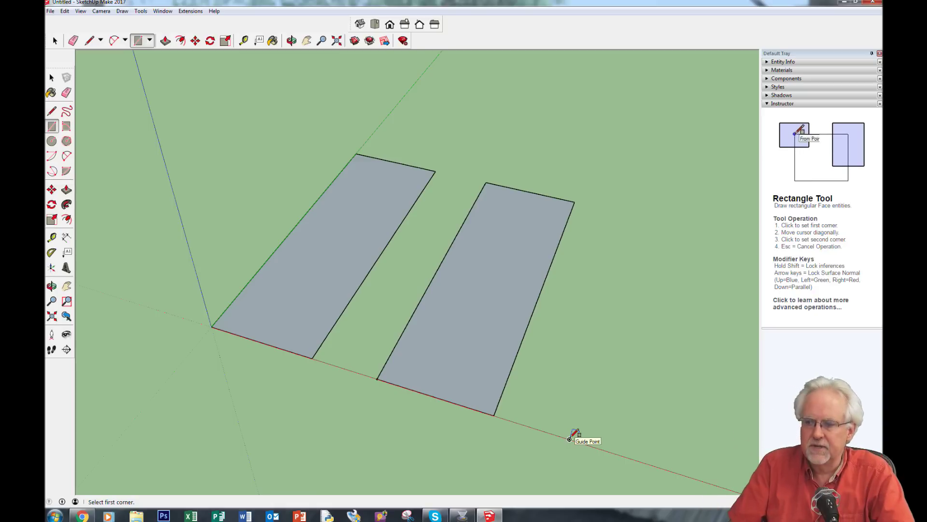
left_click(569, 439)
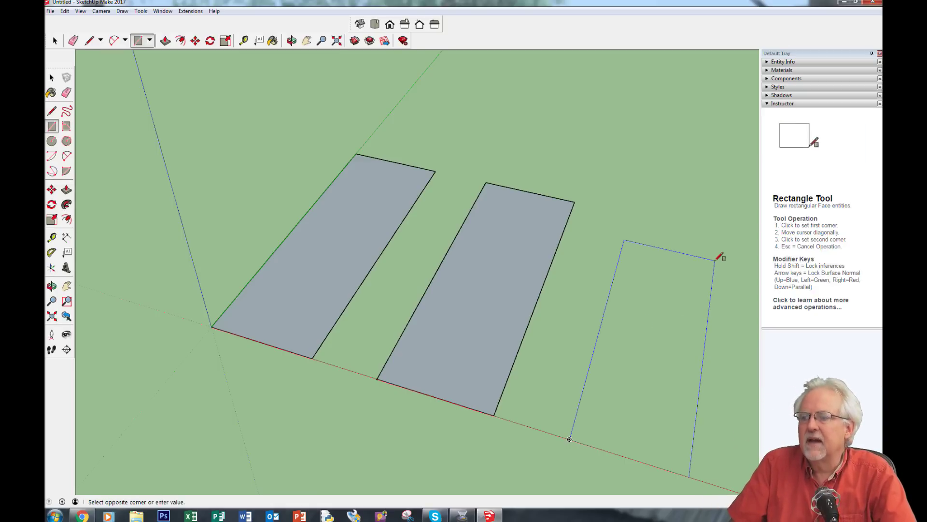
left_click(681, 347)
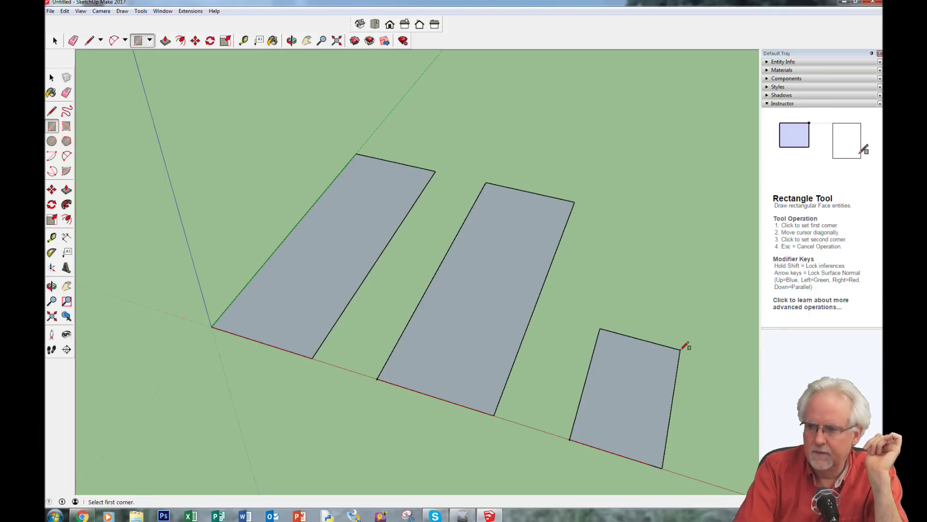
key("Return")
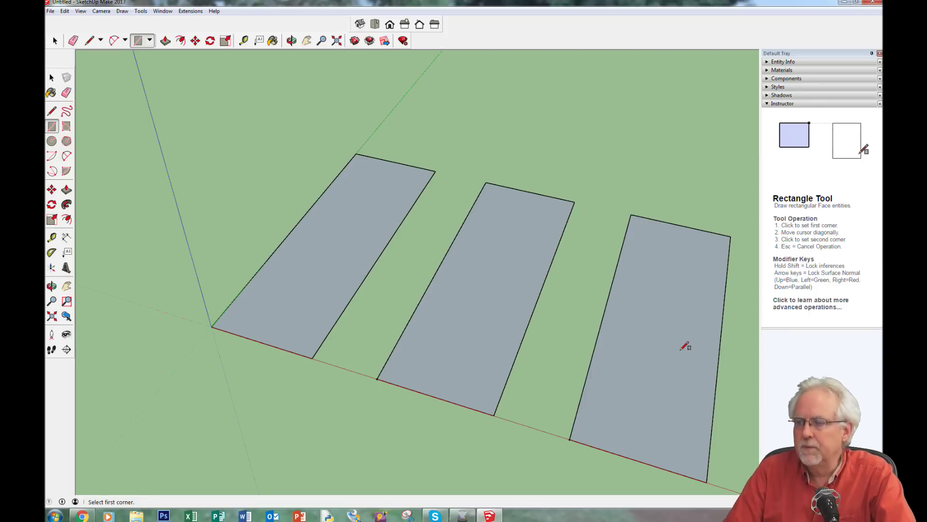
key("space")
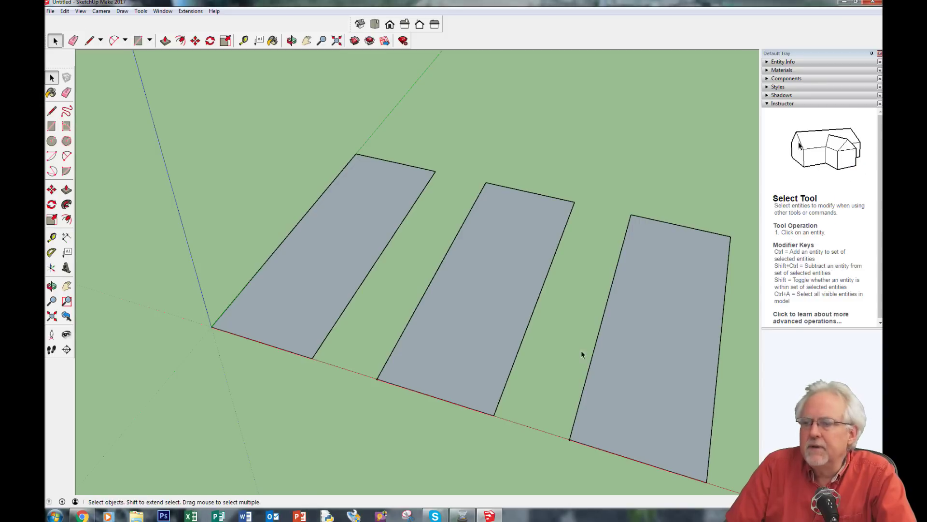
Compare selecting the third rectangle's face alone and with its edges, and delete only the face
left_click(670, 345)
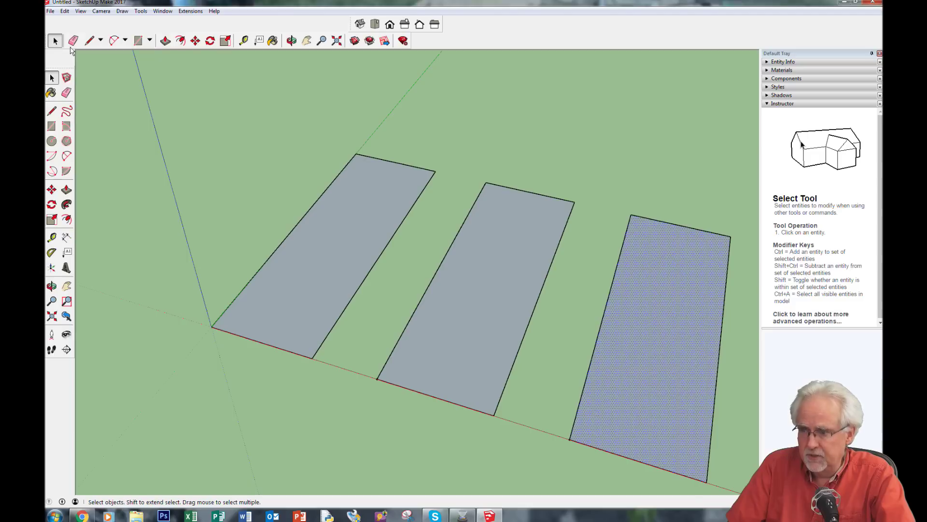
double_click(662, 345)
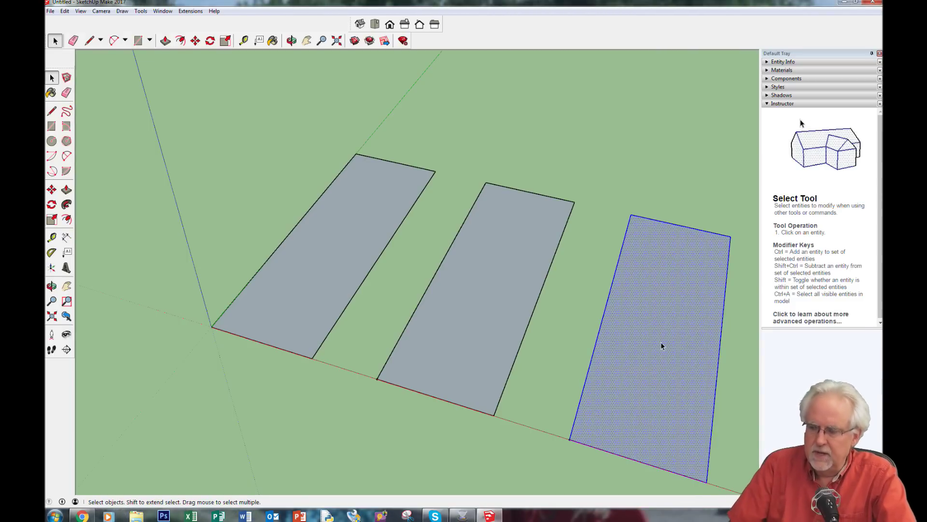
left_click(606, 120)
left_click(665, 367)
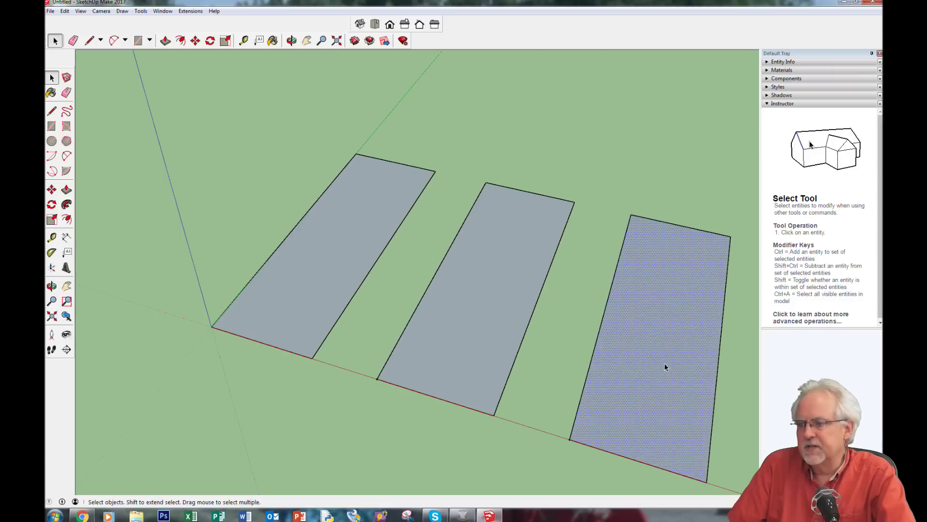
key("Delete")
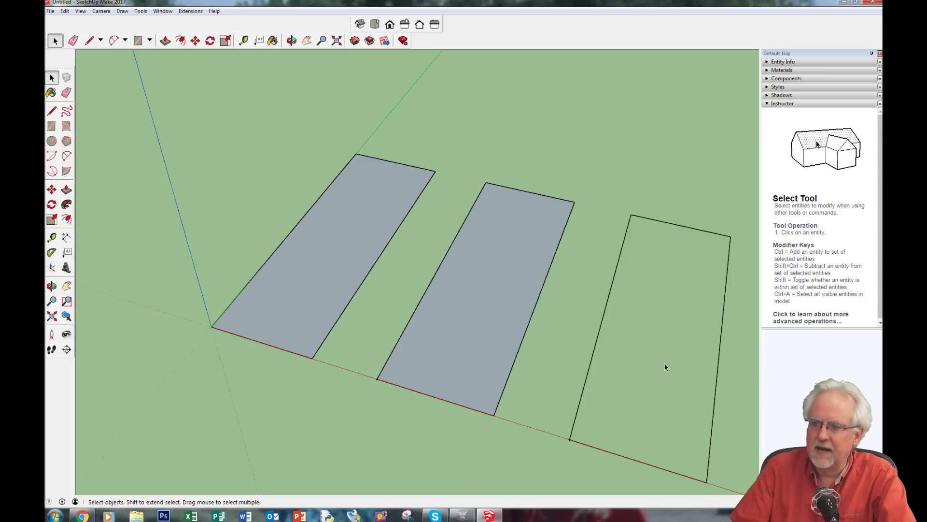
Undo the face deletion and delete the whole third rectangle, face and bounding edges together
left_click(64, 10)
left_click(78, 21)
left_click(657, 330)
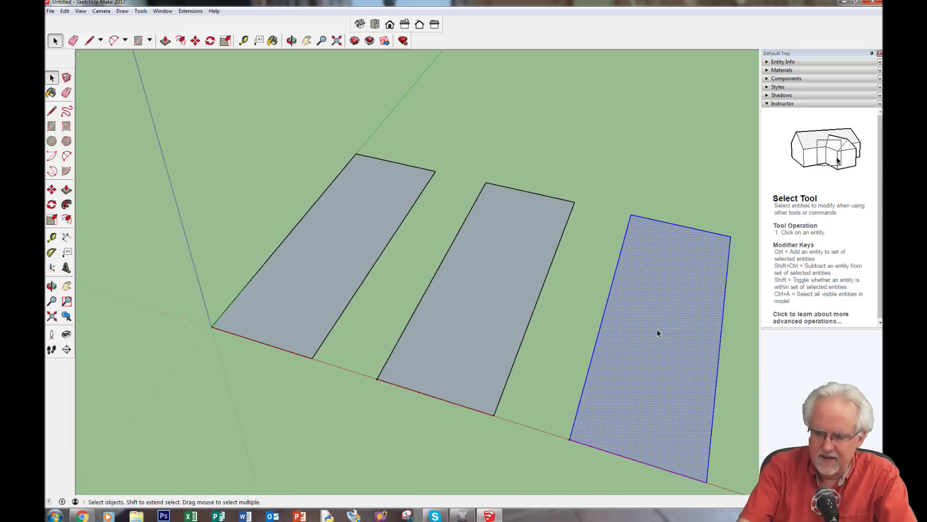
key("Delete")
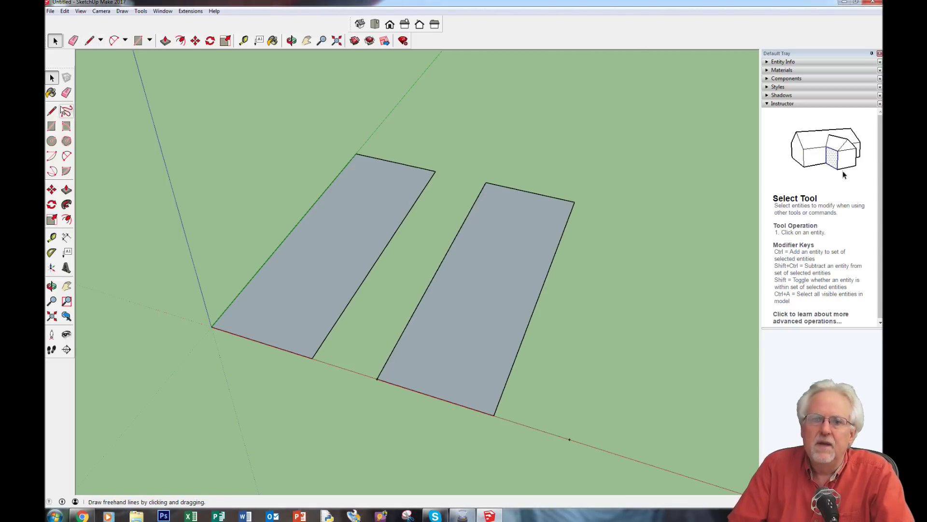
Draw a narrow freehand rectangle from the guide point on the red axis, shorter than the other two rectangles
left_click(138, 40)
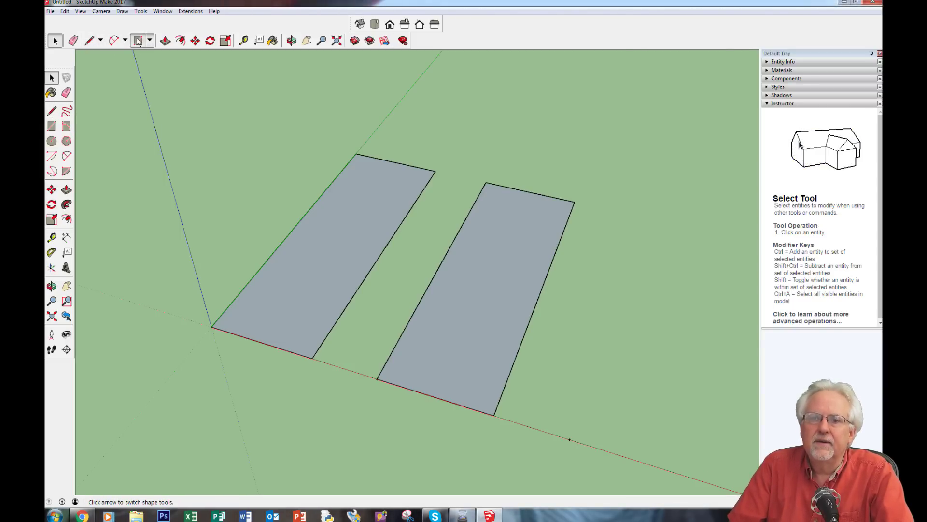
left_click(569, 439)
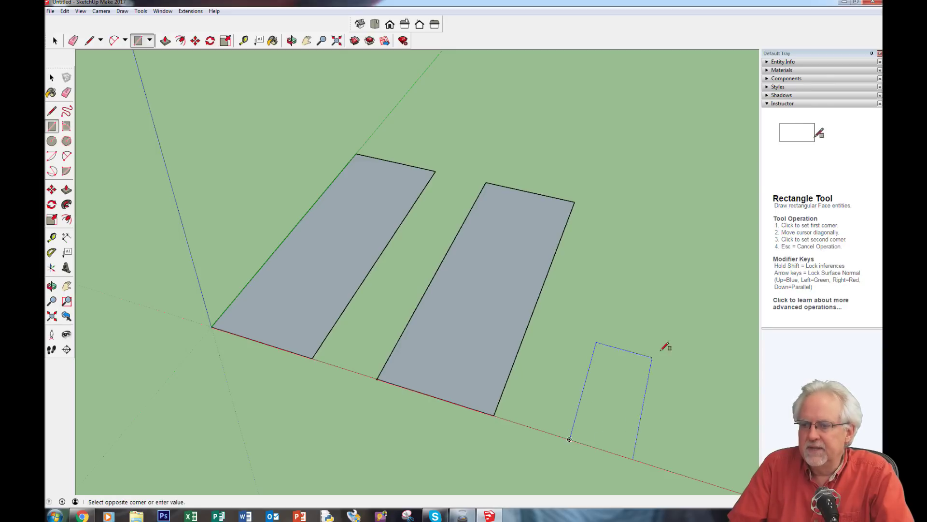
left_click(665, 305)
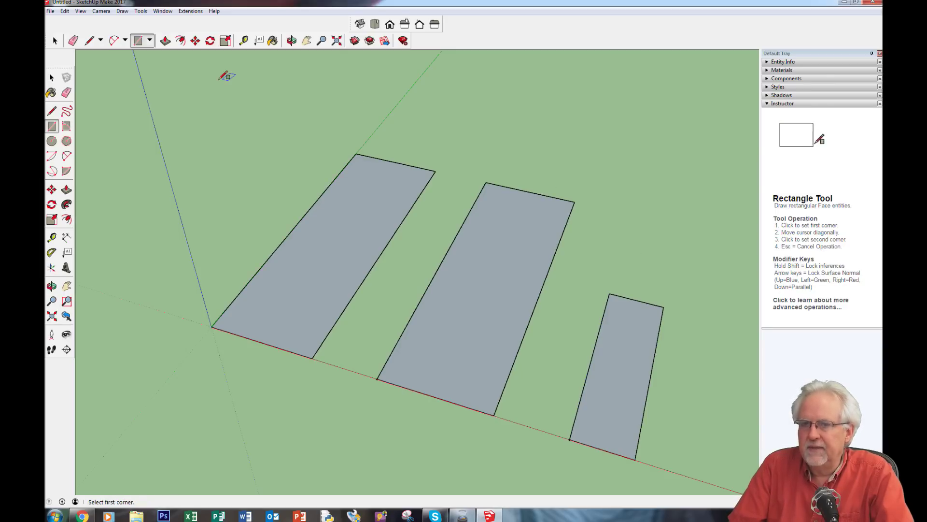
key("space")
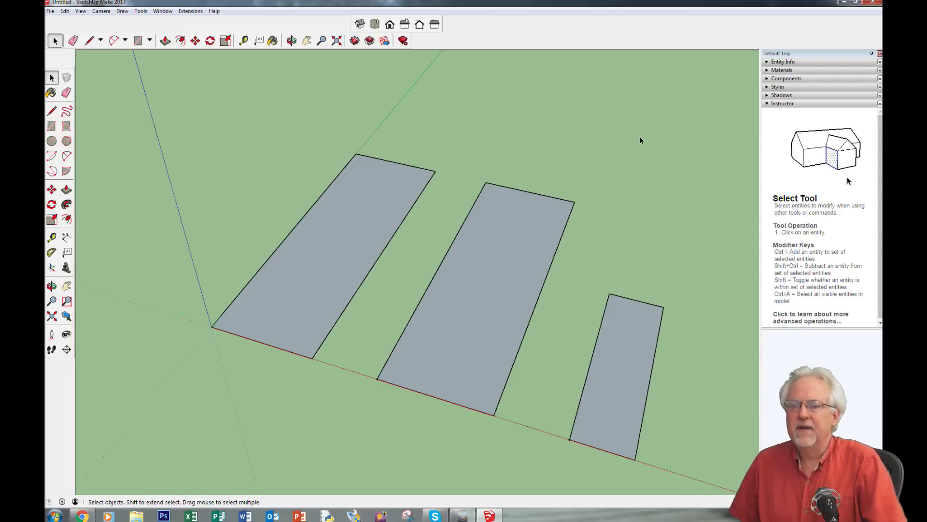
Move the narrow rectangle's far edge along the green axis to line up with the second rectangle's far edge
left_click(622, 374)
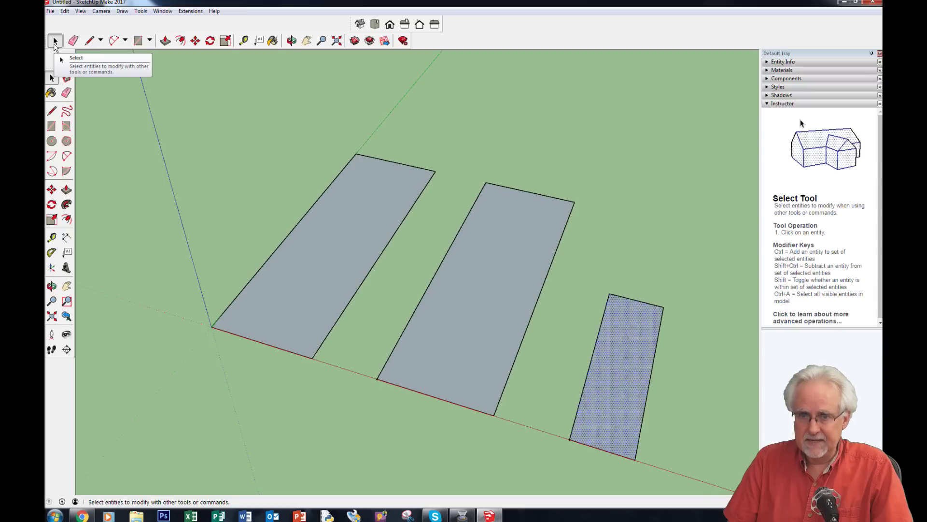
left_click(637, 304)
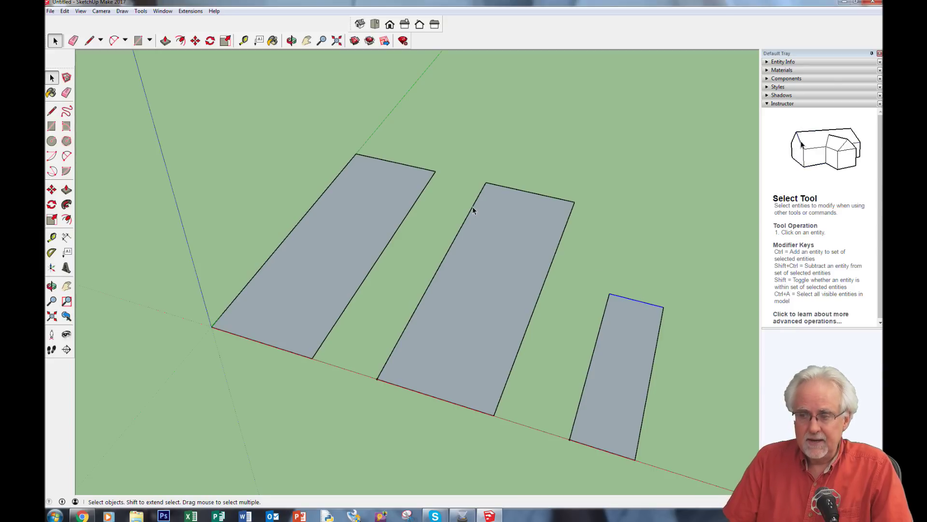
left_click(195, 40)
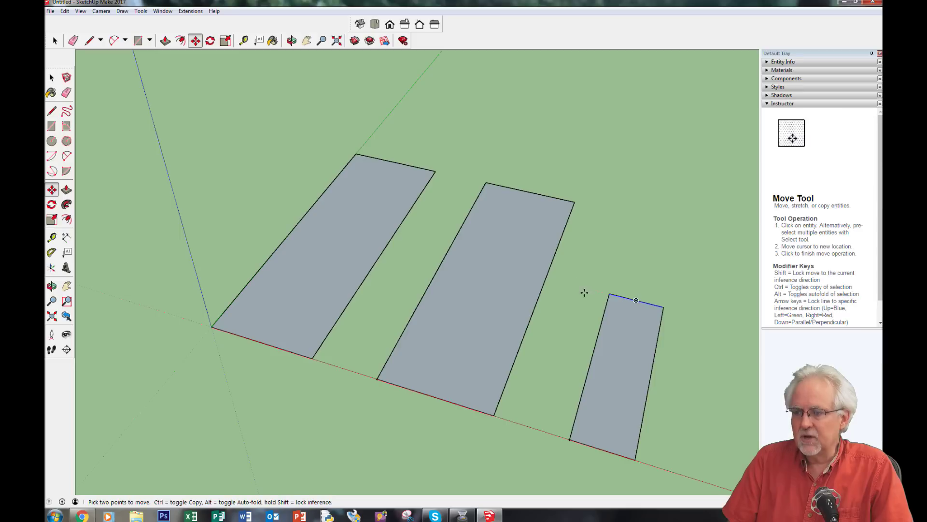
left_click(638, 299)
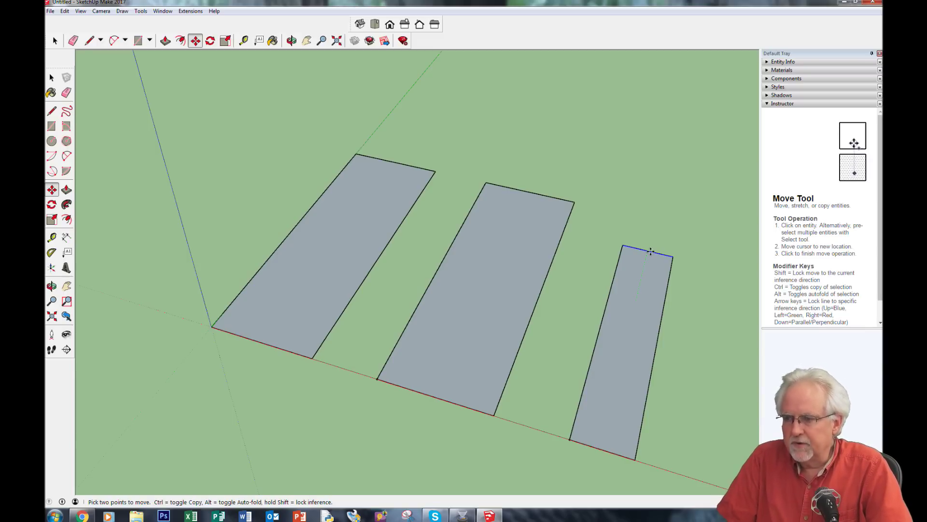
left_click(651, 252)
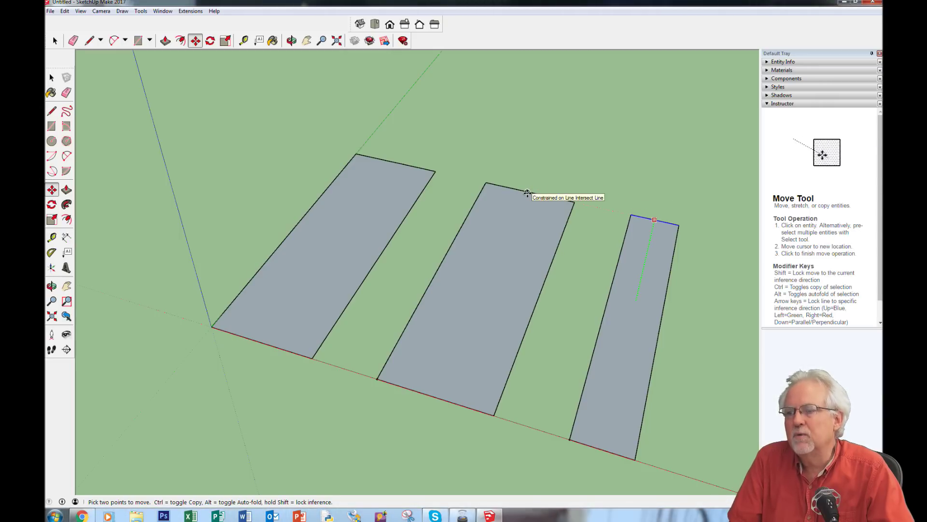
left_click(527, 193)
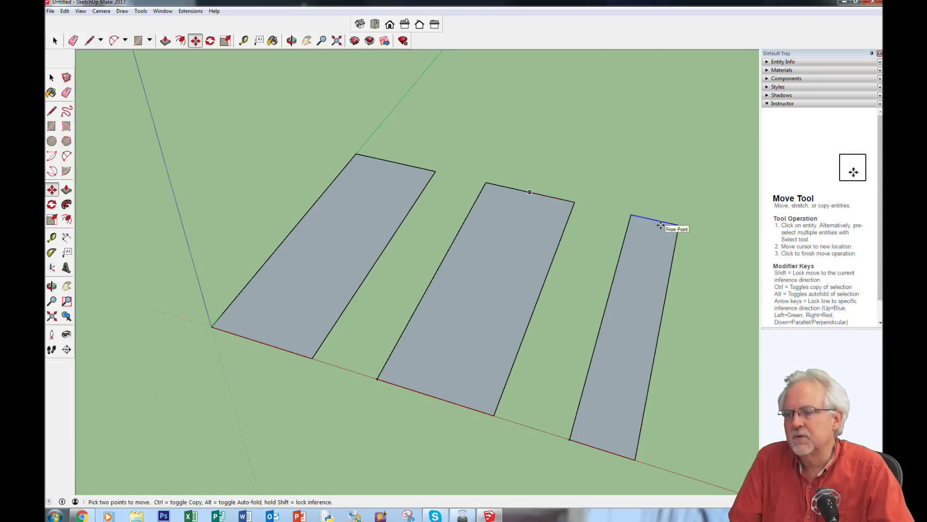
left_click(662, 324)
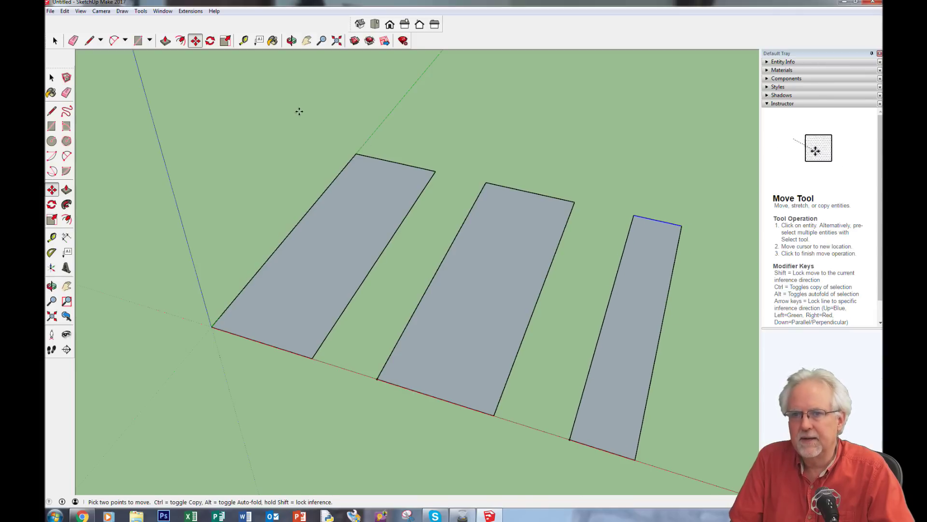
Delete the narrow third rectangle together with all its edges
left_click(54, 41)
mouse_move(599, 182)
left_mouse_down()
mouse_move(687, 366)
mouse_move(669, 442)
mouse_move(666, 434)
left_mouse_up()
double_click(634, 309)
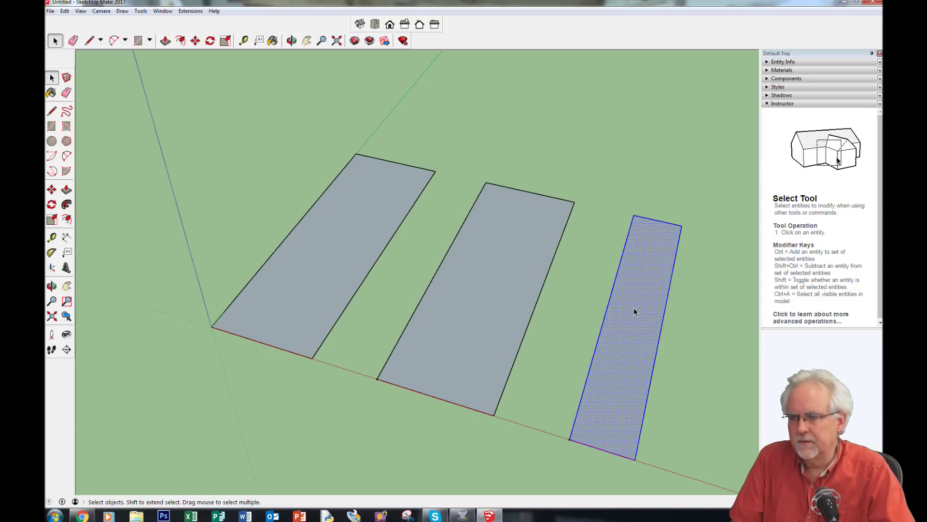
key("Delete")
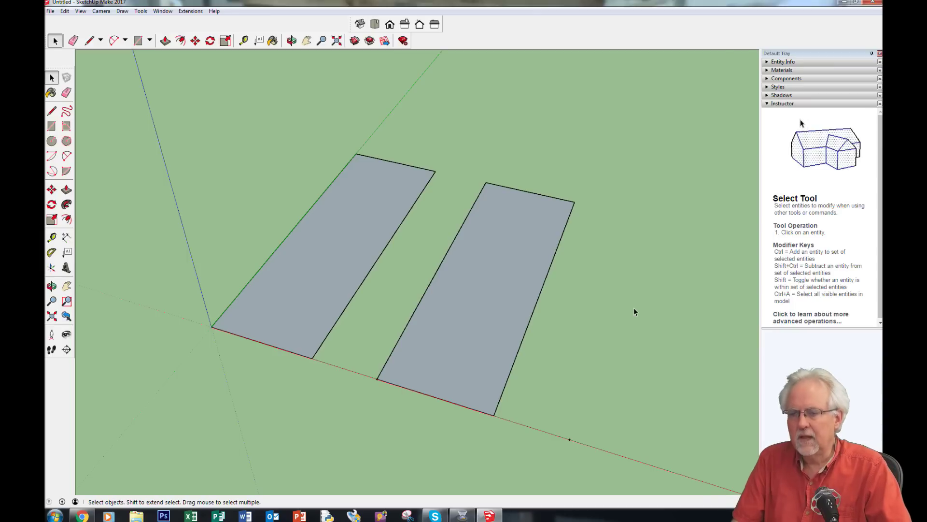
Draw a wider freehand rectangle from the guide point on the red axis, shorter than the other two rectangles
left_click(139, 42)
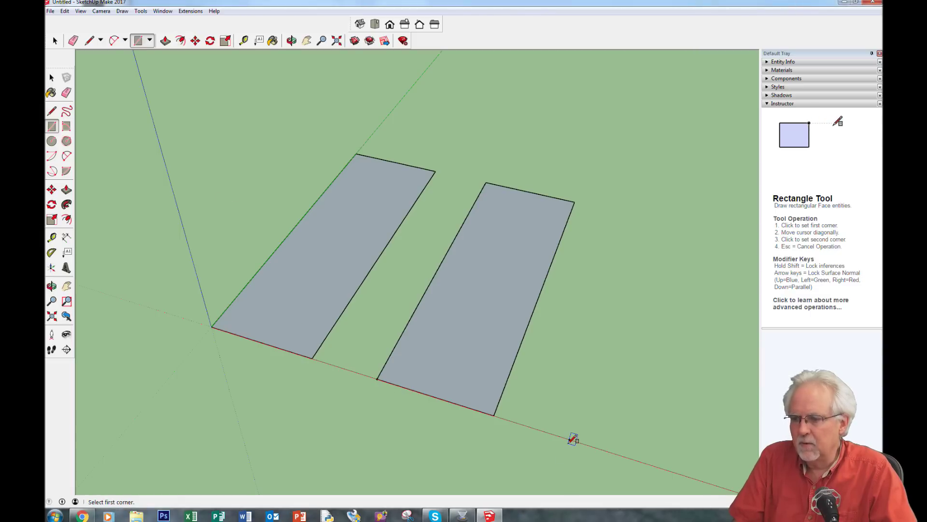
left_click(570, 438)
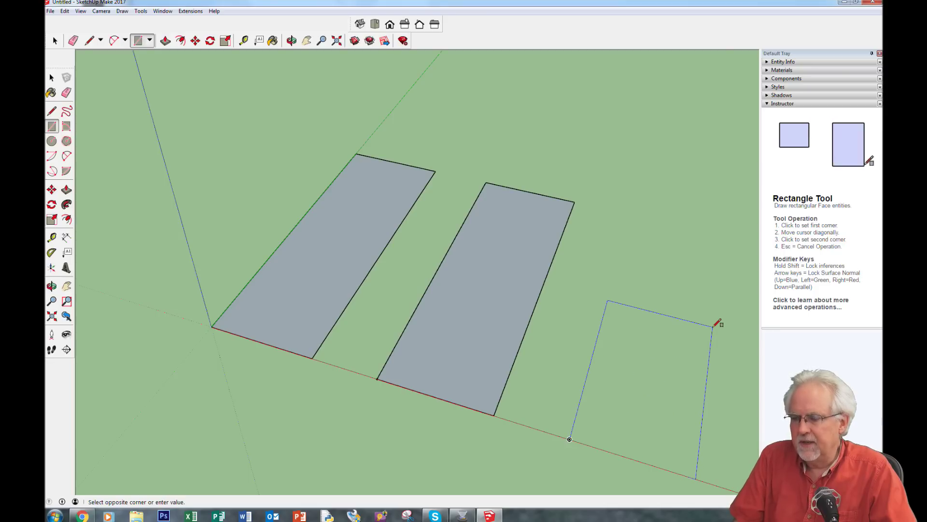
left_click(713, 327)
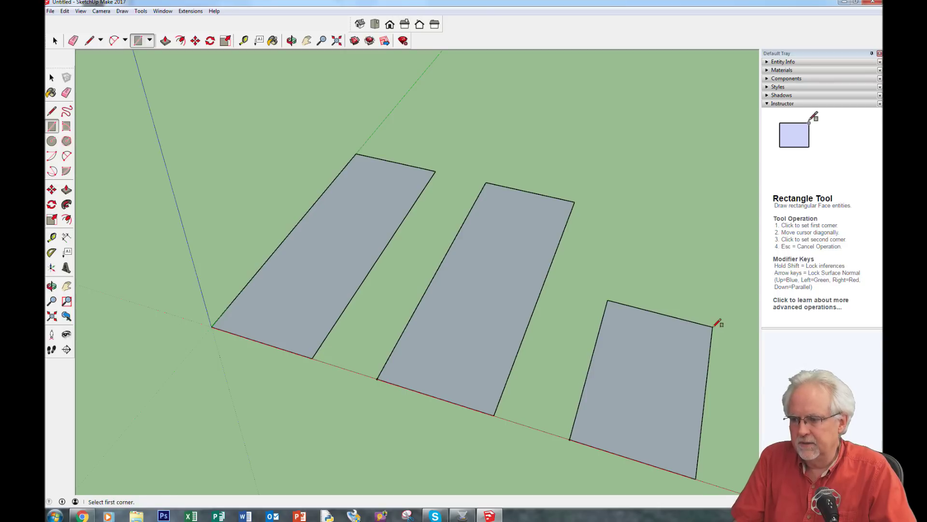
Move the third rectangle's far edge by its midpoint along the green axis until it aligns with the second rectangle's far edge
left_click(55, 41)
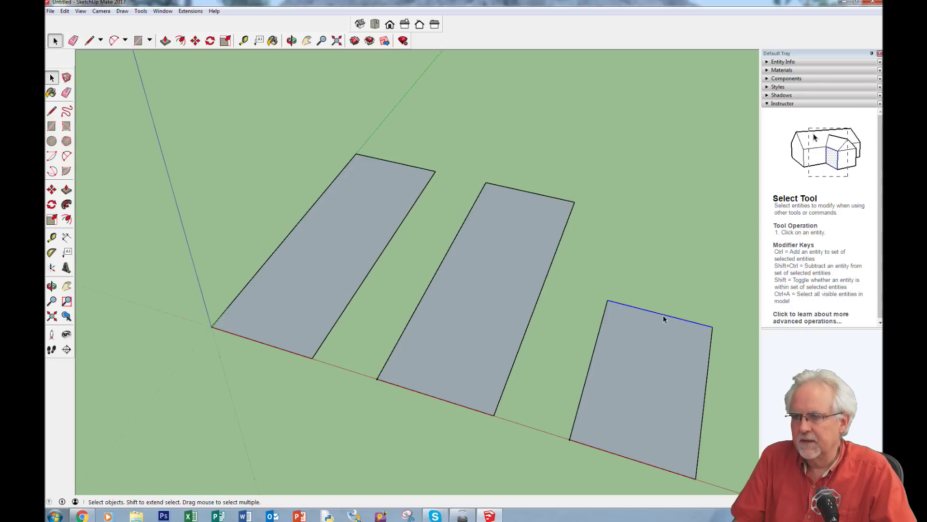
left_click(196, 41)
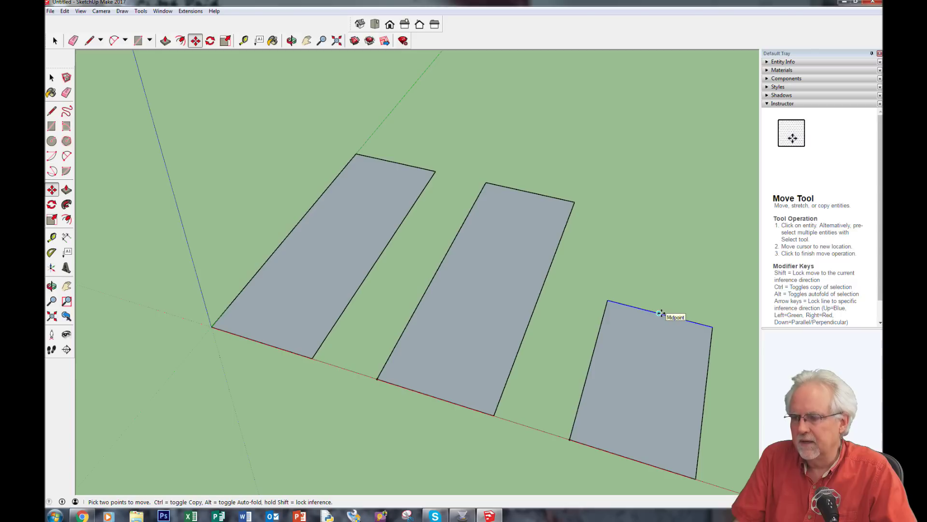
left_click(661, 312)
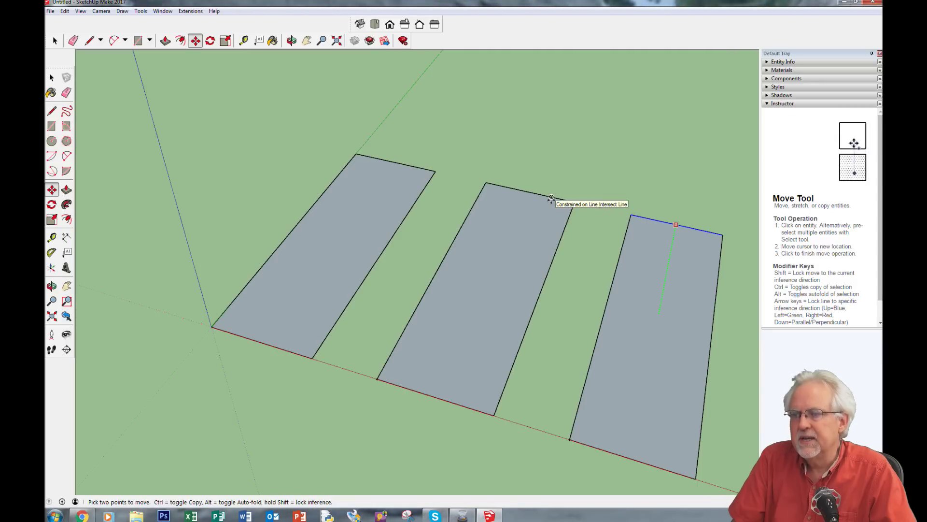
left_click(551, 198)
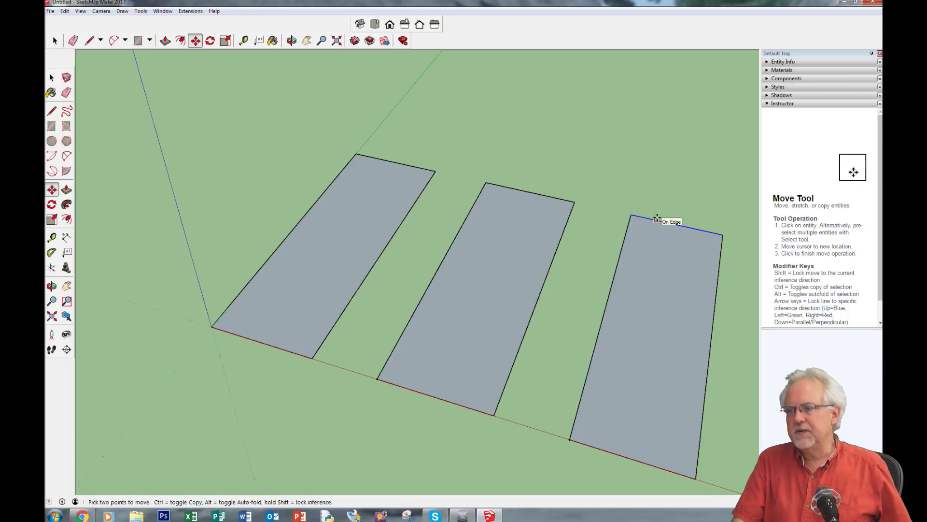
Create a Tape Measure guide line parallel to the red axis along the far edges of the rectangles
left_click(244, 41)
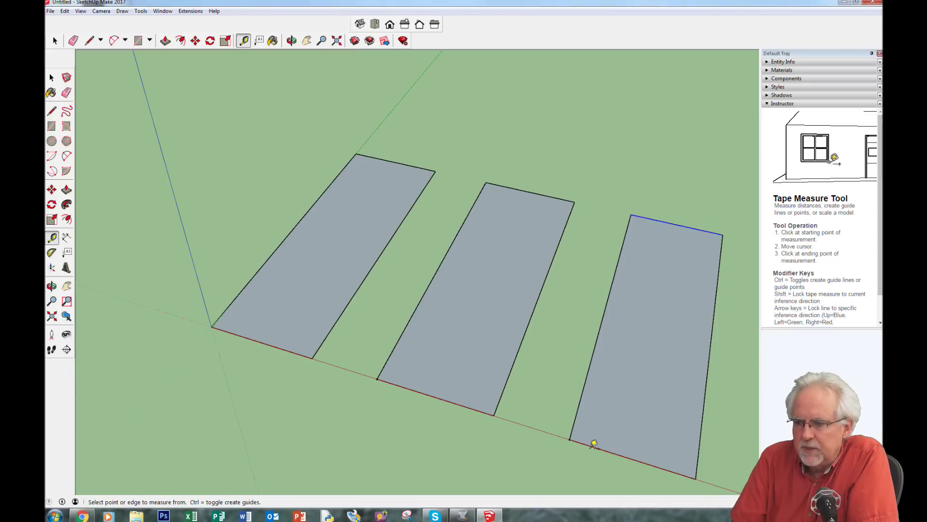
left_click(586, 443)
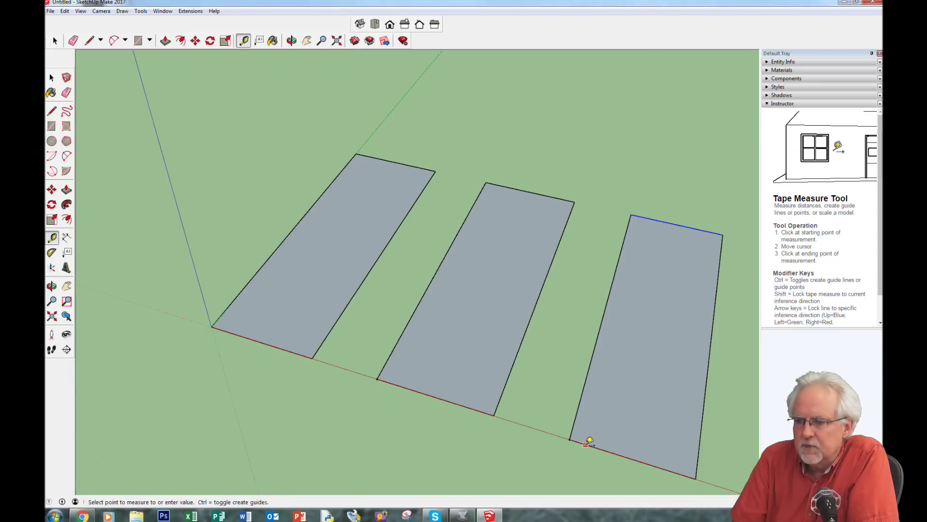
left_click(644, 216)
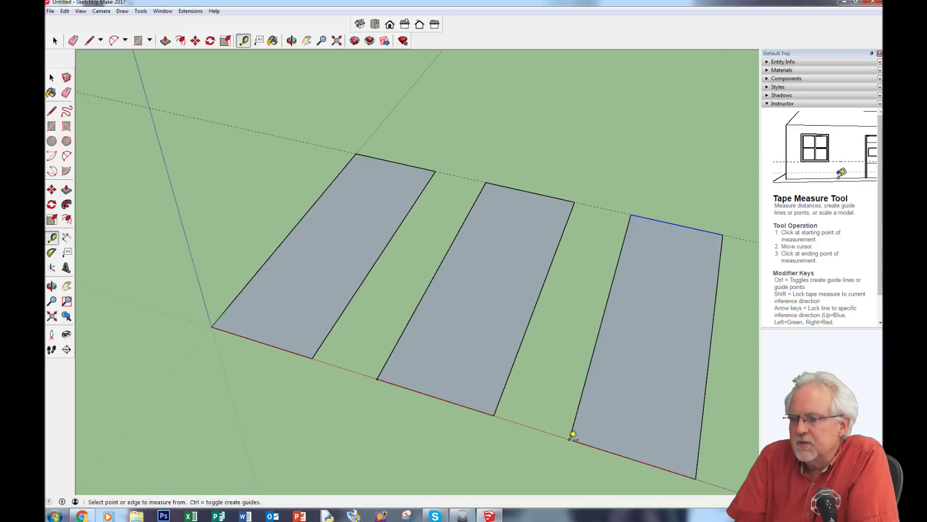
left_click(573, 433)
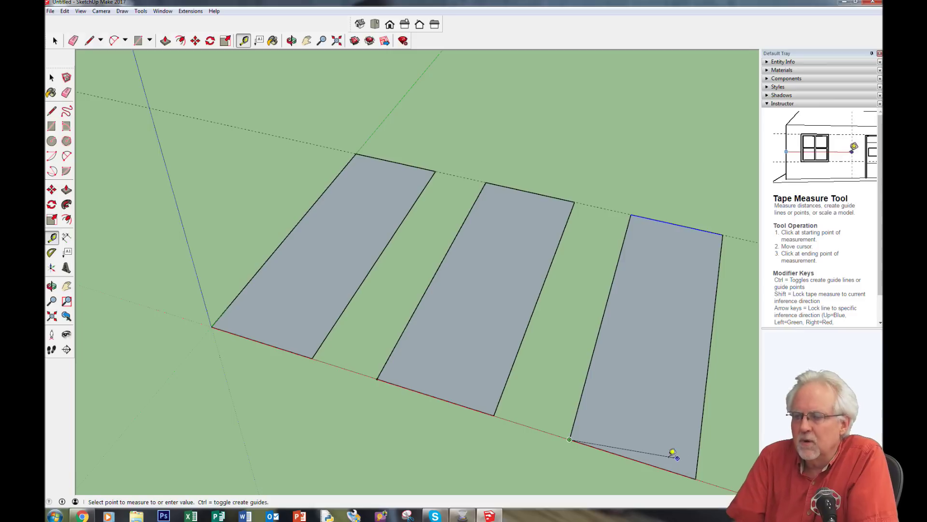
left_click(566, 454)
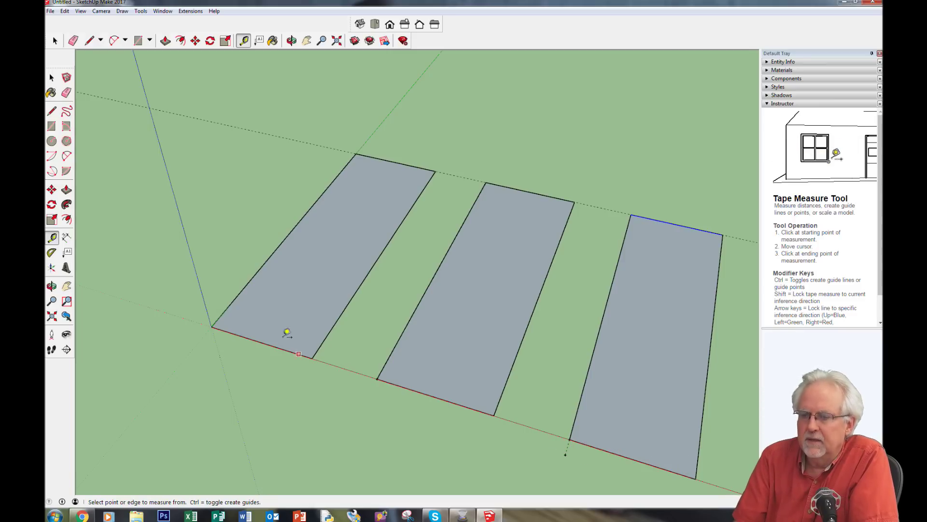
left_click(54, 40)
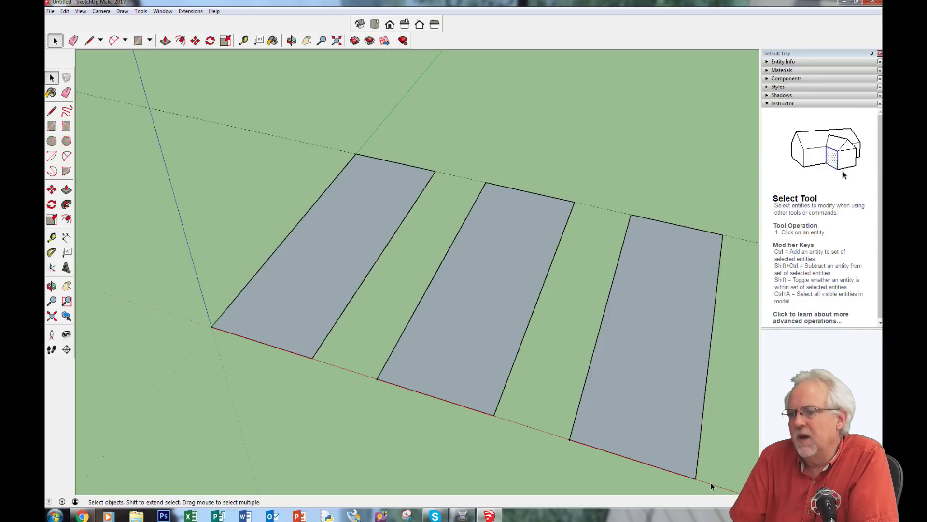
Place a Tape Measure guide point on the red axis just beyond the third rectangle, measured from its near corner closest to the second rectangle
left_click(244, 42)
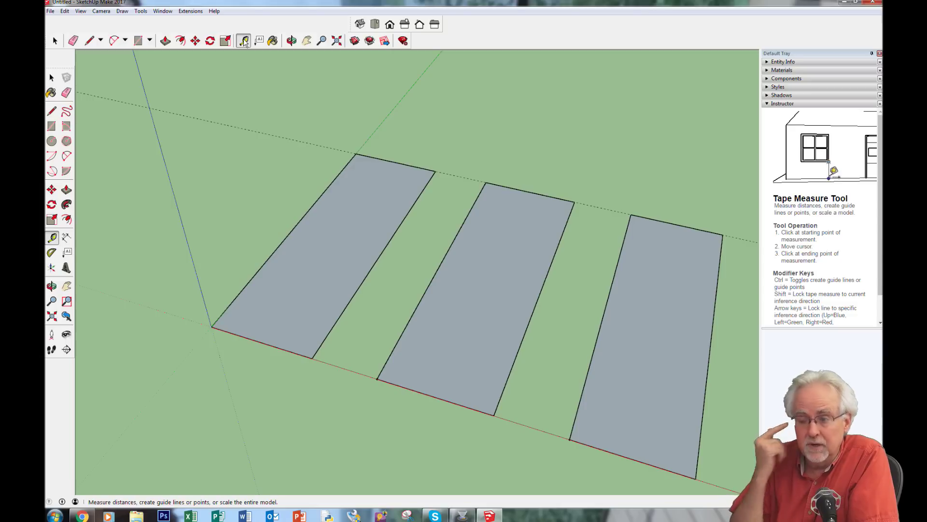
left_click(570, 439)
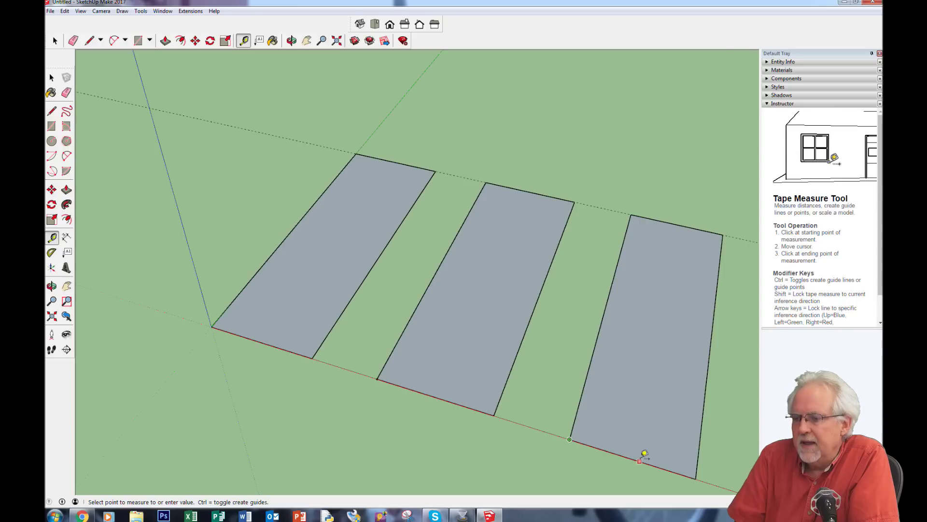
left_click(717, 485)
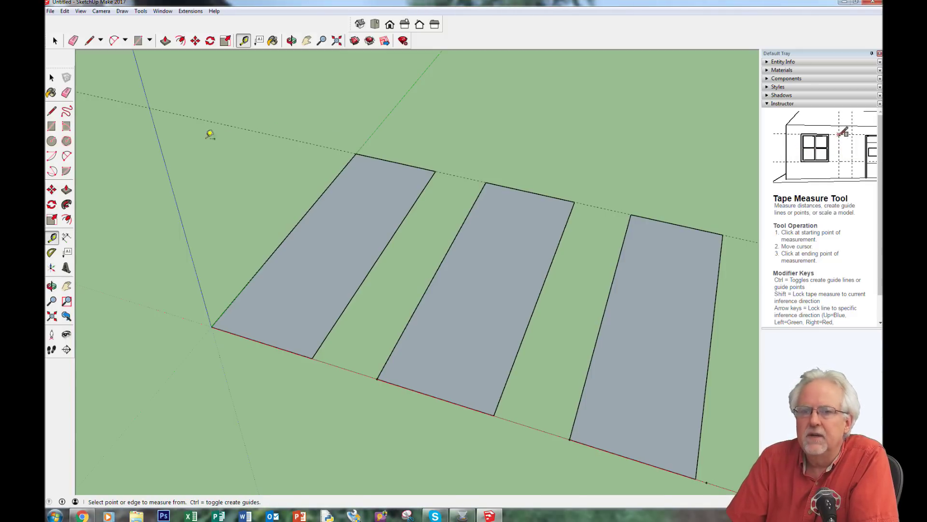
Move the third rectangle's outer side edge along the red axis until its near corner meets the new guide point
key("space")
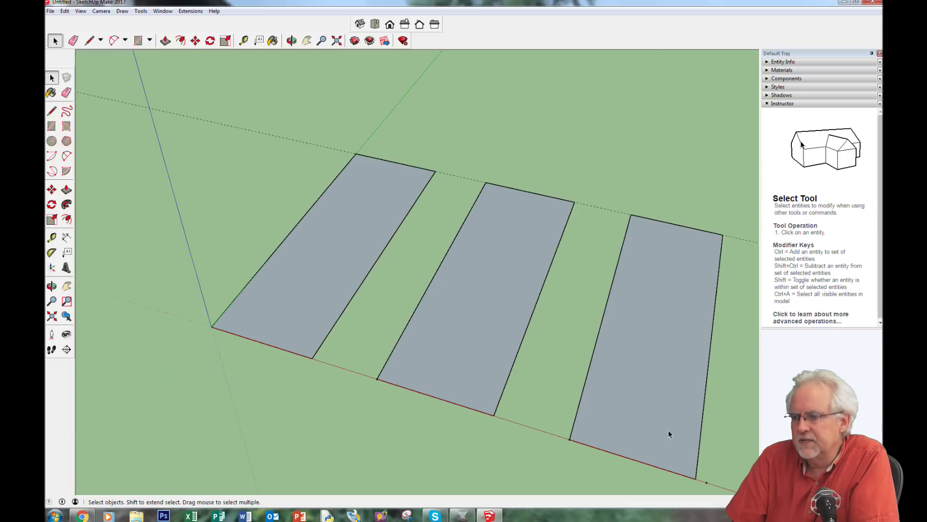
left_click(703, 423)
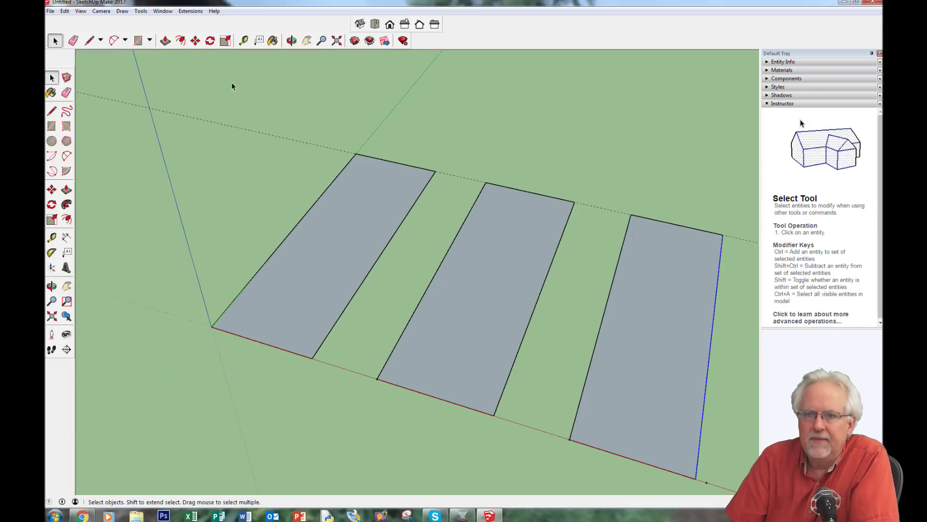
left_click(196, 41)
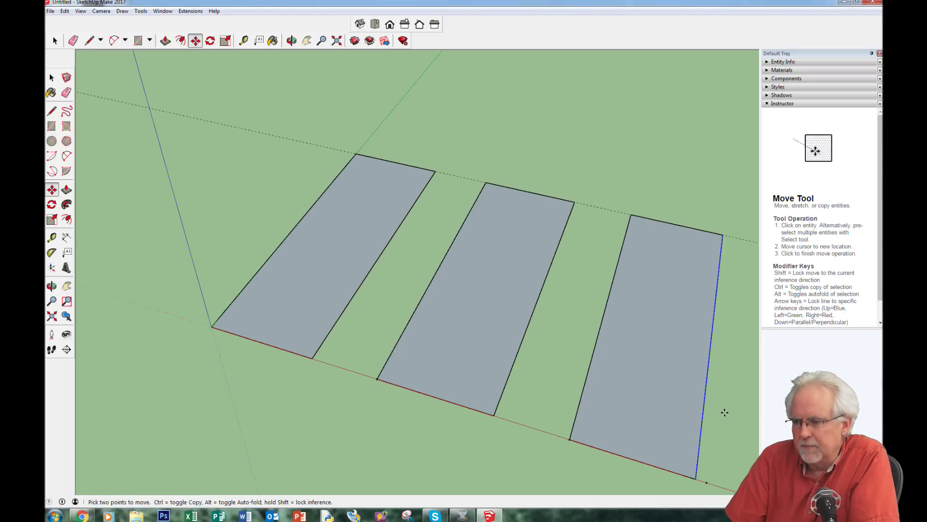
left_click(704, 396)
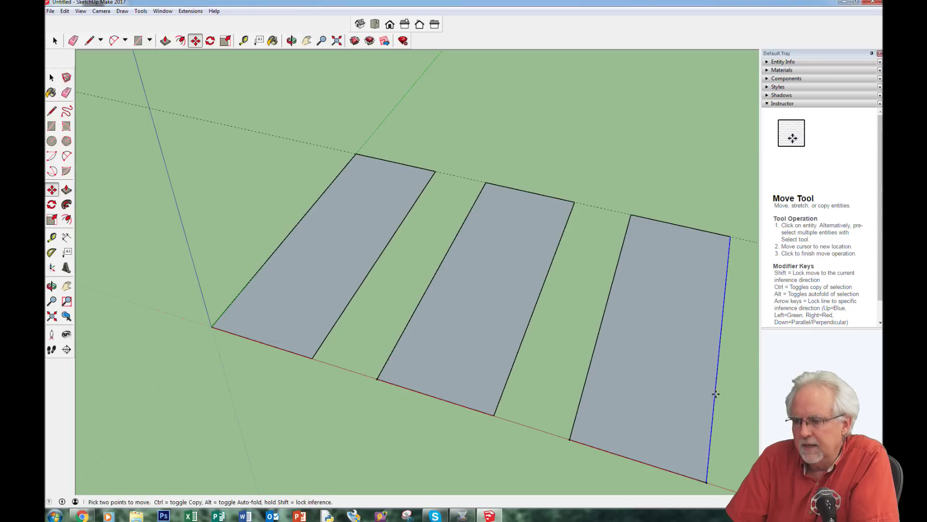
left_click(706, 480)
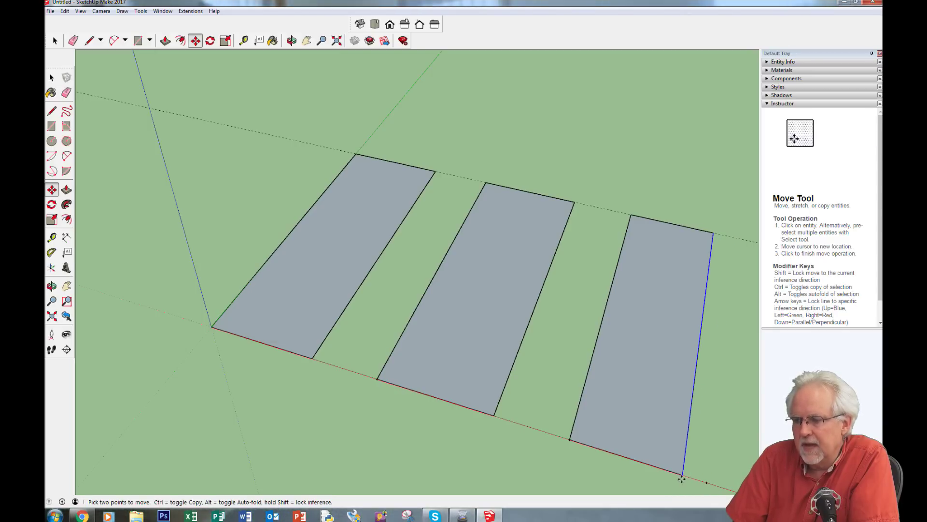
left_click(706, 481)
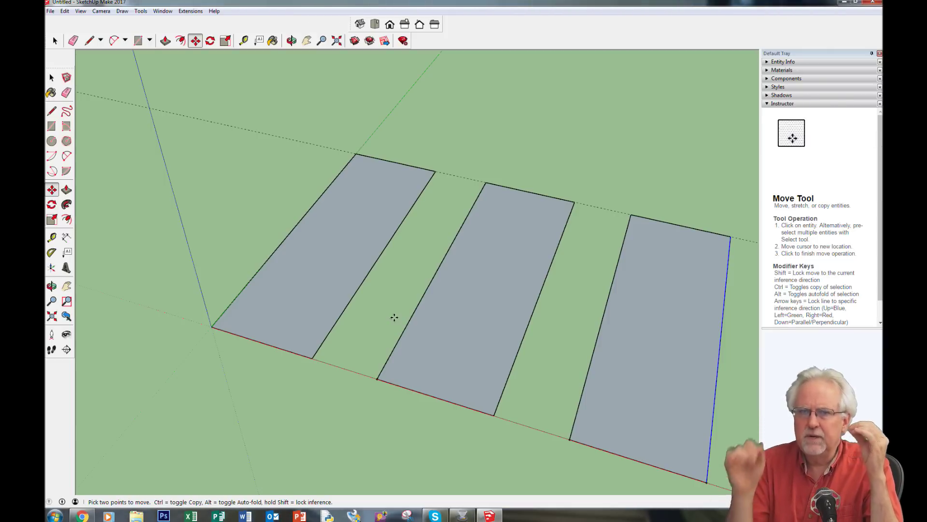
Delete the third rectangle together with all its edges, keeping the guide points
key("space")
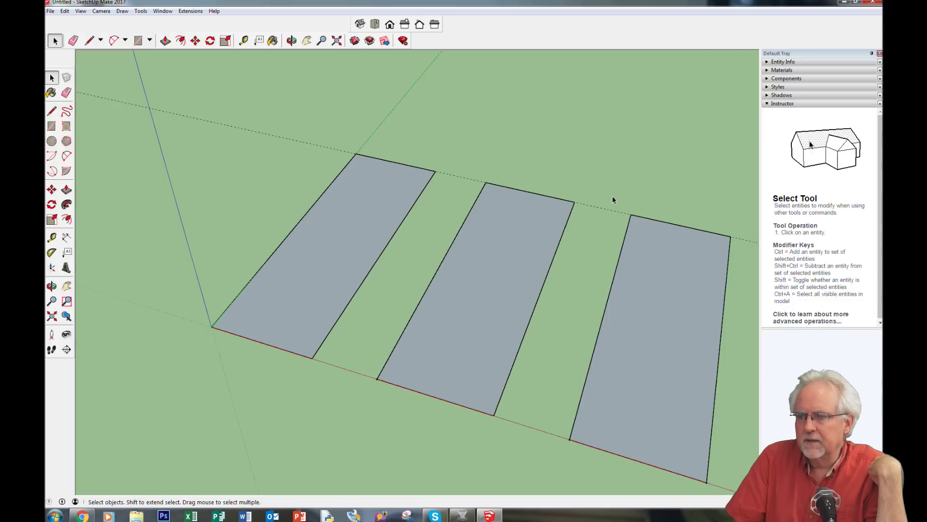
left_click(650, 276)
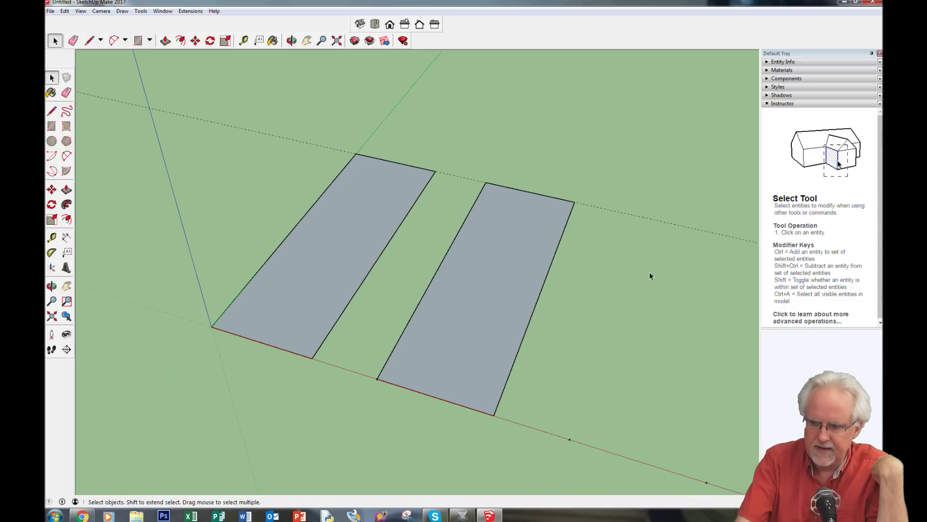
key("Delete")
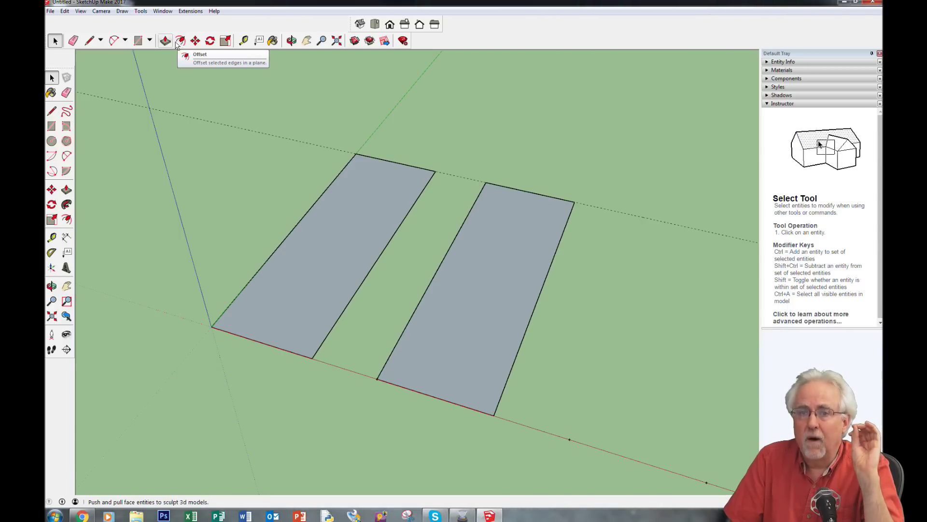
Redraw the third rectangle from its starting guide point on the red axis, entering exact dimensions that match the guide point and guide line
left_click(137, 42)
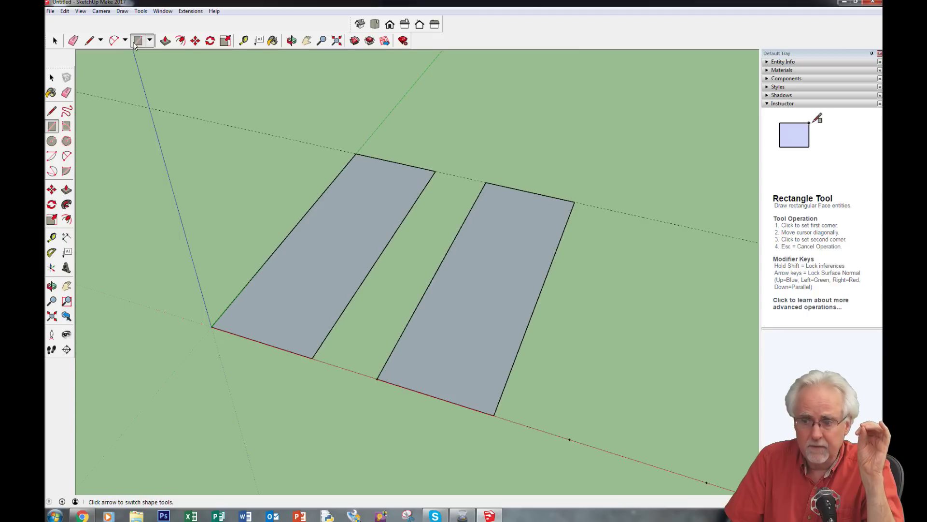
left_click(570, 438)
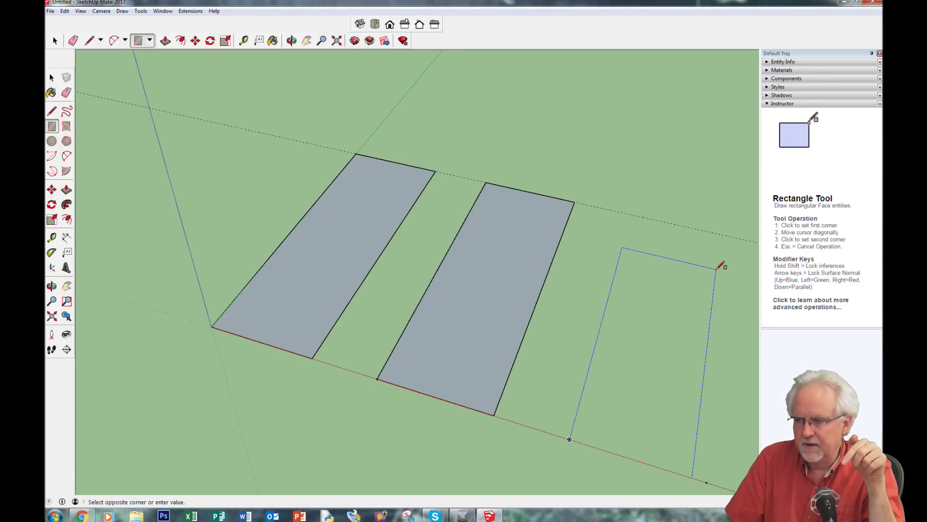
left_click(717, 268)
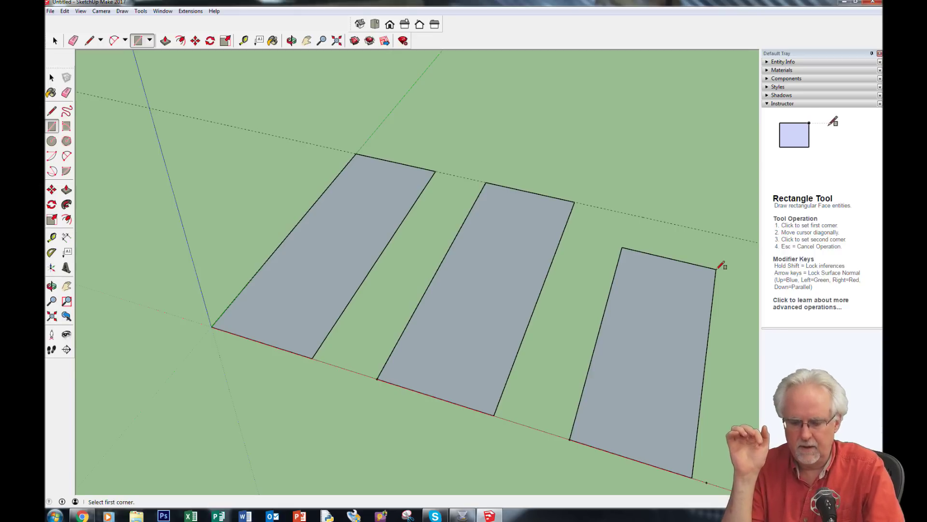
key("Return")
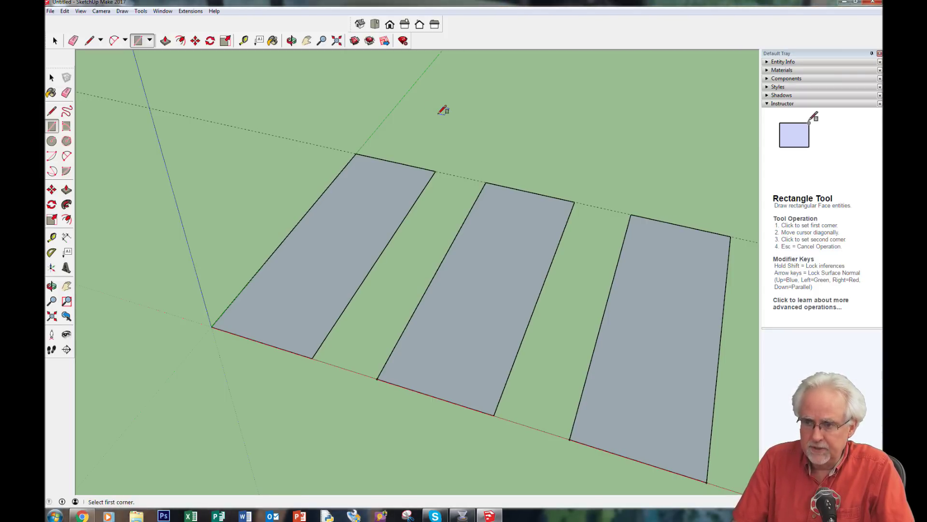
Select all three rectangles together with their edges
middle_click_drag(444, 110, 489, 112)
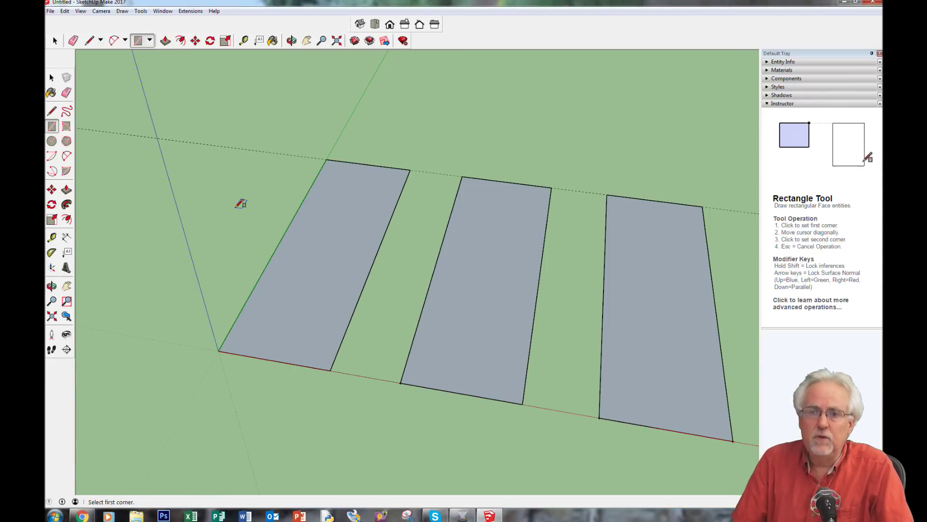
scroll(240, 203, "down", 3)
scroll(241, 203, "down", 3)
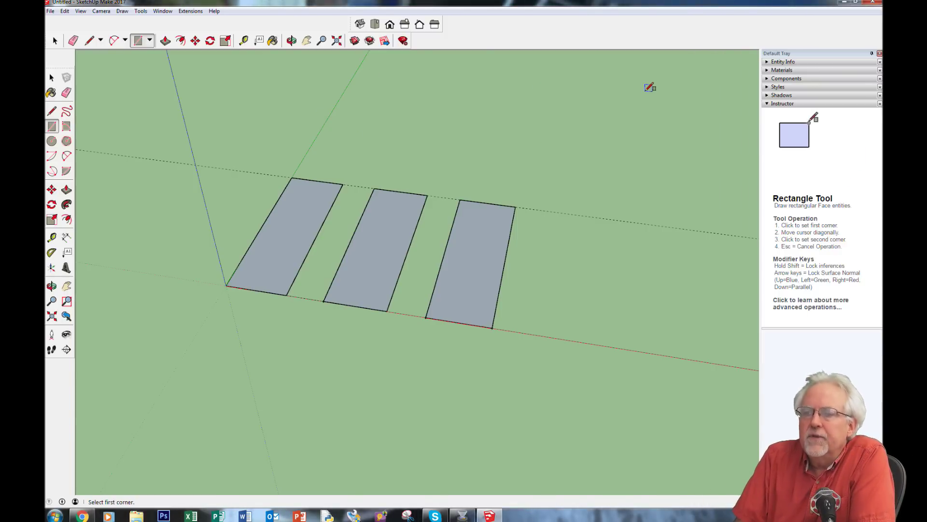
left_click(55, 41)
left_click_drag(148, 118, 624, 412)
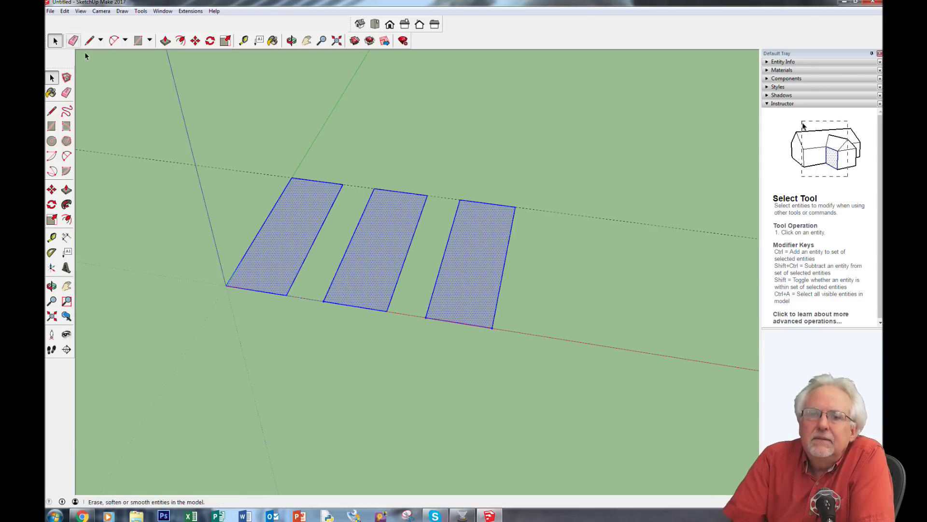
left_click(65, 12)
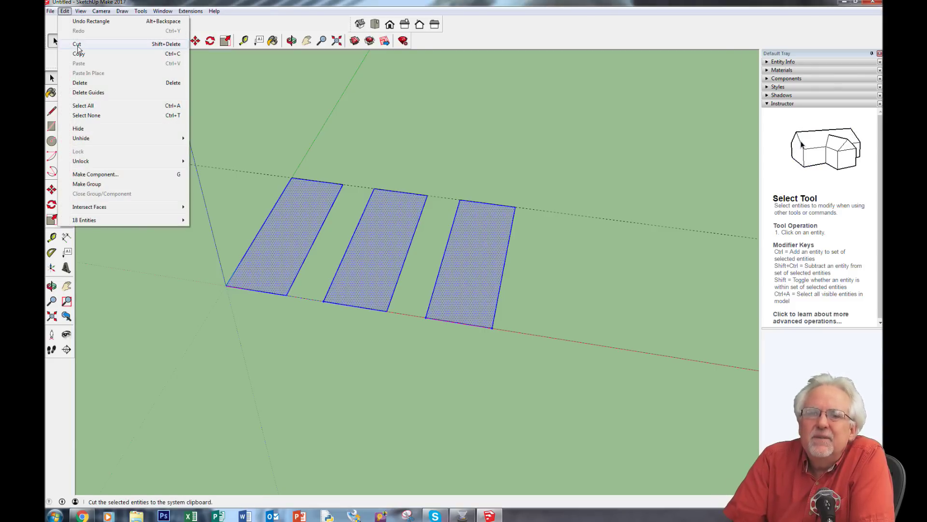
left_click(107, 3)
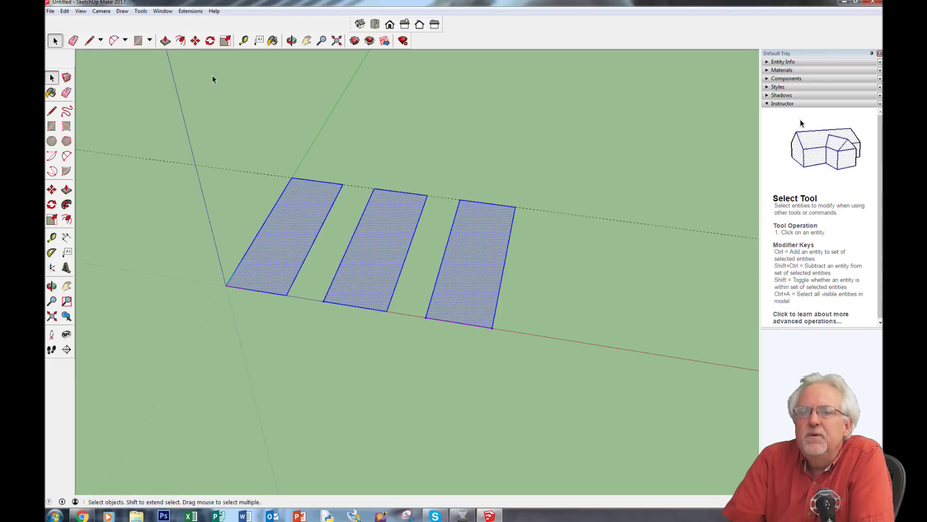
Place a Tape Measure guide point on the green axis a short distance beyond the first rectangle's far corner
left_click(245, 41)
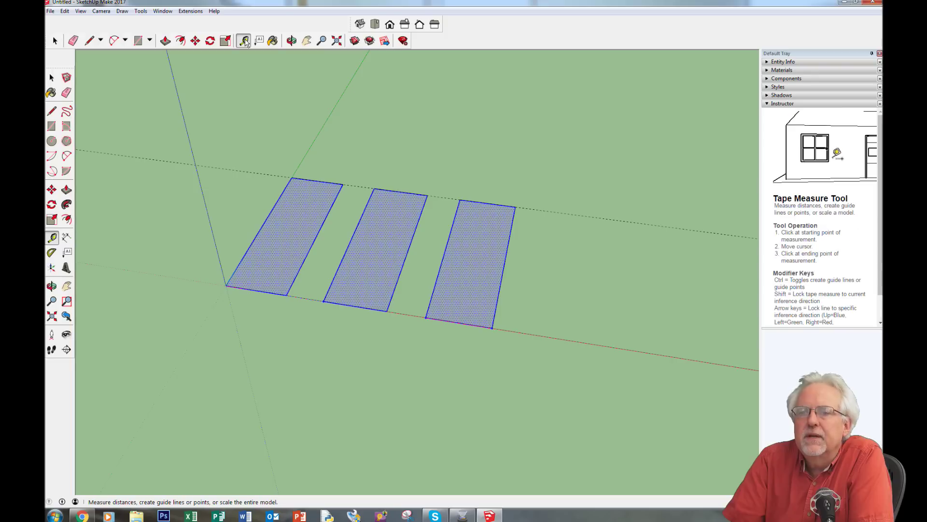
left_click(292, 177)
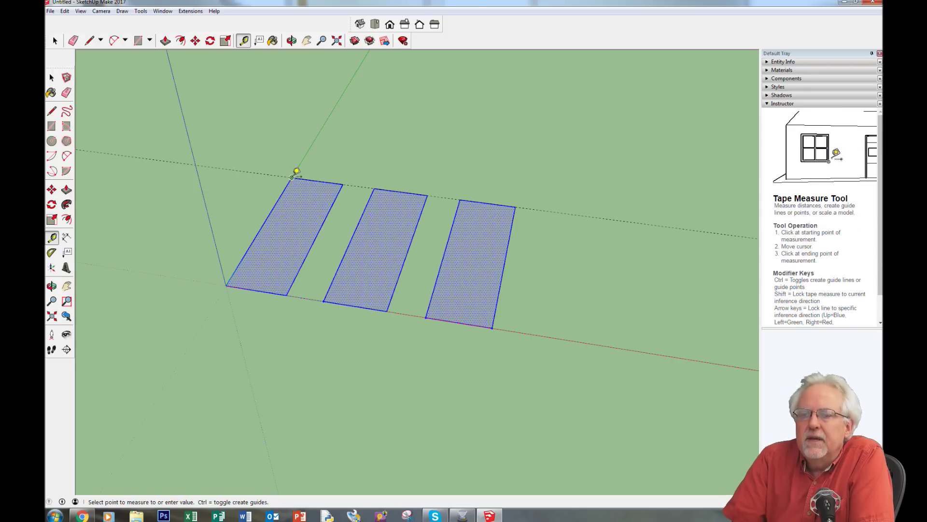
left_click(321, 136)
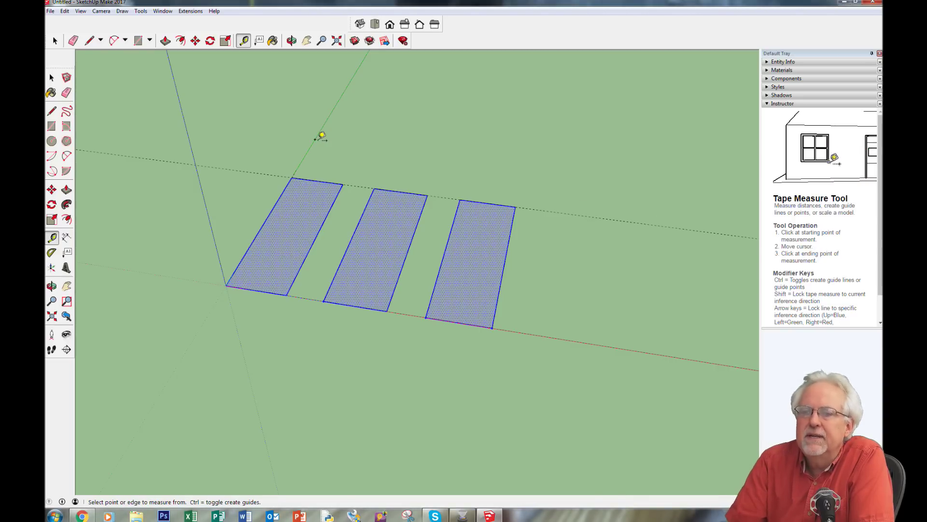
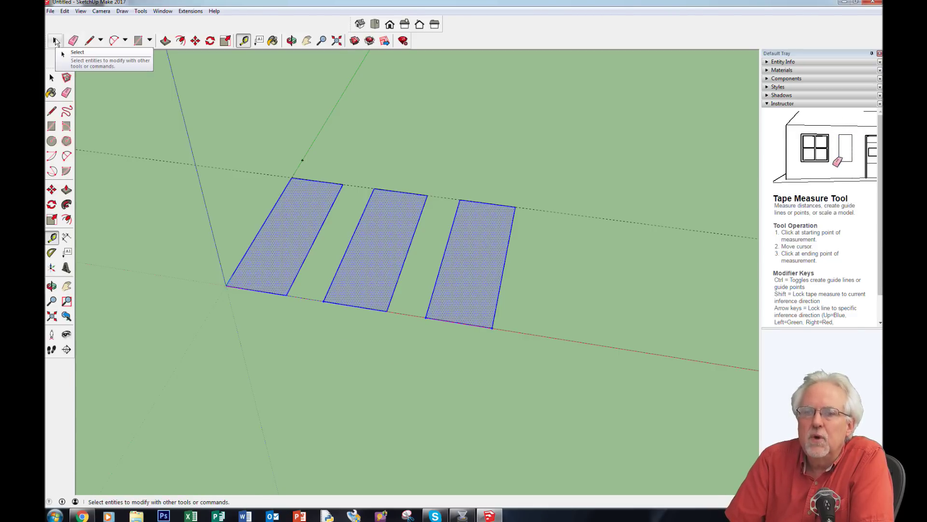
left_click(56, 42)
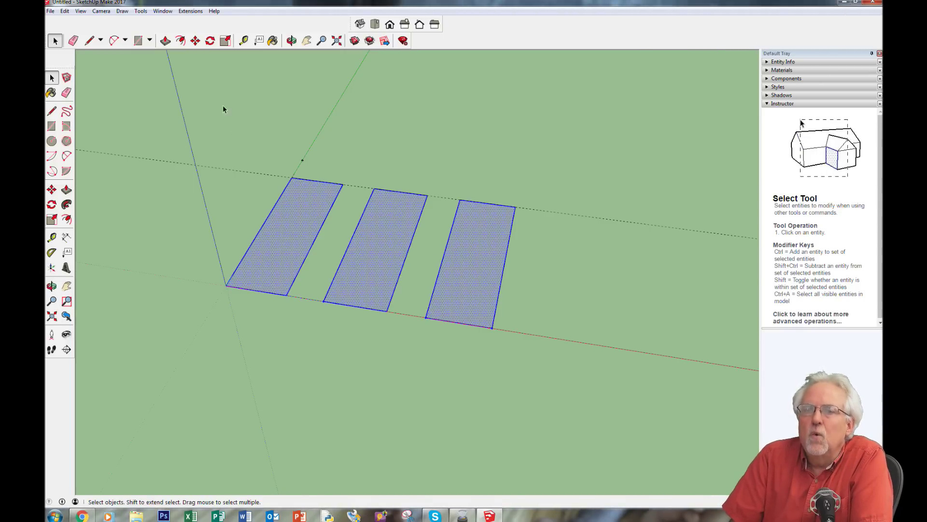
Move the three selected rectangles from the origin to the guide point on the green axis
left_click(195, 41)
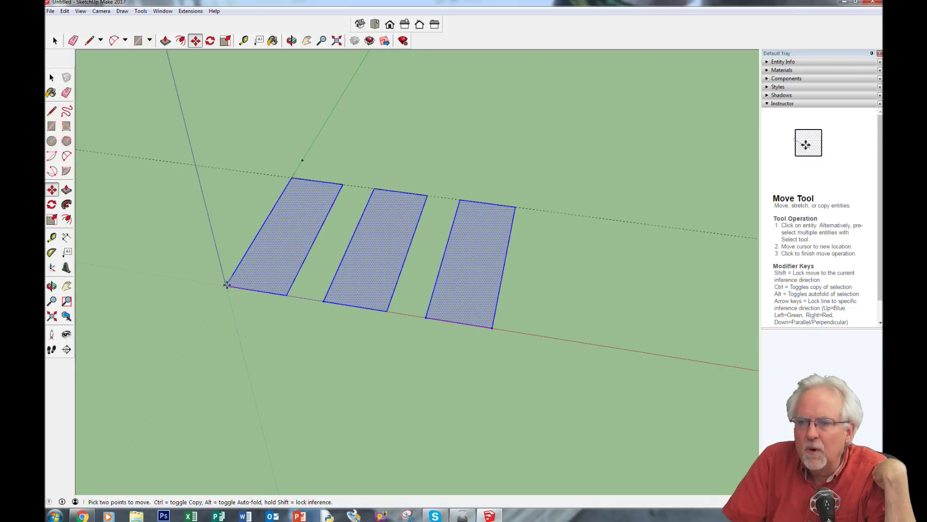
left_click(227, 285)
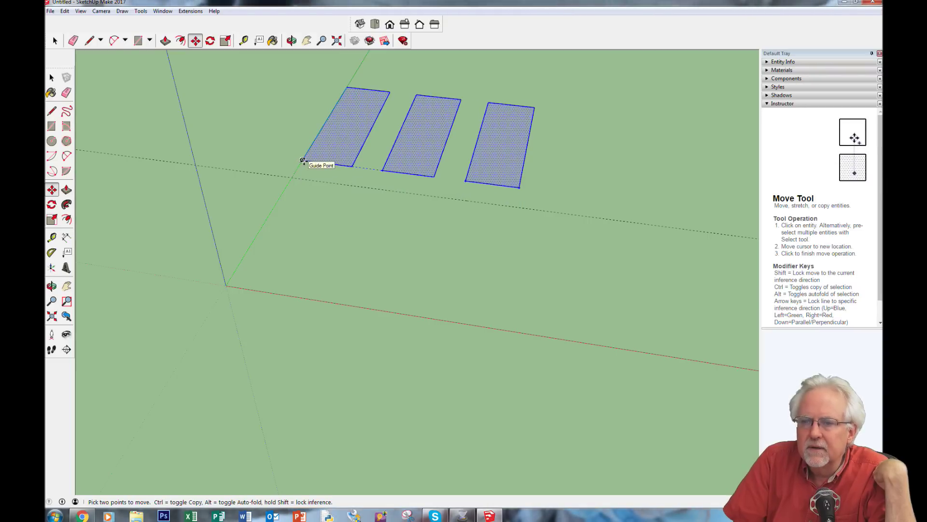
left_click(302, 161)
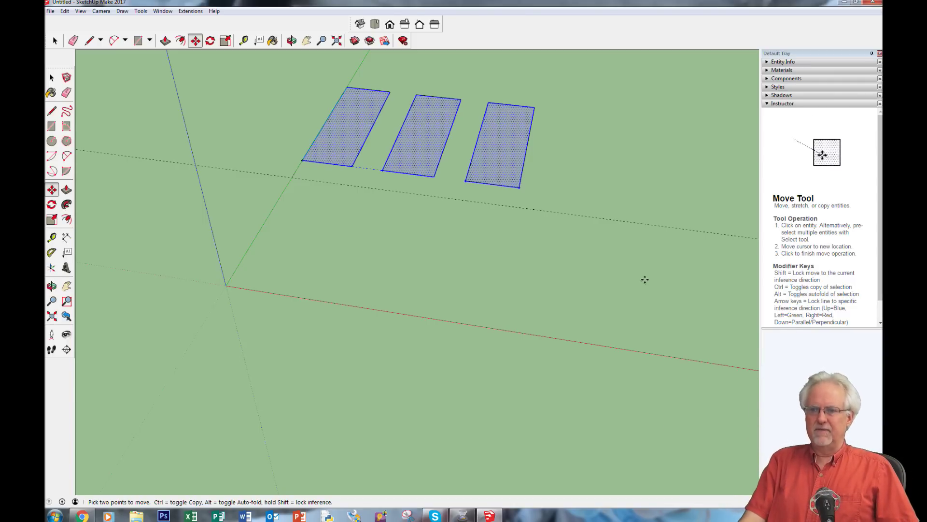
Move the three rectangles back so the first one's near corner sits on the origin
left_click(302, 161)
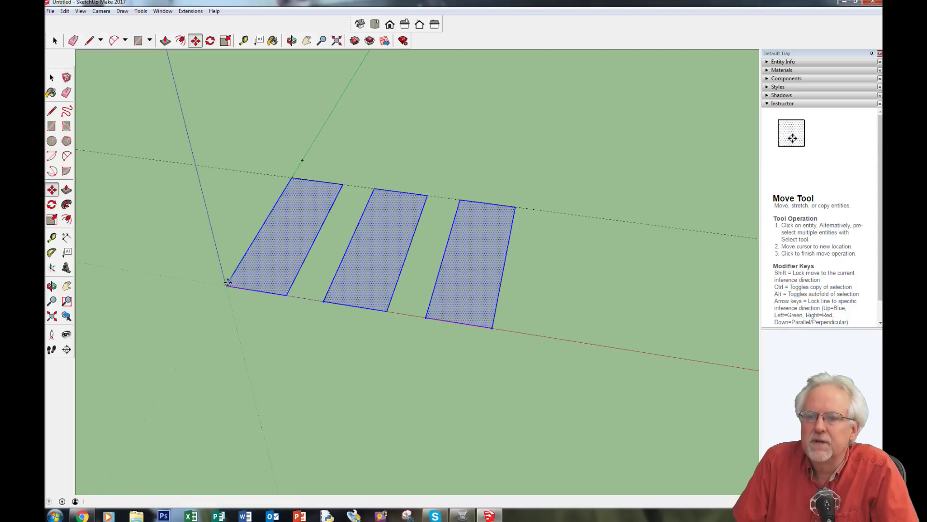
left_click(226, 285)
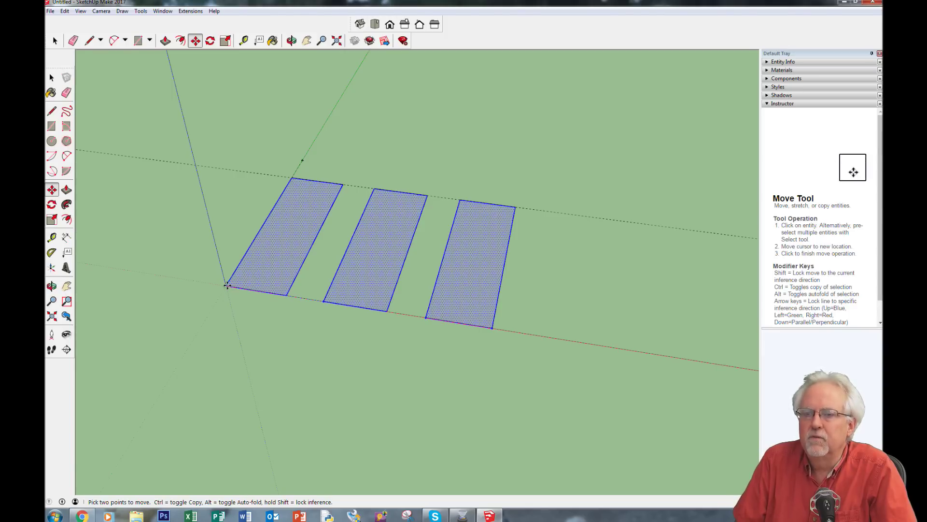
Copy the three selected rectangles with Move from the origin to the guide point on the green axis
left_click(227, 285)
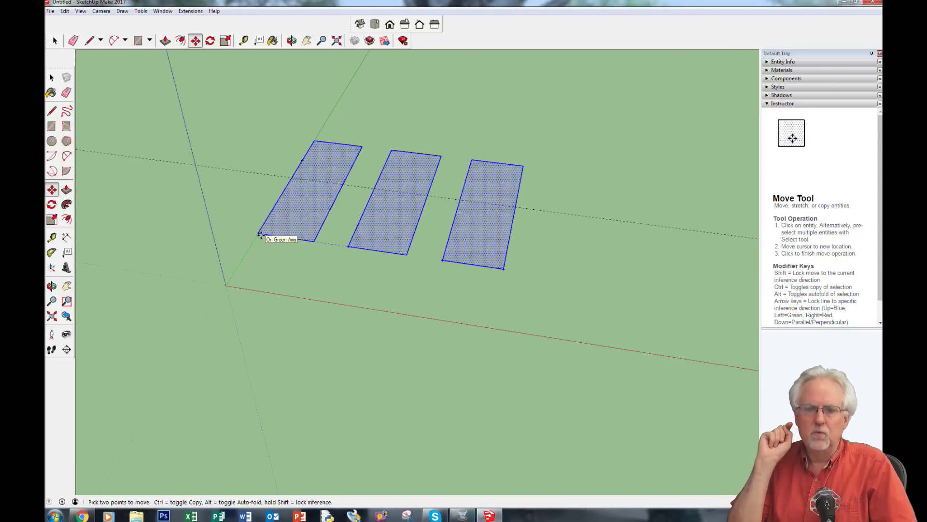
key("ctrl")
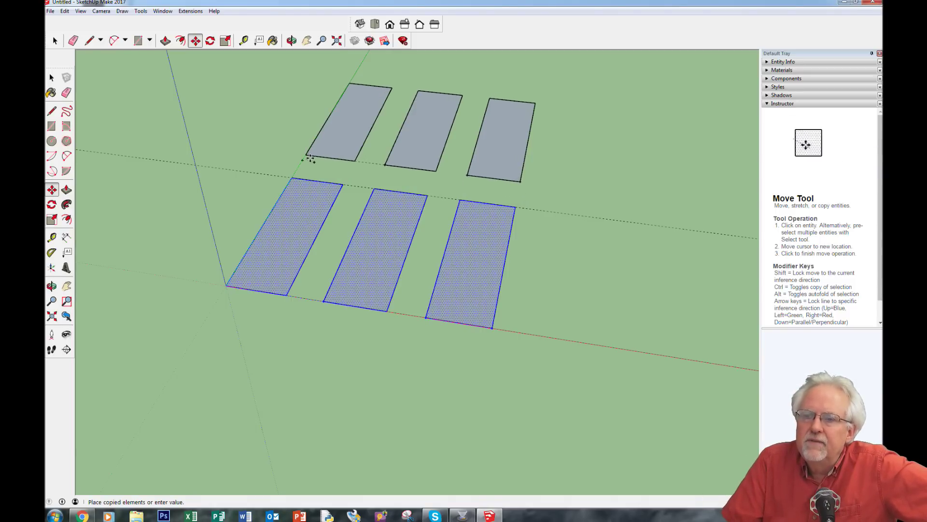
left_click(302, 160)
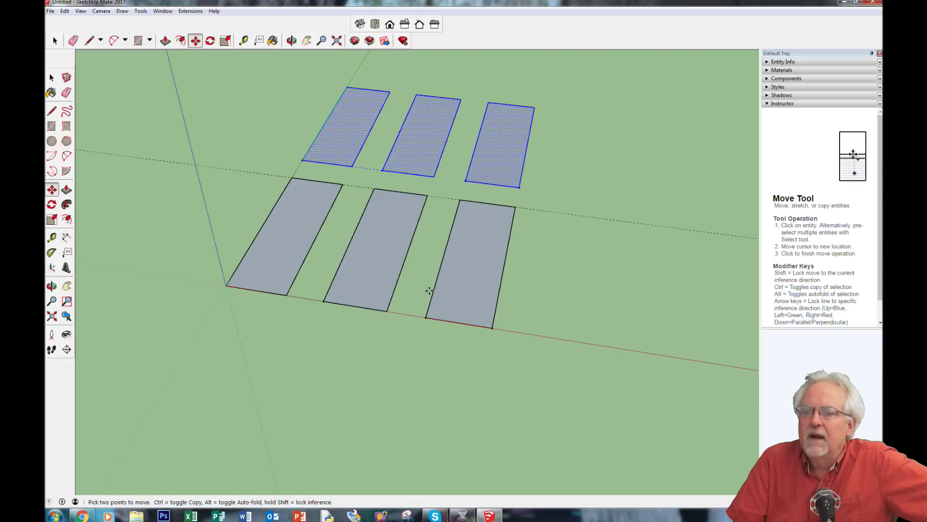
Place a Tape Measure guide point on the green axis a short distance beyond the far corner of the second row's first rectangle
scroll(556, 256, "down", 1)
scroll(556, 256, "down", 1)
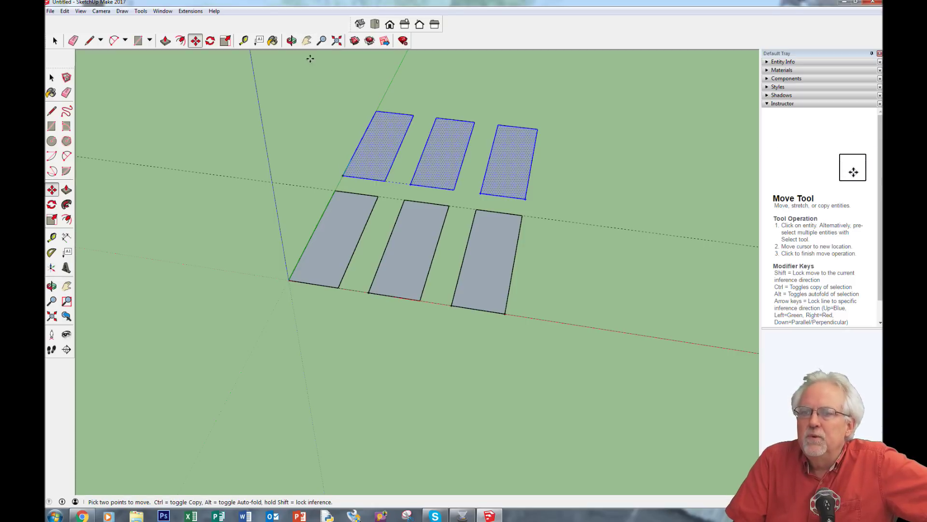
left_click(306, 40)
left_click_drag(332, 93, 267, 199)
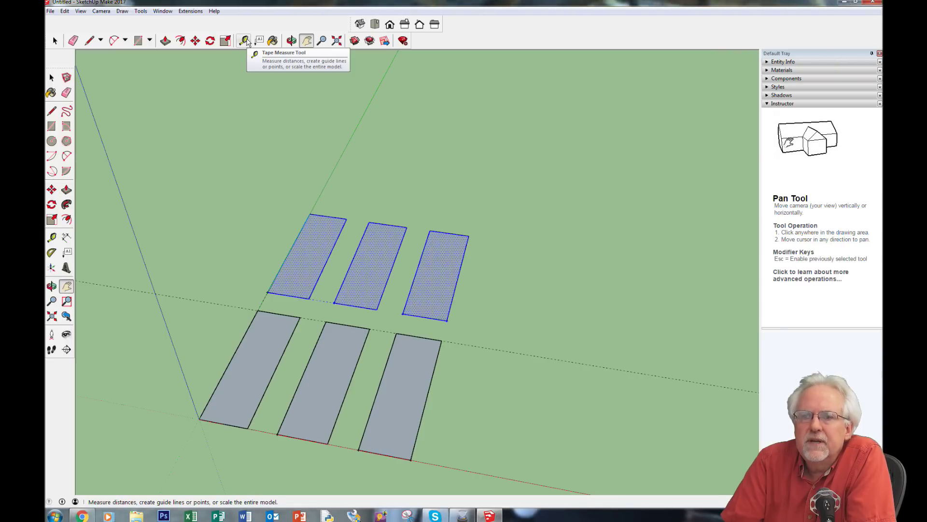
left_click(244, 42)
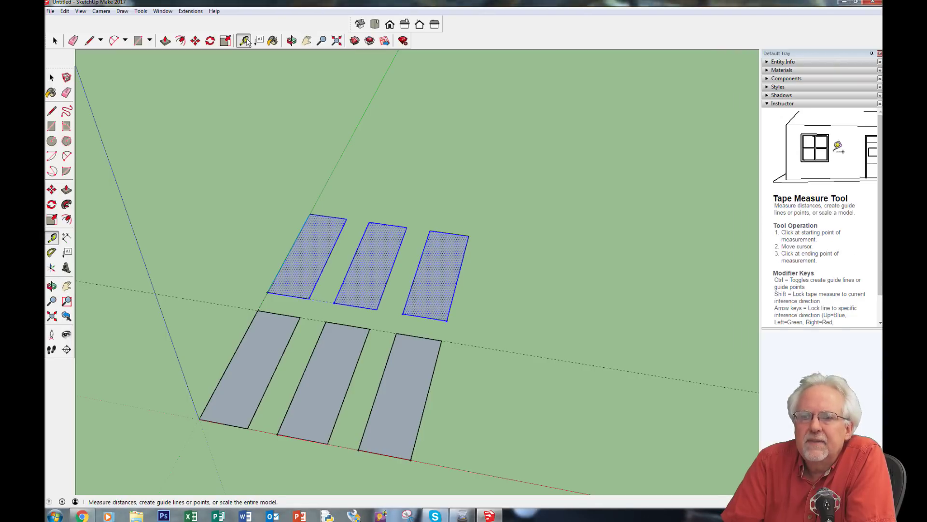
left_click(310, 213)
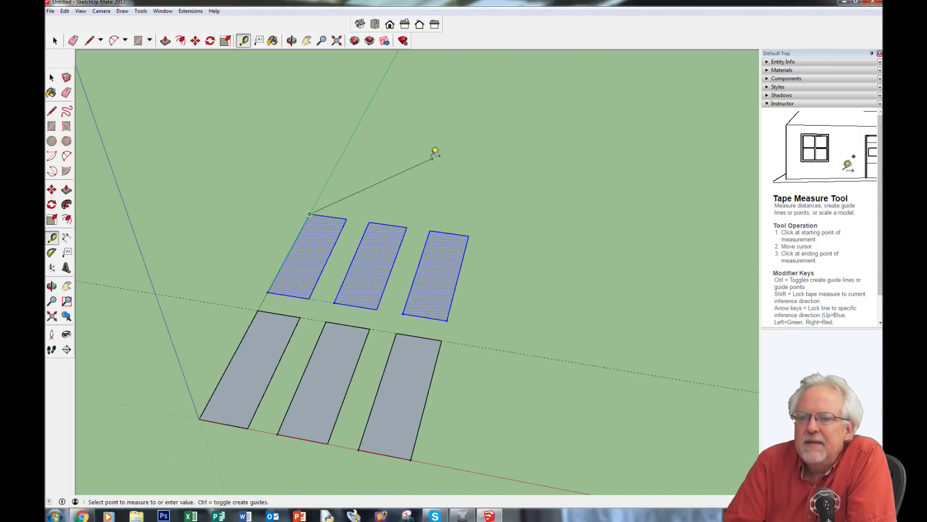
left_click(359, 121)
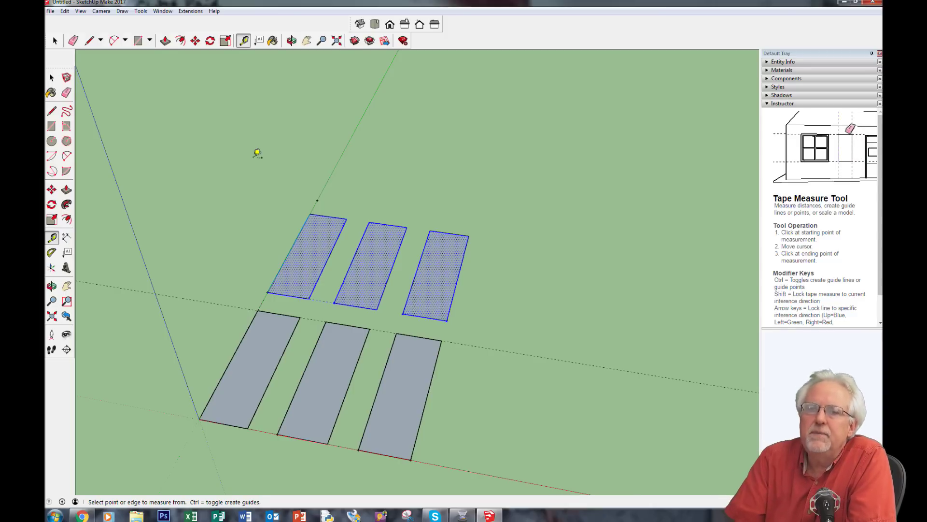
Select only the three rectangles of the first row with their edges, leaving out all edges of the second row
left_click(54, 41)
left_click(184, 305)
left_click_drag(115, 284, 492, 496)
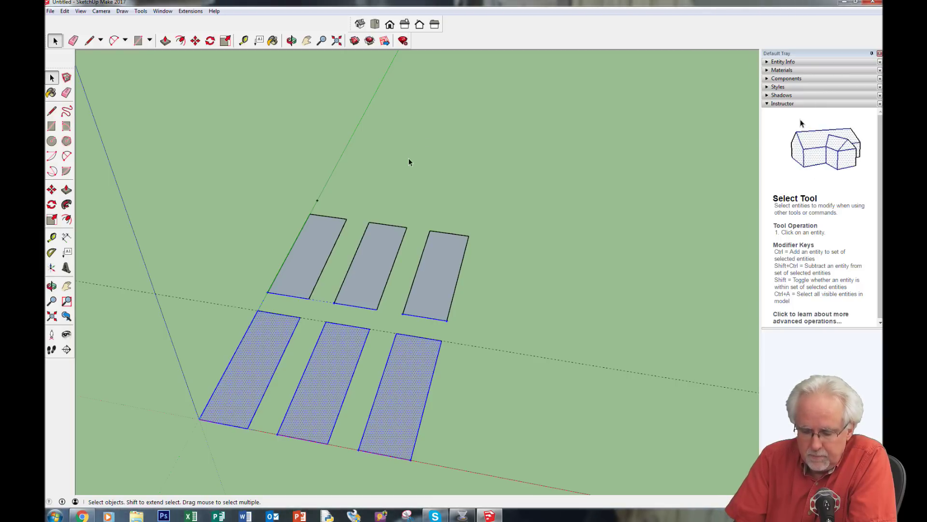
key("o")
left_click_drag(414, 176, 465, 389)
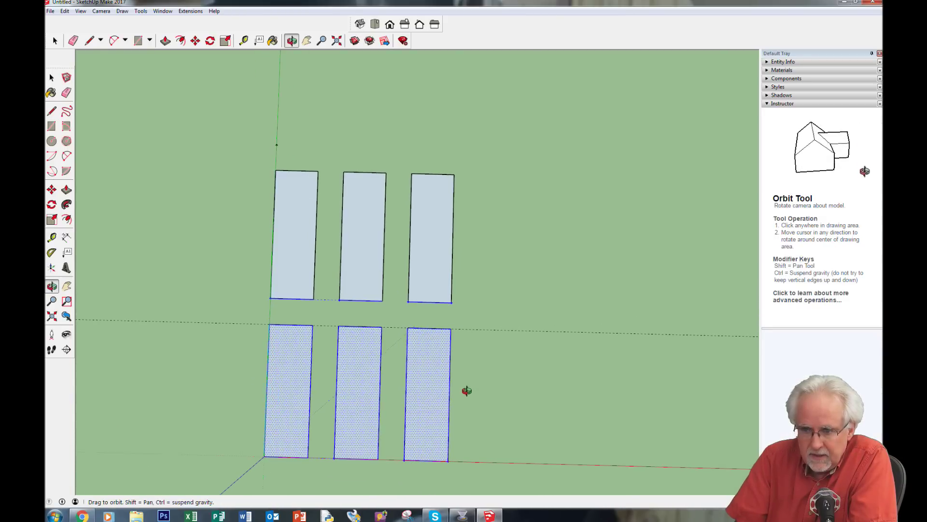
key("space")
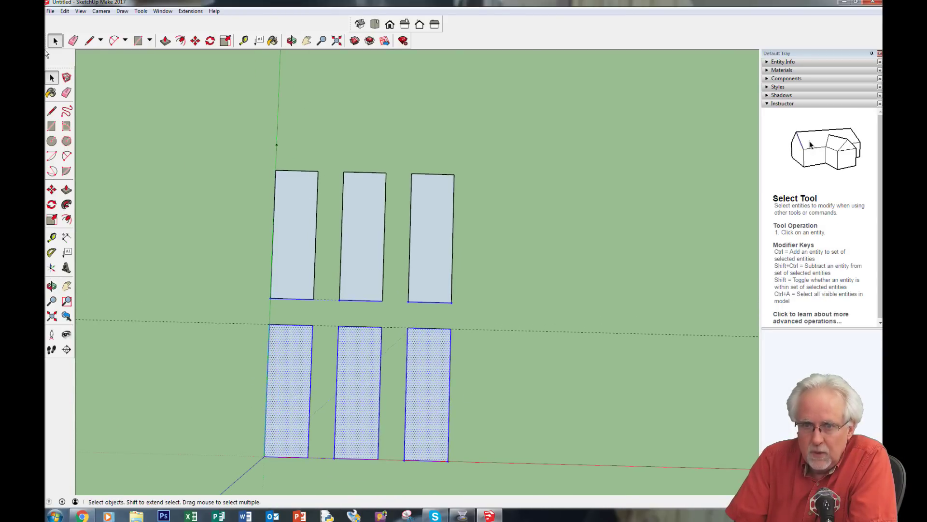
left_click(203, 302)
left_click_drag(202, 303, 485, 497)
left_click(236, 317)
left_click_drag(358, 412, 482, 480)
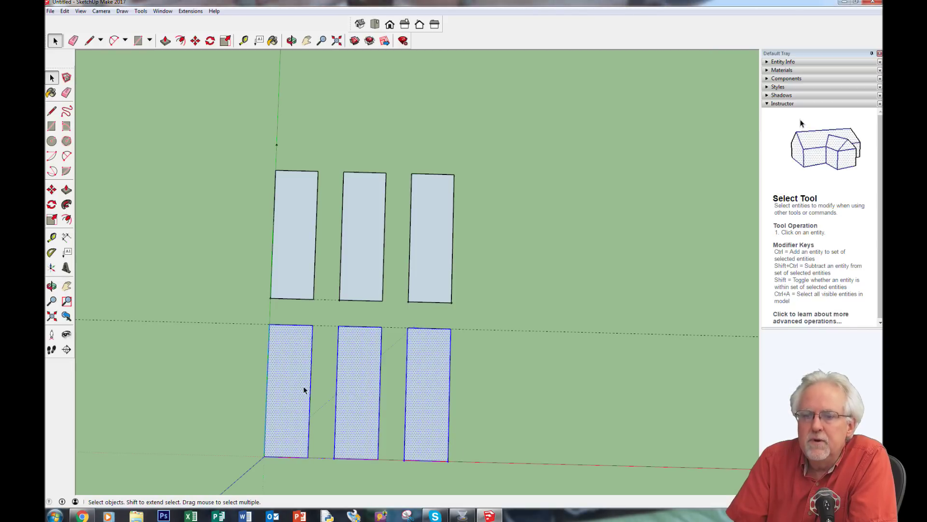
Copy the first row of rectangles with Move from the origin to the new guide point beyond the second row
left_click(195, 40)
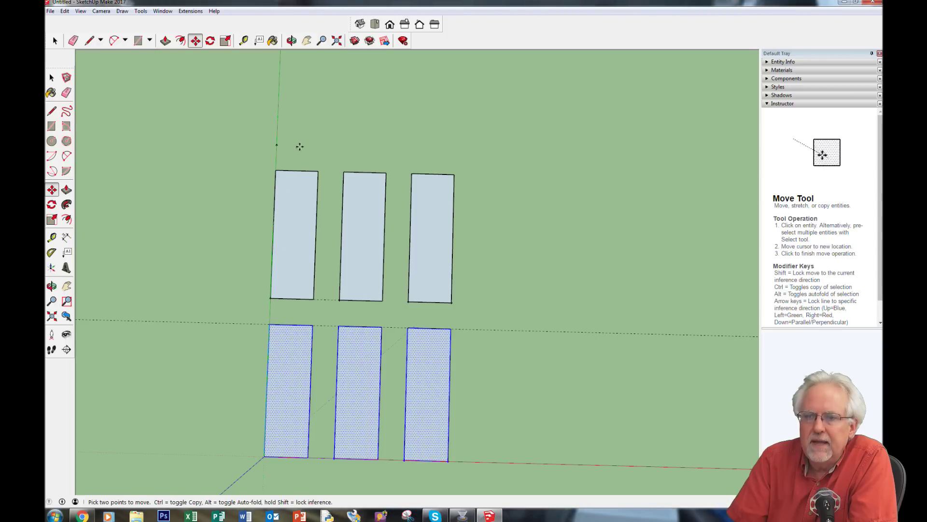
left_click(267, 454)
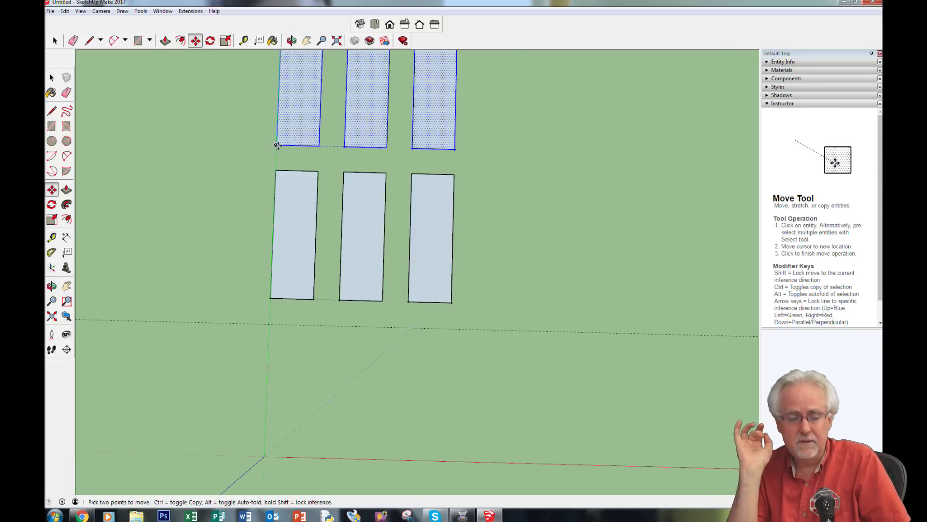
left_click(277, 145, "ctrl")
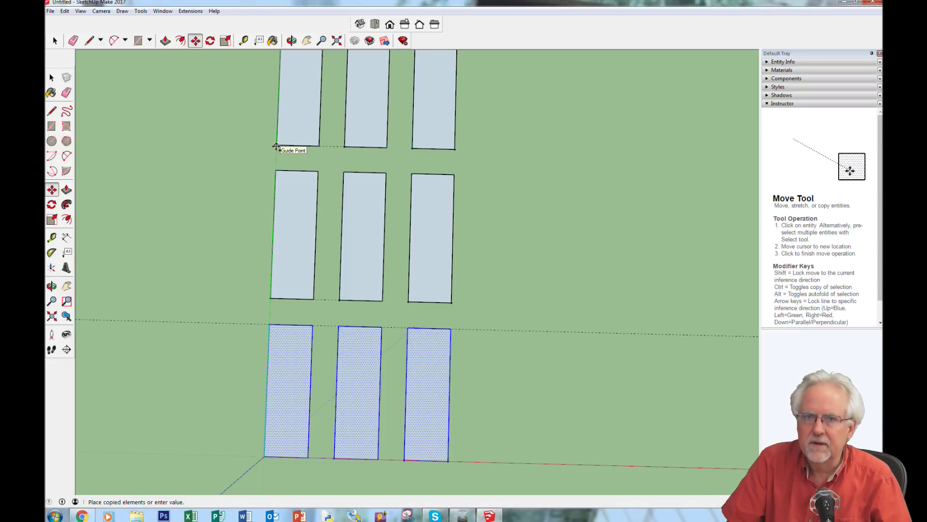
left_click(276, 146)
scroll(579, 275, "down", 2)
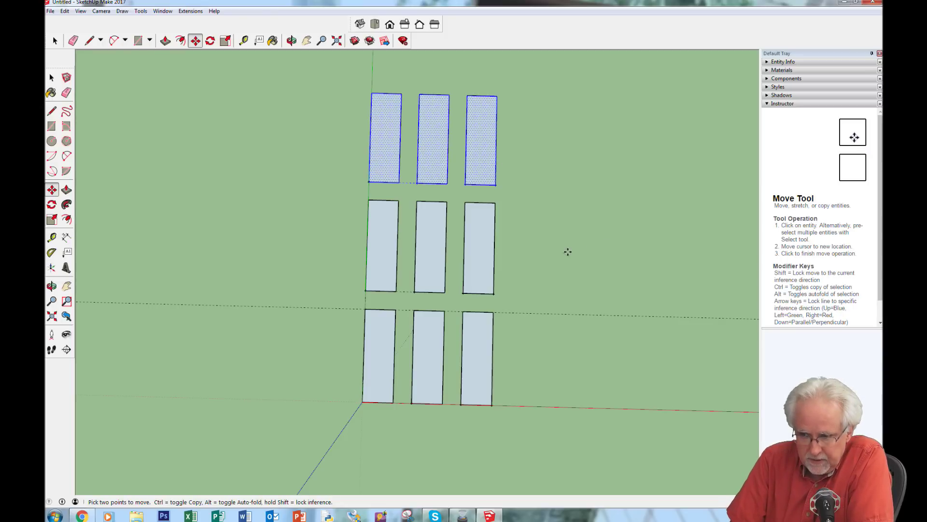
Delete the three copied rectangles in the row farthest from the origin
middle_click_drag(567, 251, 621, 120)
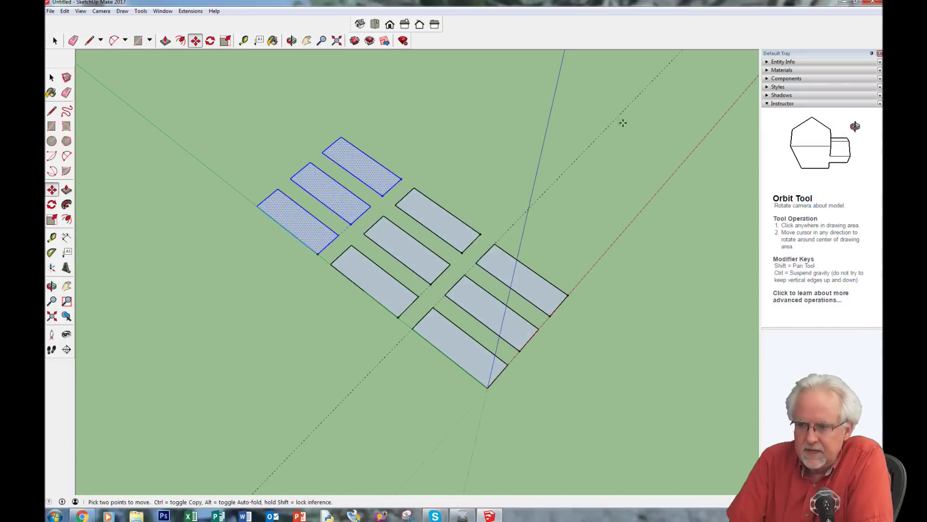
mouse_move(584, 348)
middle_mouse_down()
mouse_move(307, 366)
mouse_move(265, 209)
middle_mouse_up()
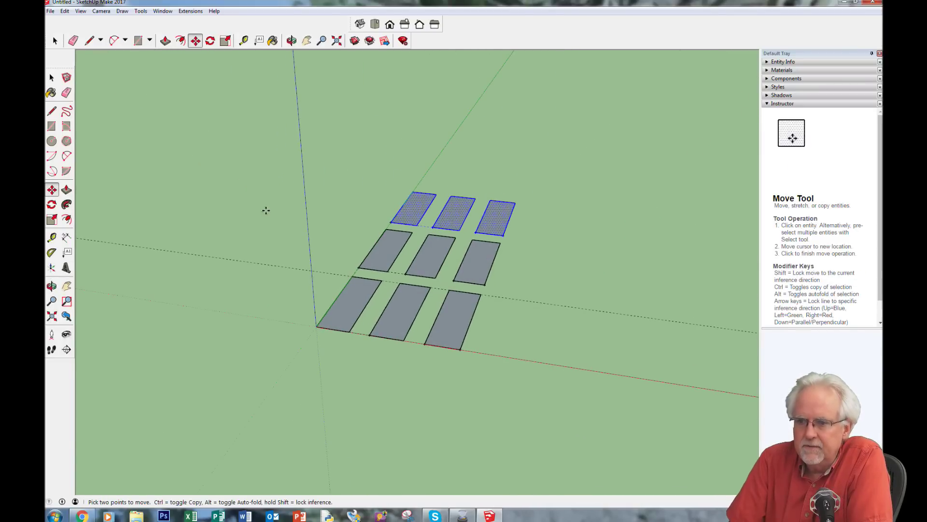
mouse_move(488, 414)
middle_mouse_down()
mouse_move(378, 395)
mouse_move(368, 358)
mouse_move(373, 397)
middle_mouse_up()
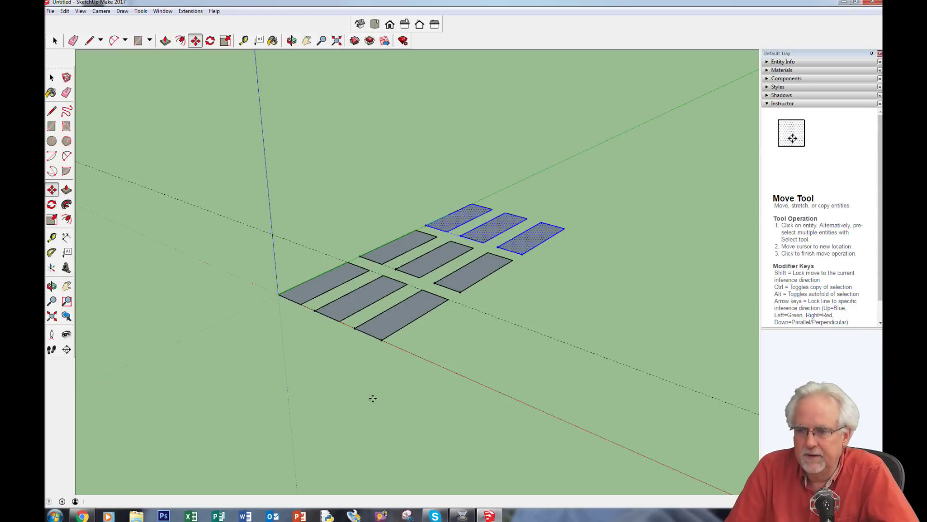
middle_click_drag(217, 234, 399, 414)
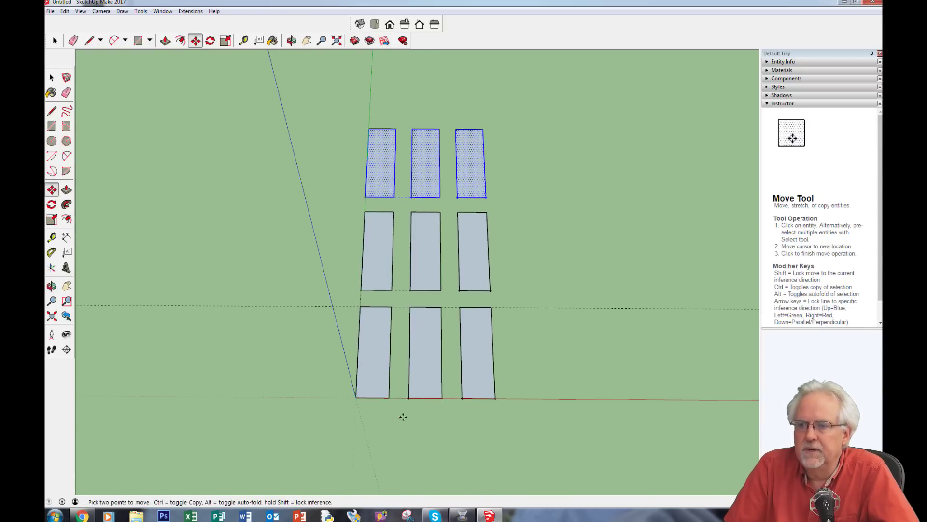
left_click(321, 137)
left_click(246, 114)
key("Delete")
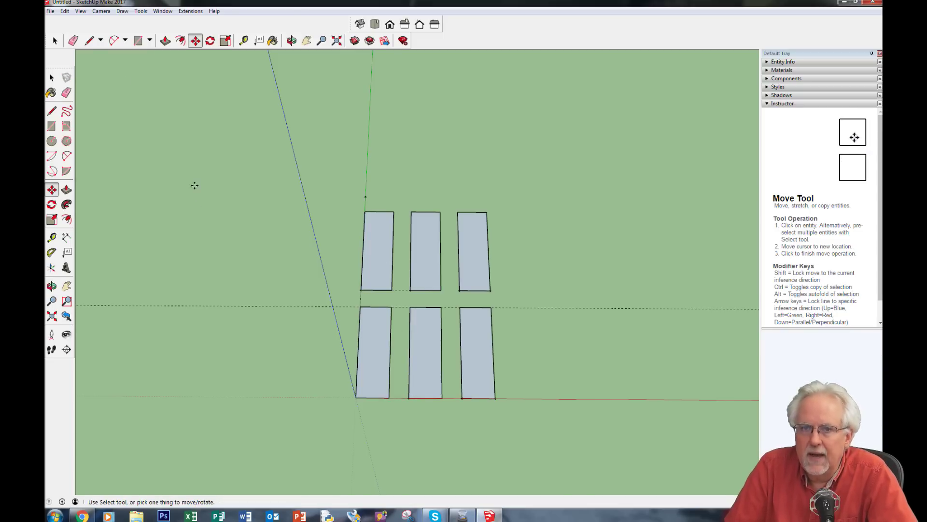
Select the three rectangles of the row nearest the origin without the second row's edges
key("space")
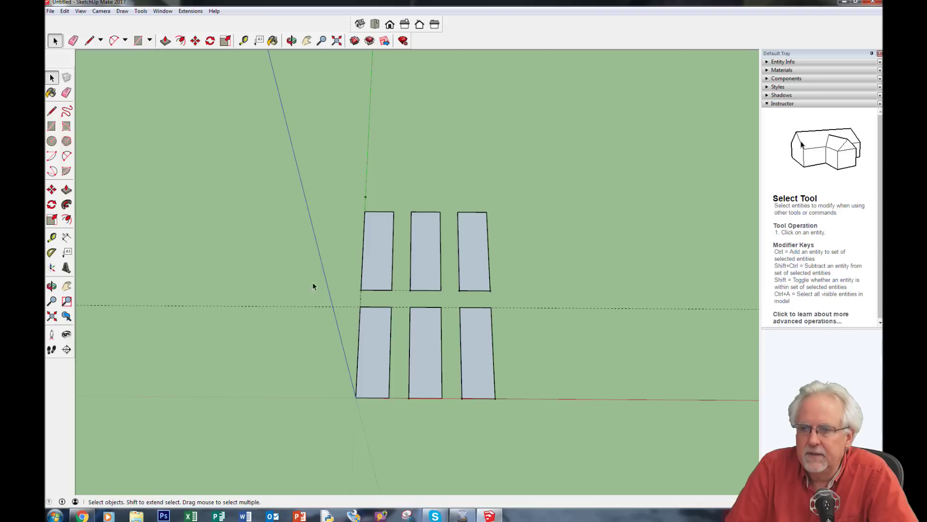
left_click_drag(303, 284, 427, 335)
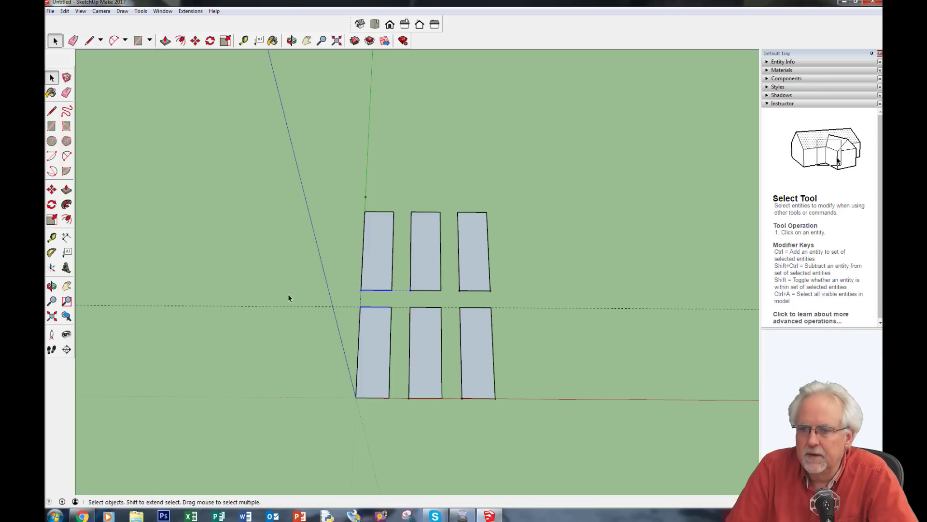
left_click_drag(292, 295, 517, 419)
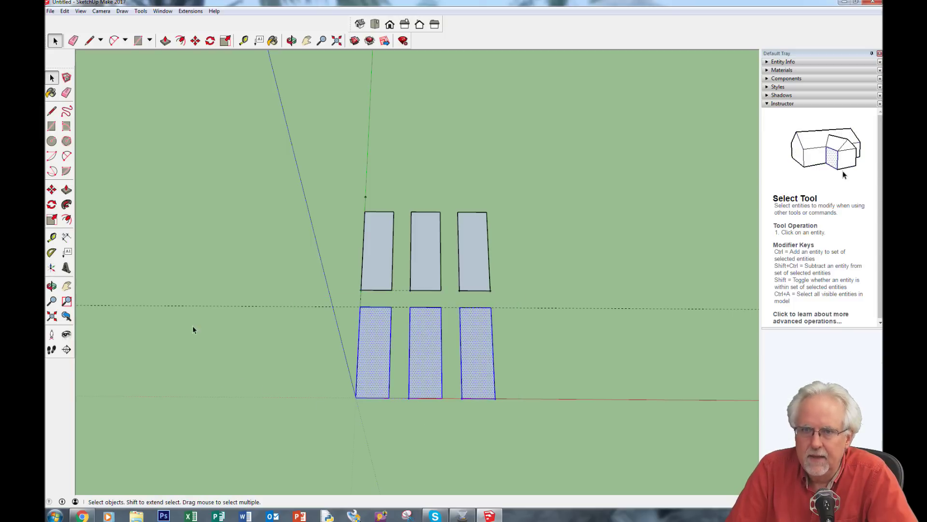
Move the selected row by its third rectangle's outer near corner onto the guide point, then shift it until its first rectangle's near corner sits there
left_click(195, 41)
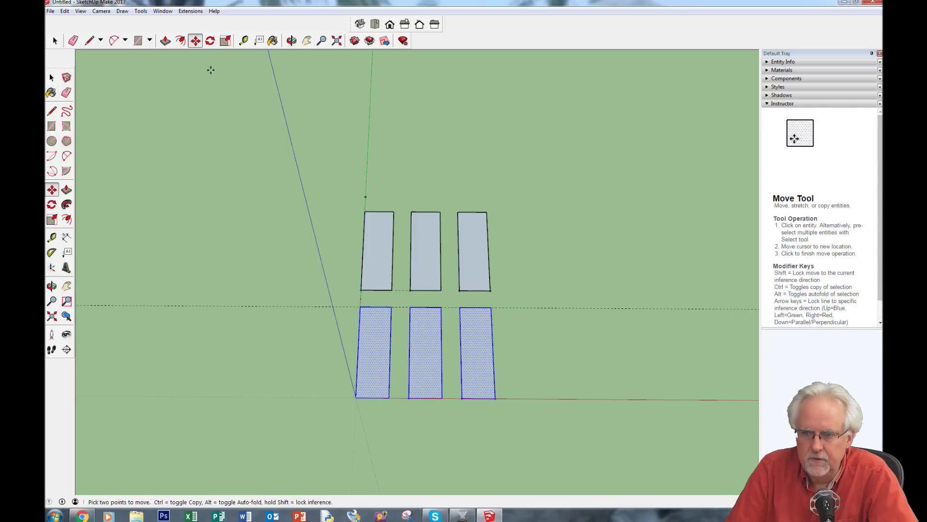
left_click(495, 399)
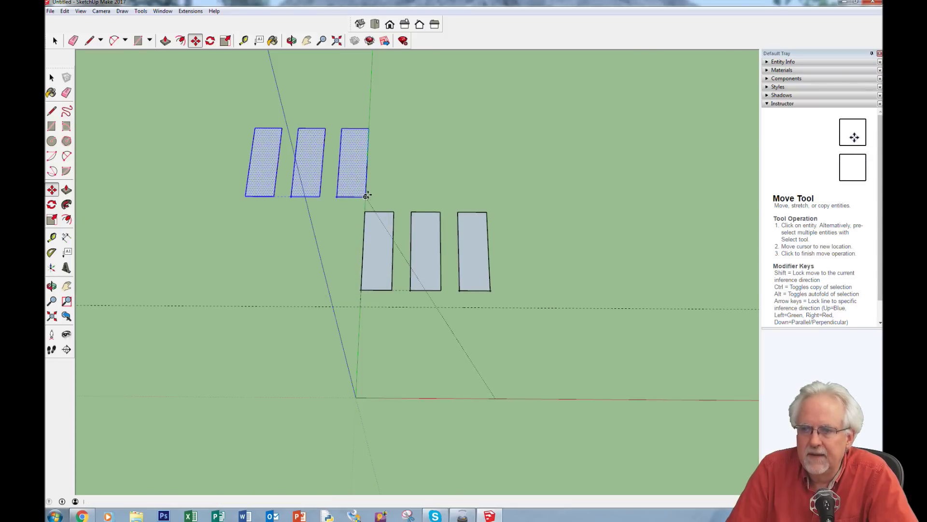
left_click(366, 196)
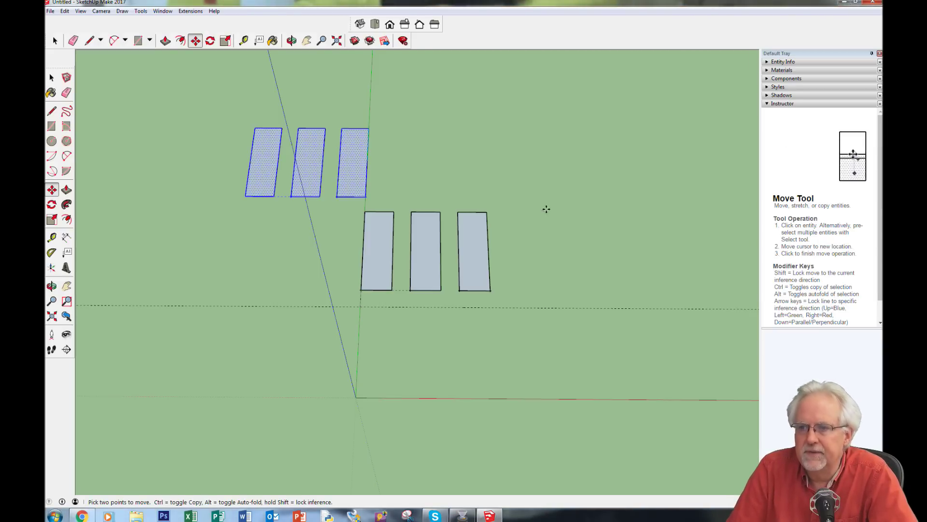
left_click(245, 197)
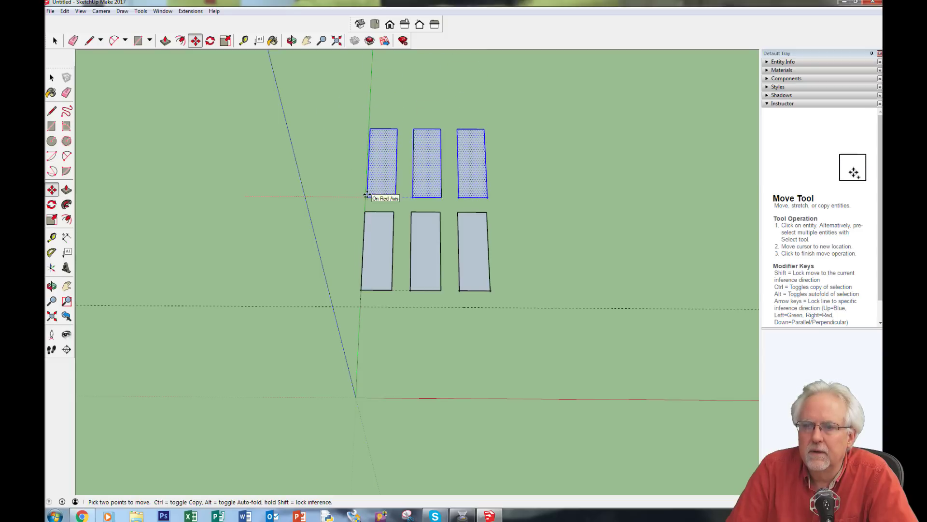
left_click(365, 196)
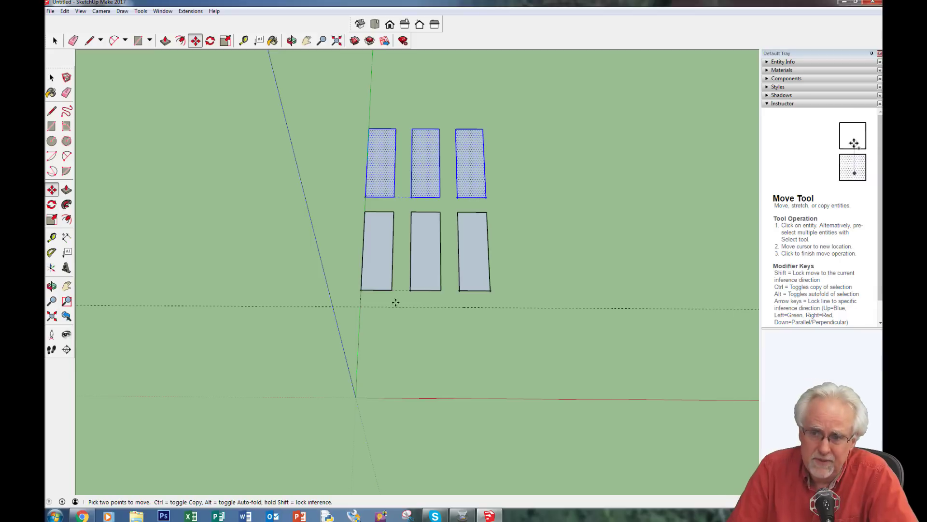
Copy the moved row from the guide point back to the origin
left_click(364, 197)
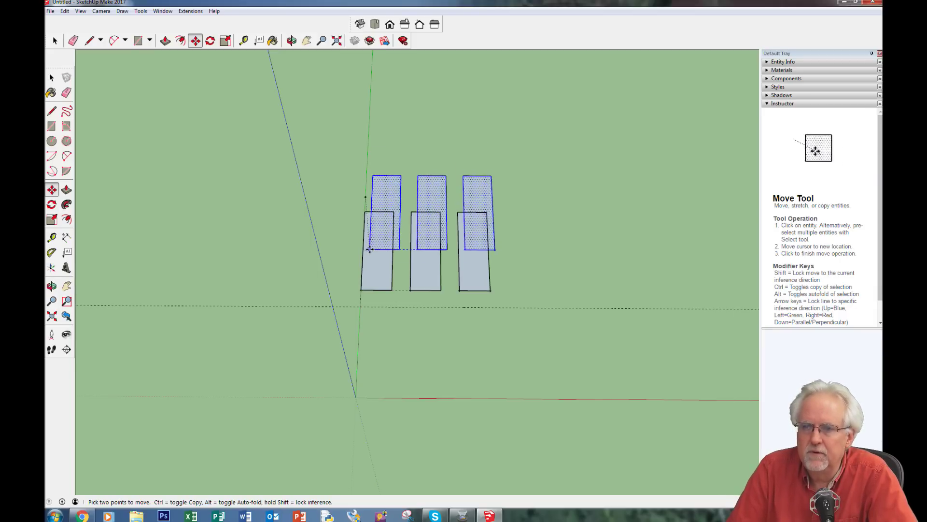
key("ctrl")
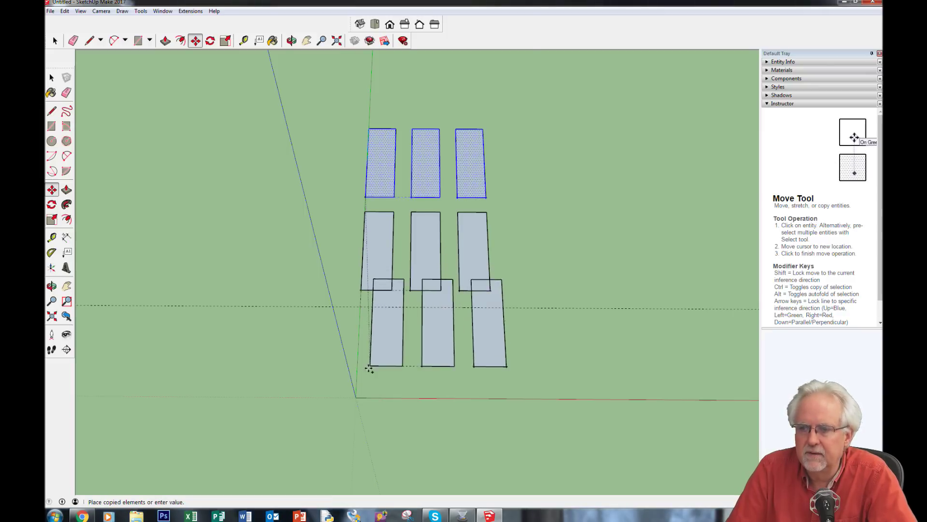
left_click(356, 397)
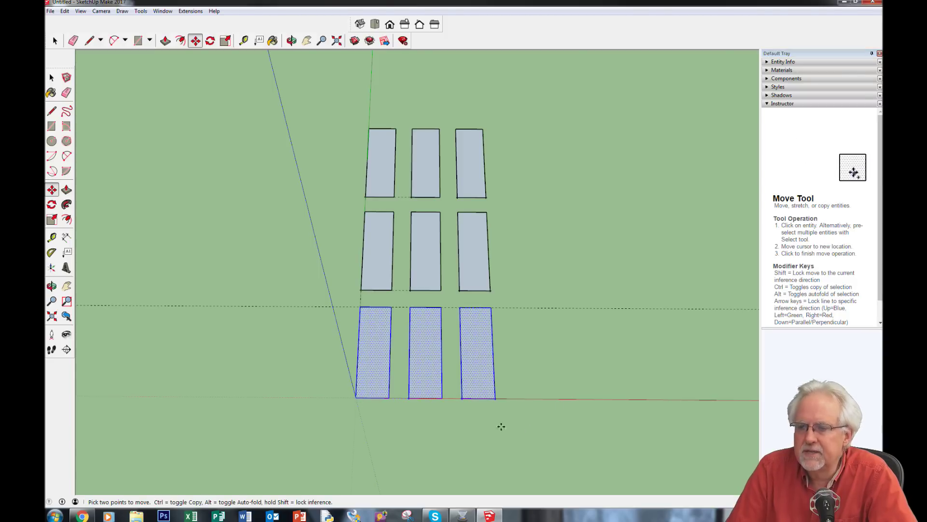
Try moving the origin row by its middle rectangle's near corner to the far corner of the farthest row's first rectangle, and undo the move
left_click(442, 397)
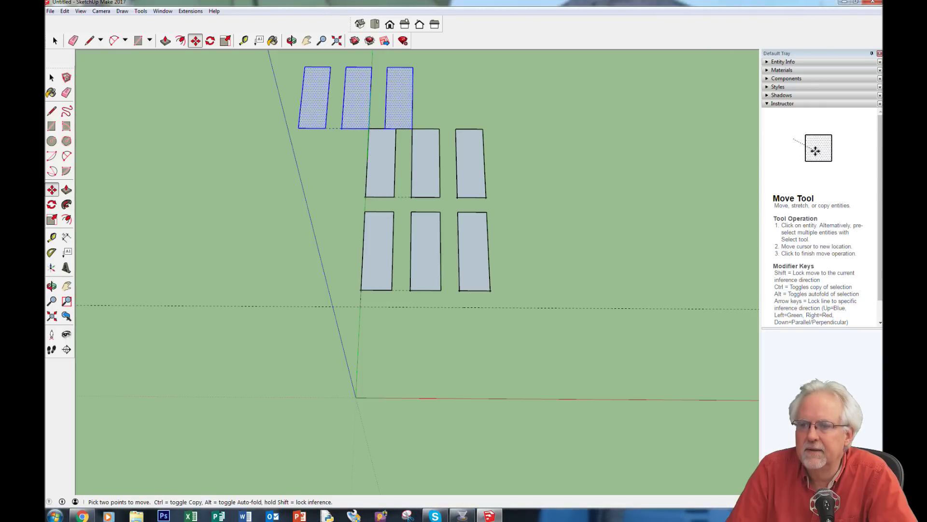
left_click(64, 11)
left_click(78, 20)
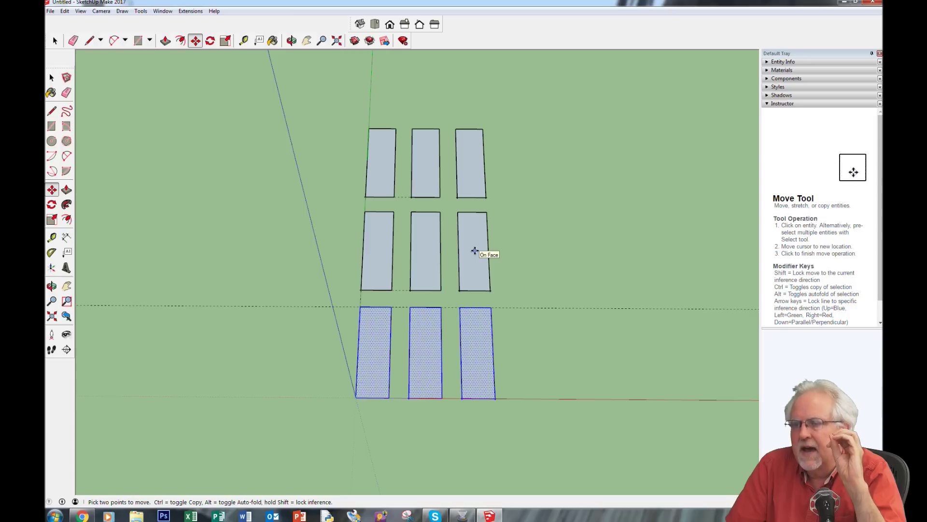
key("space")
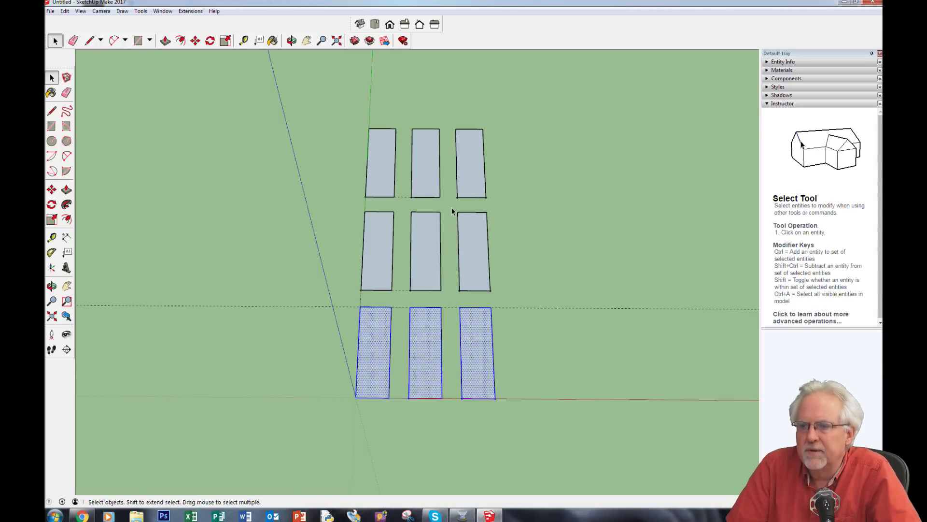
left_click_drag(510, 303, 509, 303)
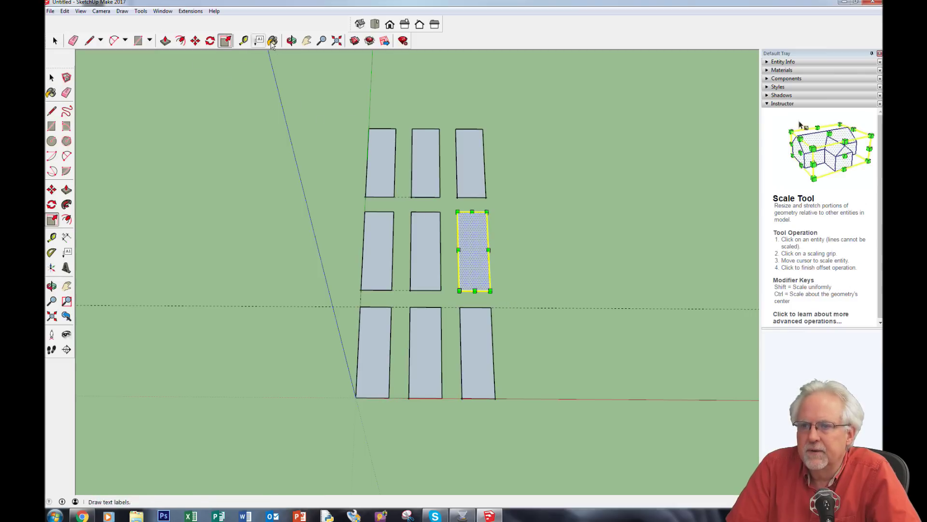
left_click(195, 41)
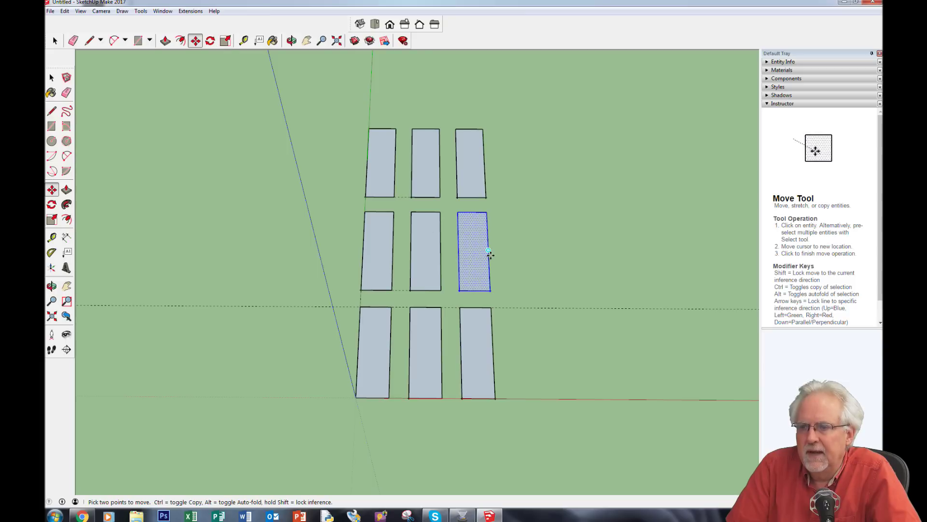
left_click(489, 252)
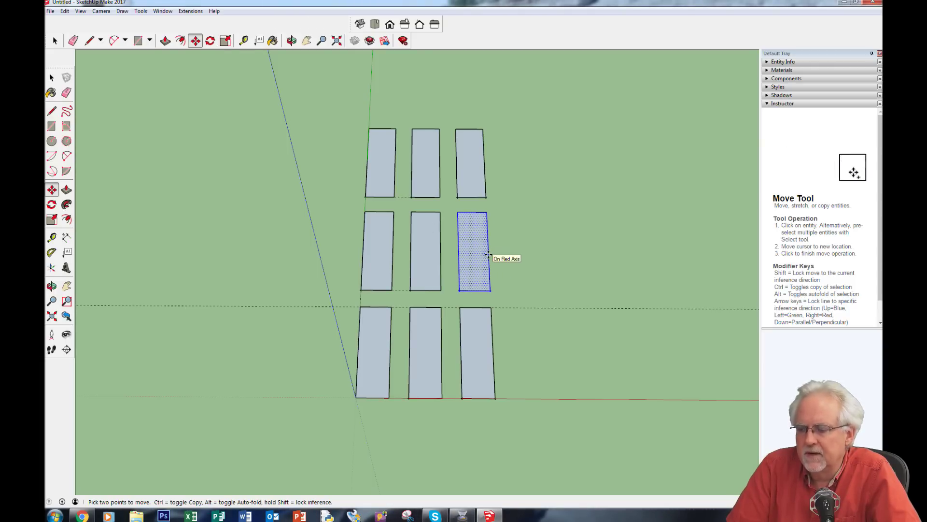
left_click(488, 255)
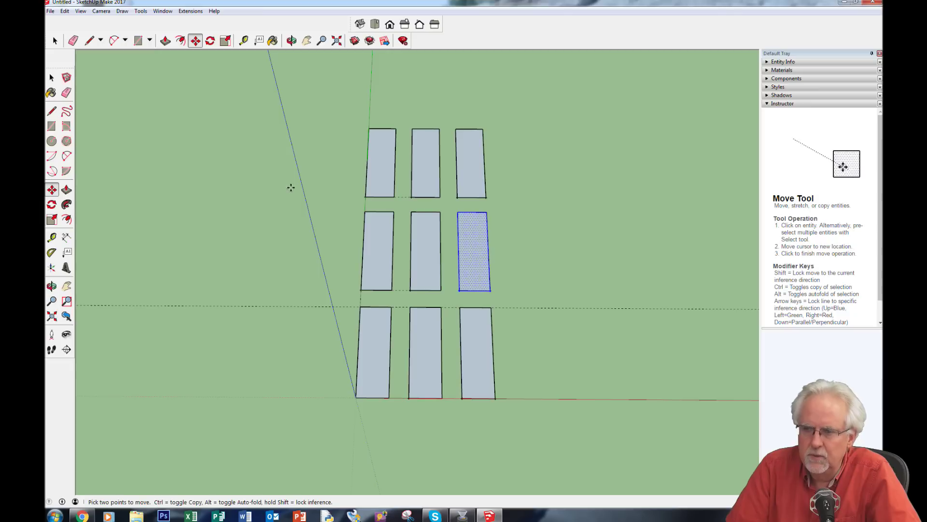
key("space")
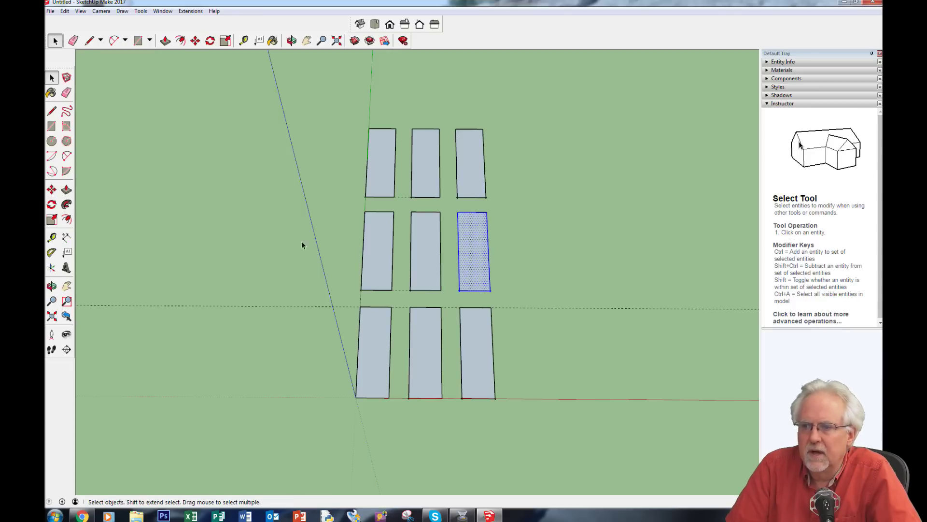
left_click(308, 247)
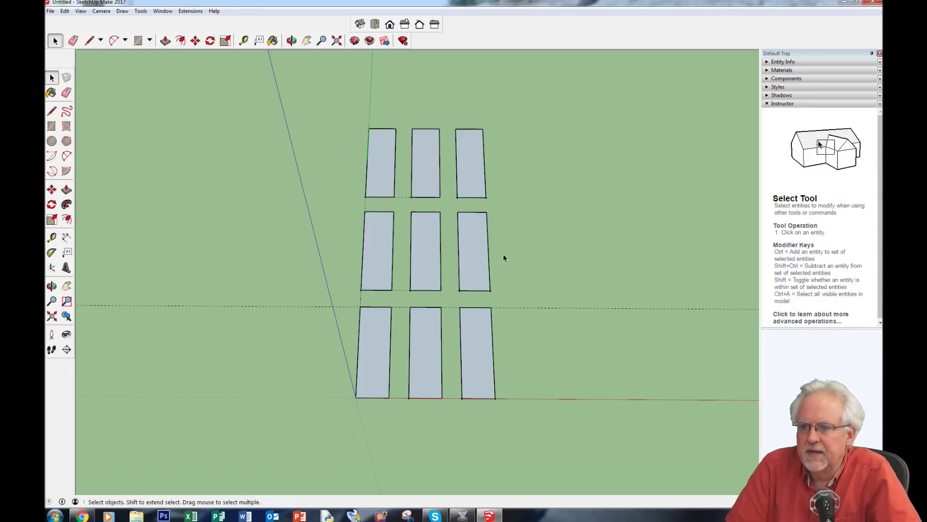
Select the outer edge of the middle row's third rectangle and try stretching the rectangle outward along the red axis, cancelling the move
left_click(489, 252)
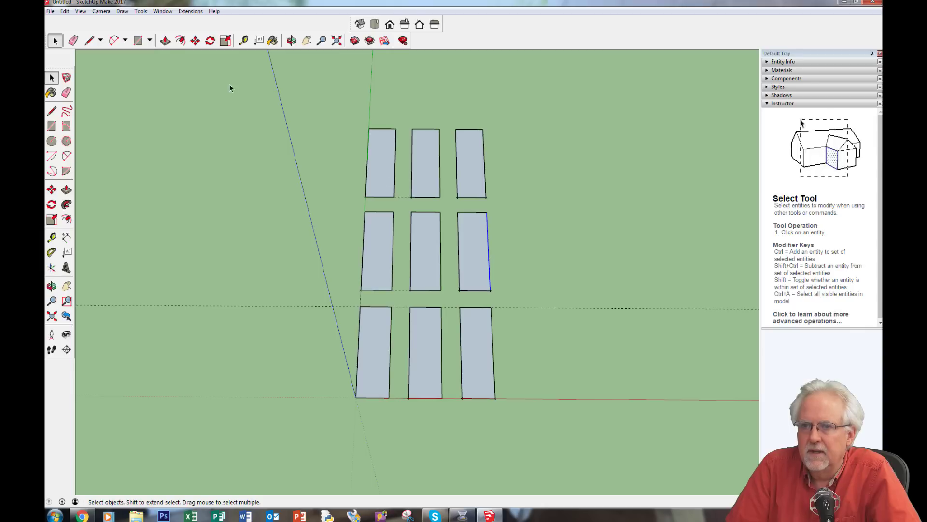
left_click(195, 40)
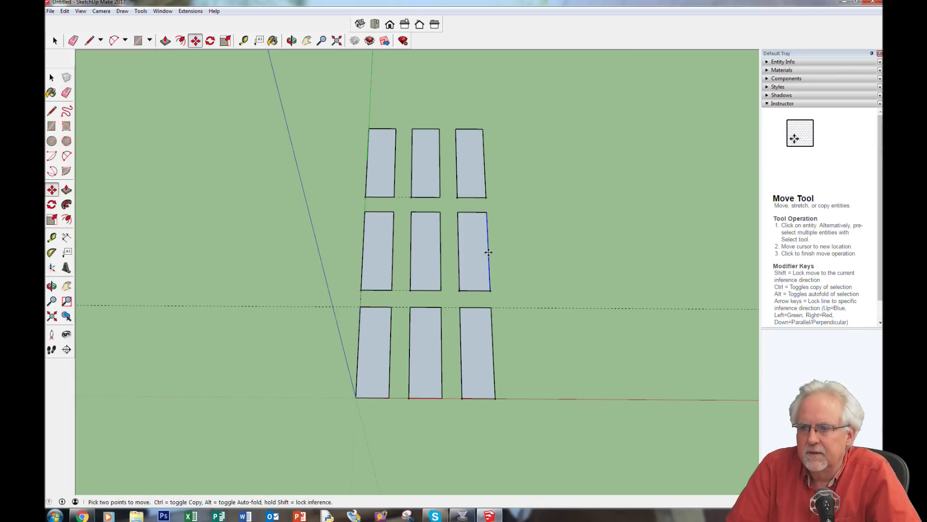
left_click(488, 252)
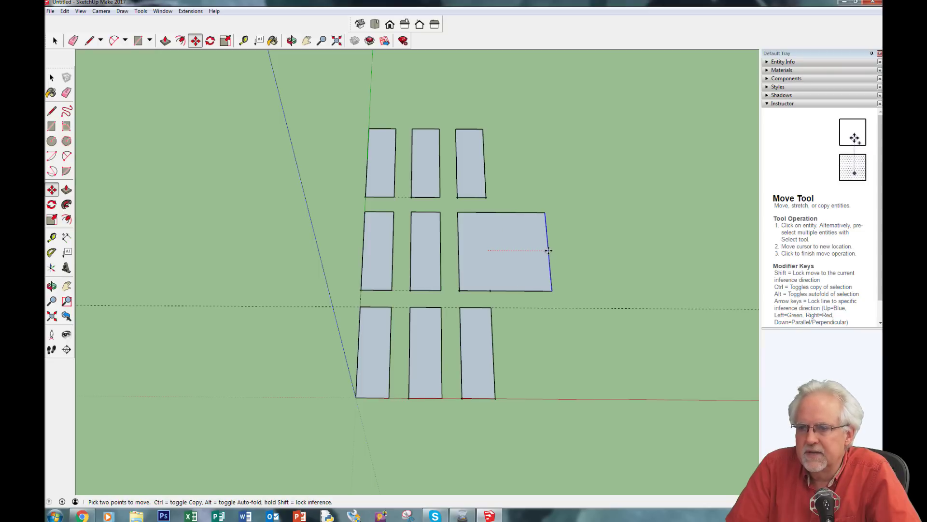
key("Escape")
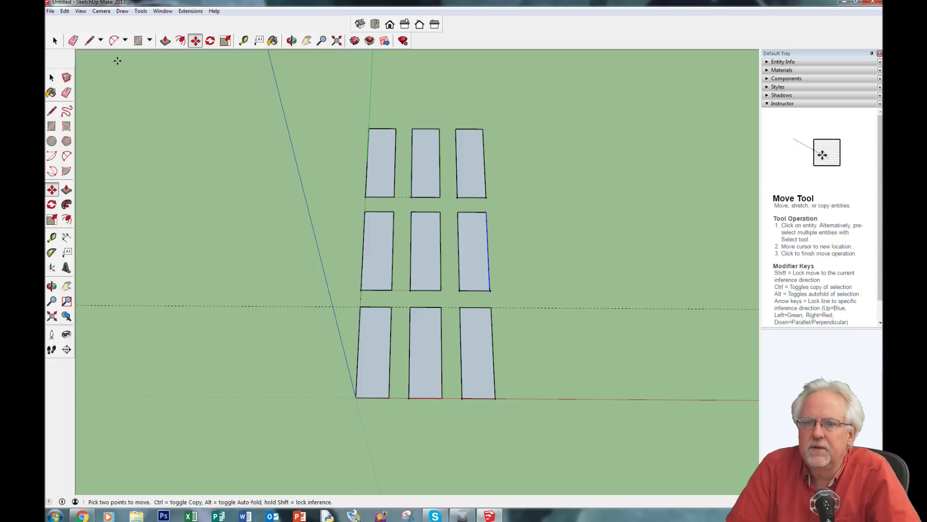
Place a guide point along the red axis from the third rectangle's inner near corner, beyond its outer near corner
left_click(243, 42)
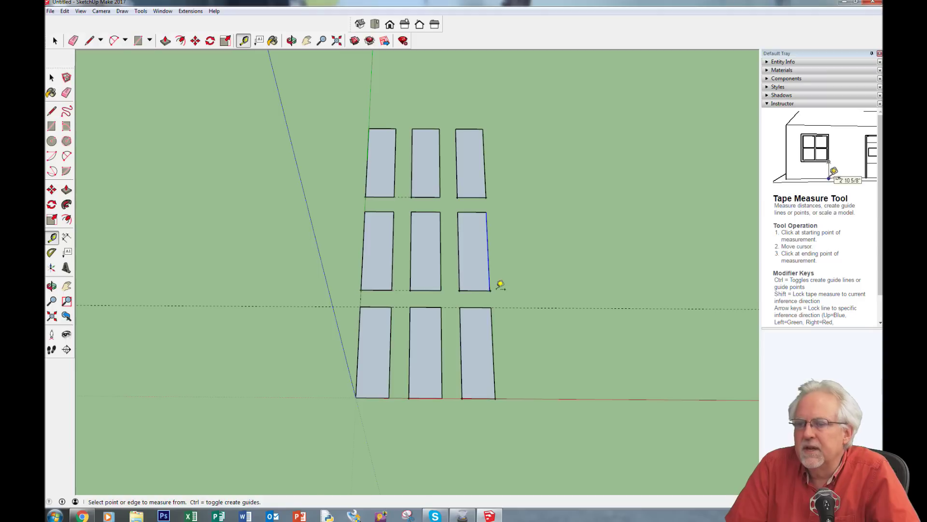
left_click(460, 291)
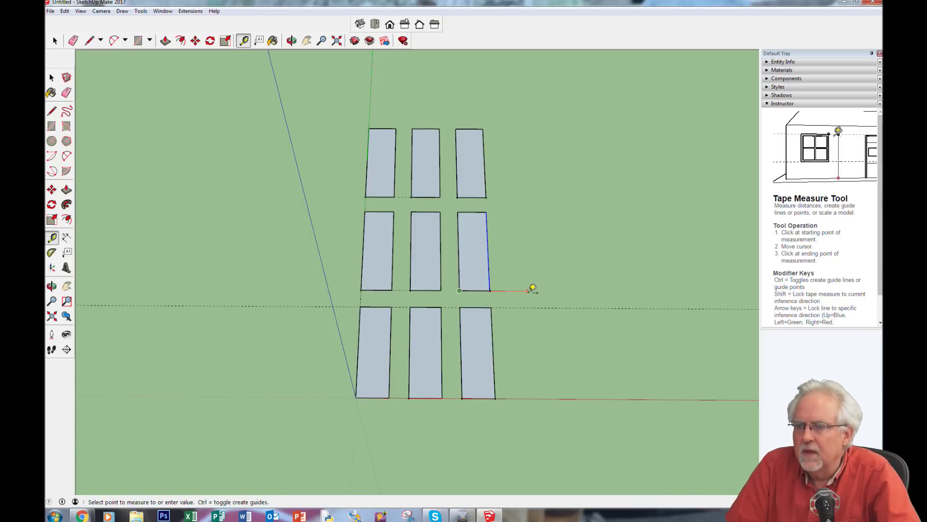
left_click(545, 290)
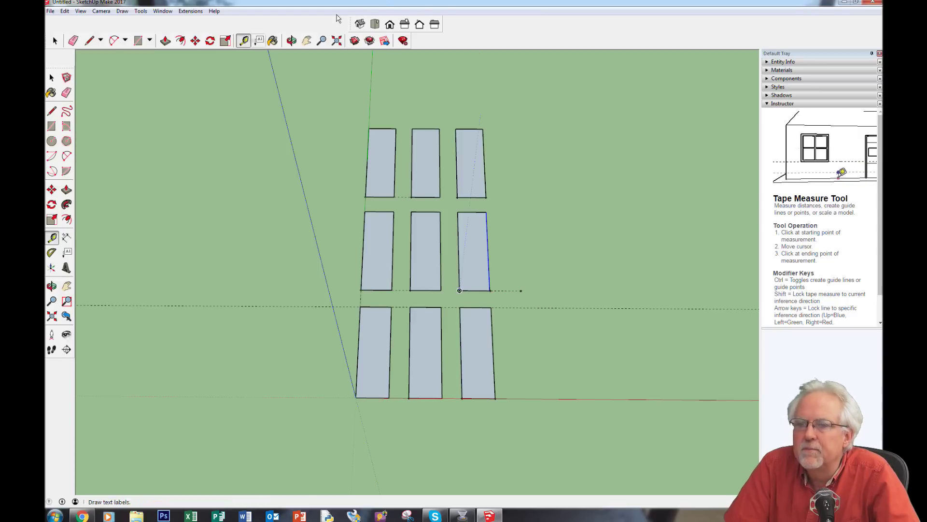
Widen the middle row's third rectangle by moving its outer edge along the red axis onto the guide point
left_click(55, 42)
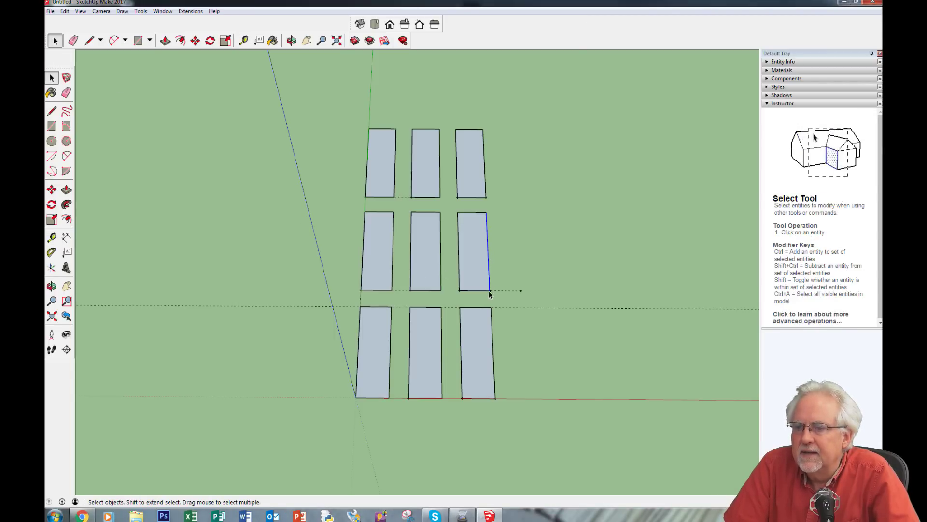
left_click(195, 41)
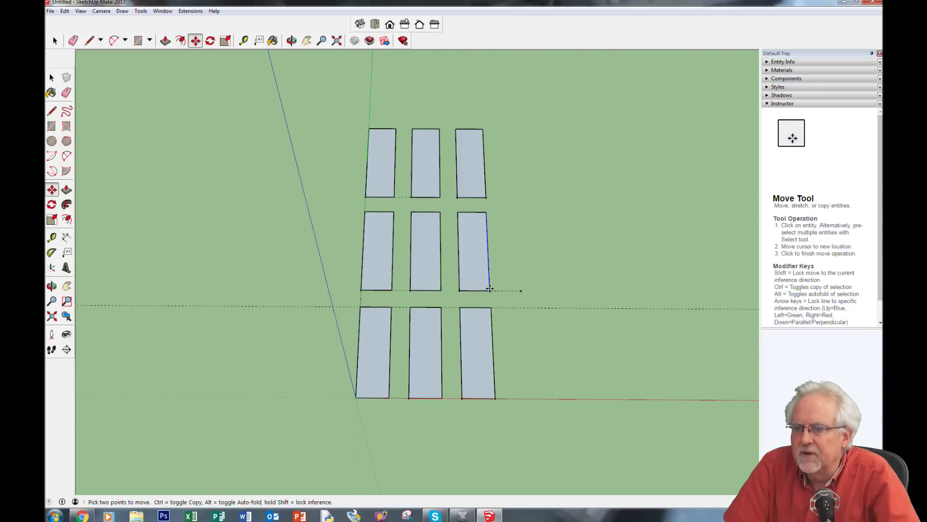
left_click(489, 280)
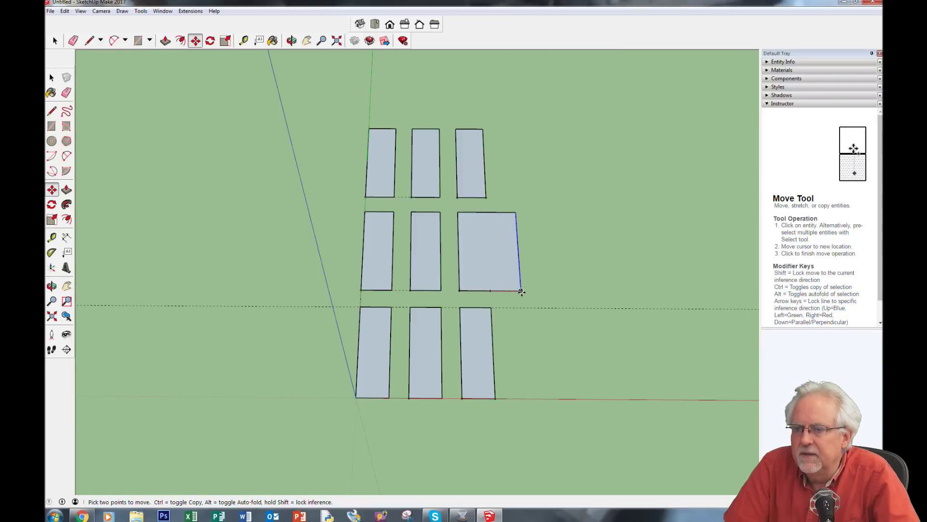
left_click(521, 291)
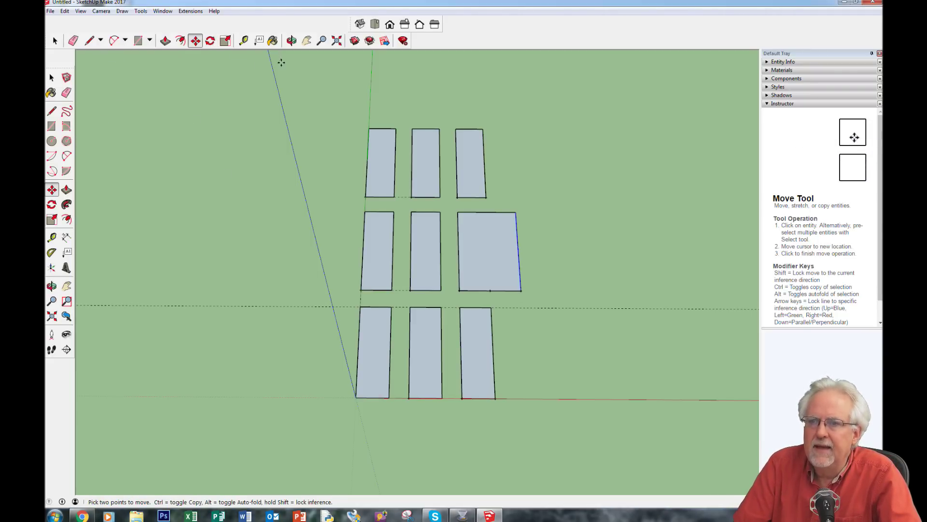
Stretch the widened rectangle farther outward by moving its outer edge along the red axis past the guide point
left_click(292, 41)
left_click_drag(544, 334, 543, 390)
left_click_drag(532, 337, 518, 369)
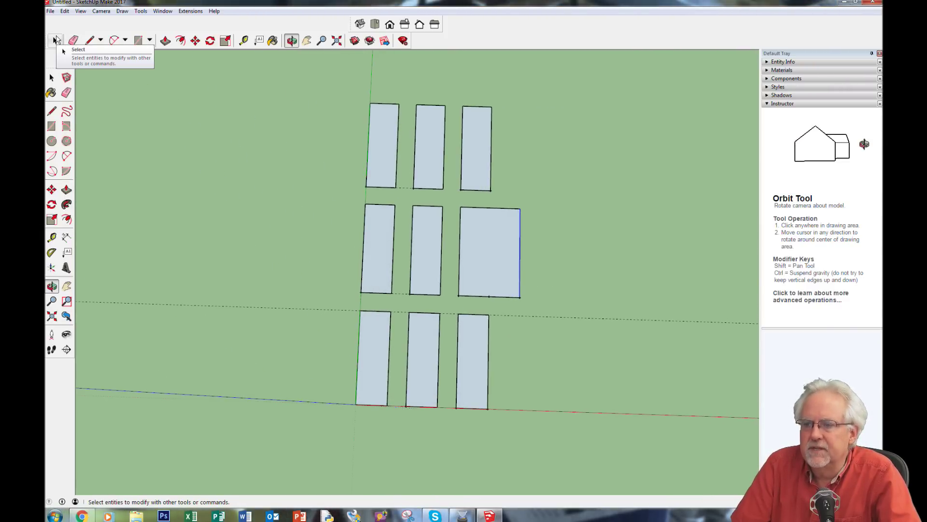
left_click(195, 41)
left_click(520, 254)
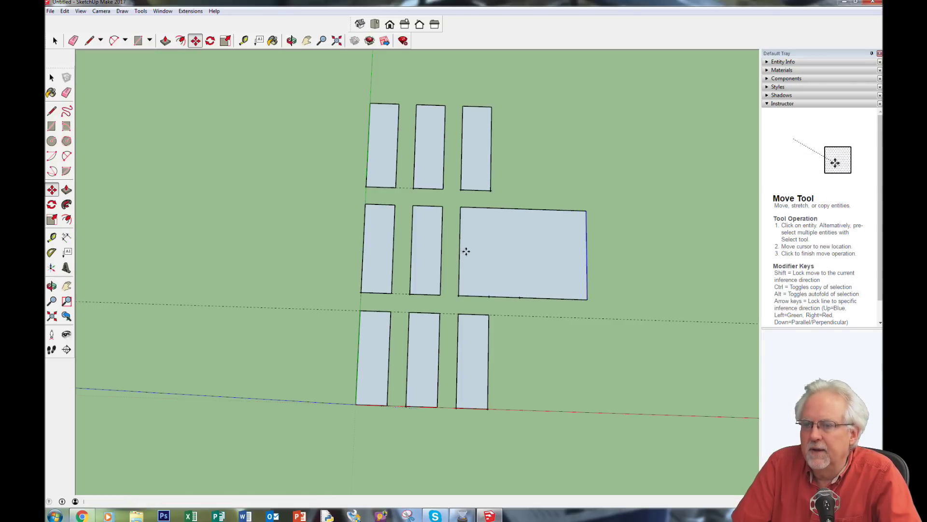
key("space")
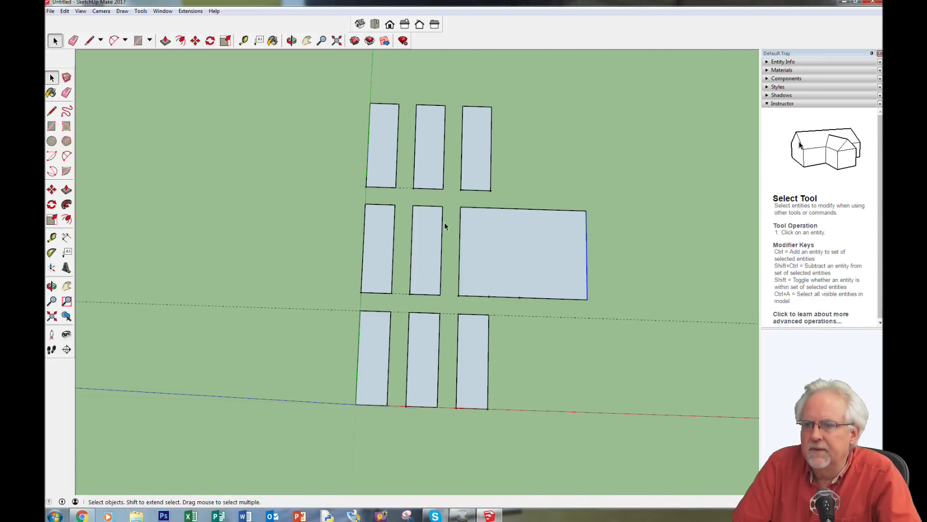
Move the stretched rectangle's inner edge outward along the red axis to line up with the guide point
left_click(202, 40)
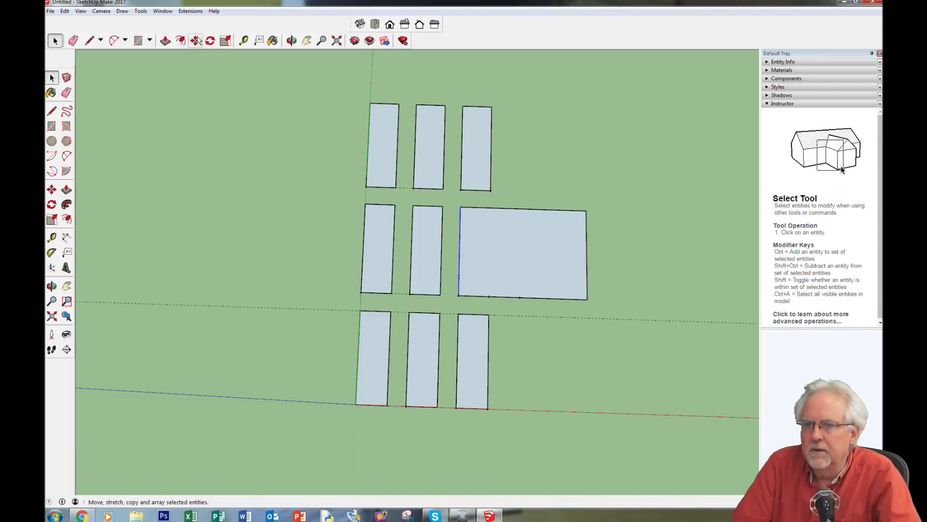
left_click(460, 251)
left_click(520, 254)
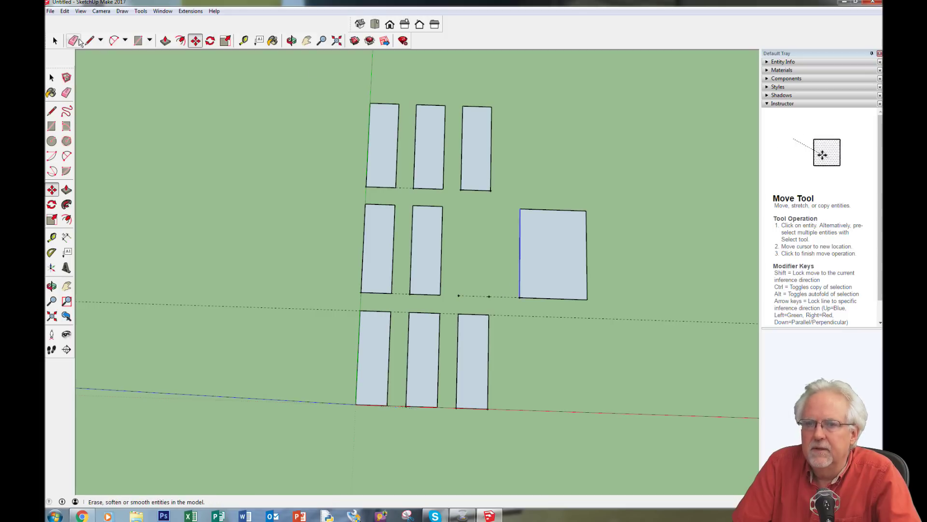
Shorten the stretched rectangle by moving its near edge inward along the green axis
left_click(54, 41)
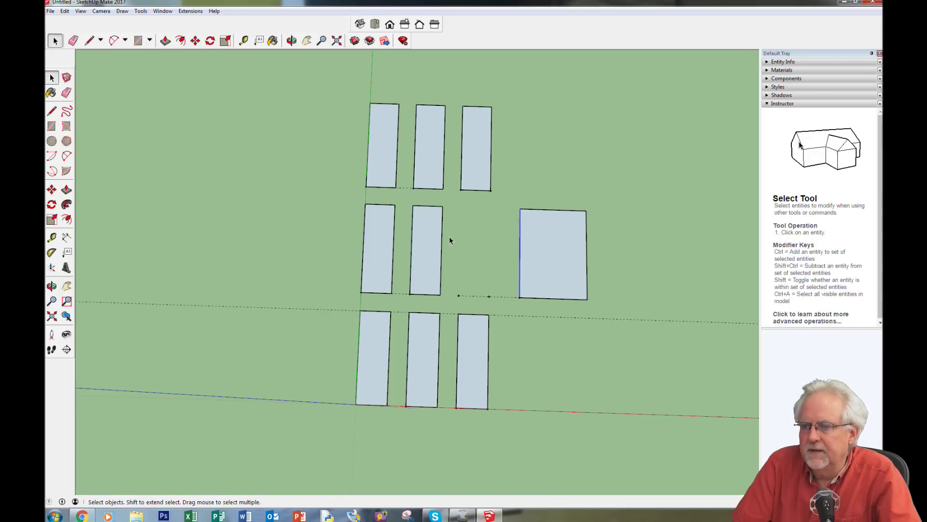
left_click(550, 296)
left_click(556, 299)
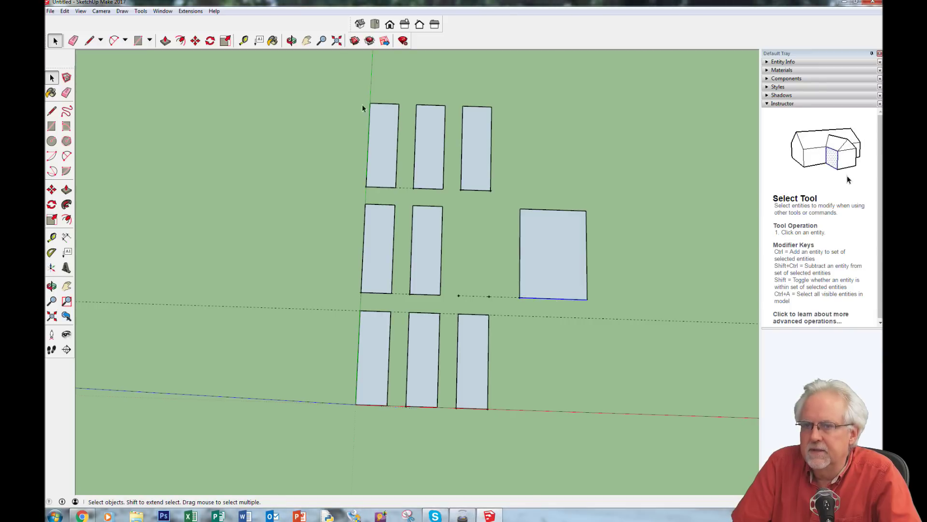
left_click(195, 40)
left_click(551, 297)
left_click(551, 261)
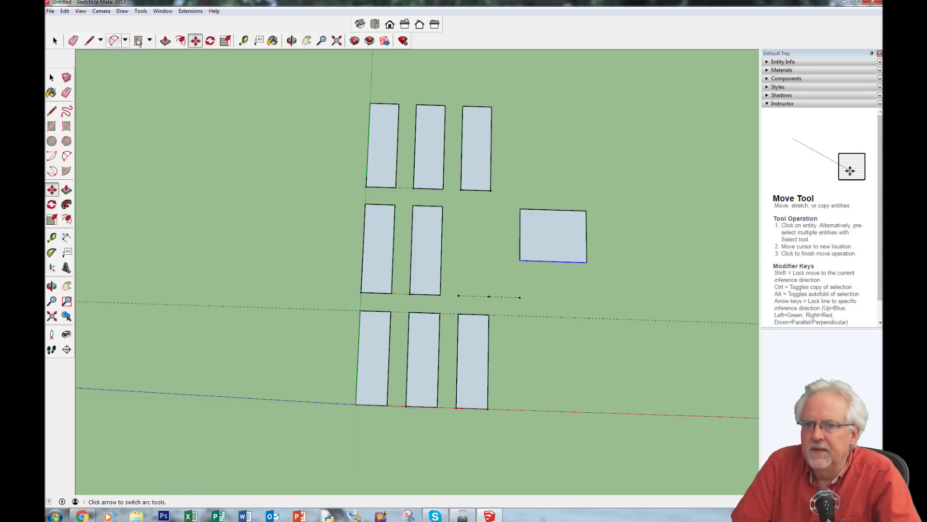
Select the shortened rectangle's far edge and try moving it inward off-axis, then undo the move
left_click(54, 40)
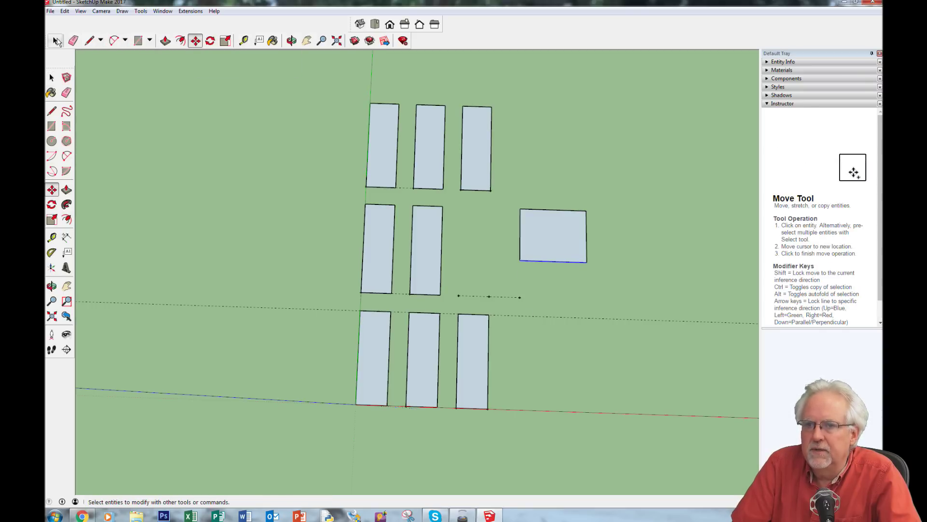
left_click(555, 214)
left_click(195, 40)
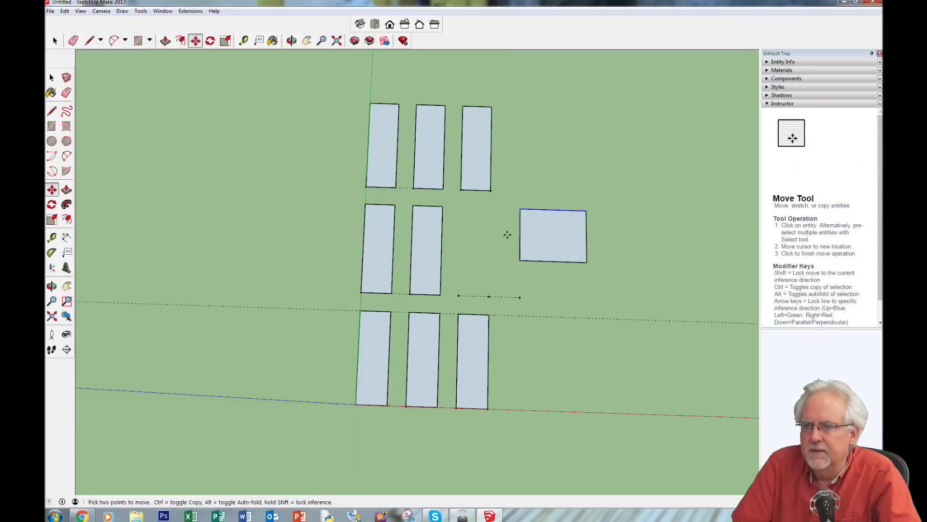
left_click(549, 216)
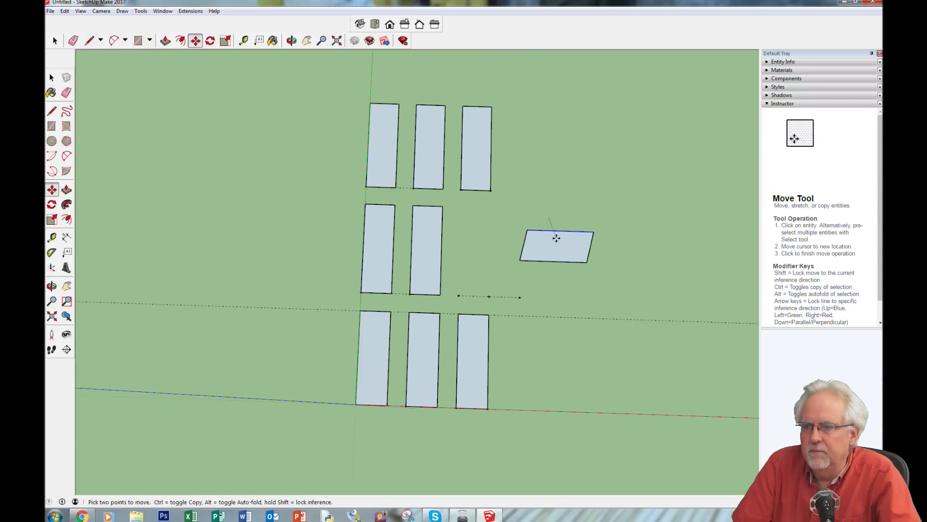
left_click(552, 226)
key("ctrl+z")
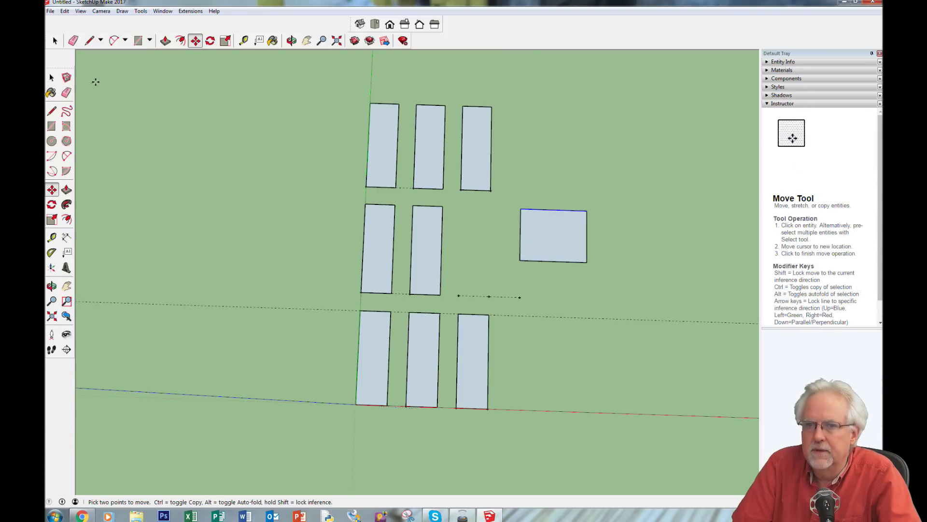
Move the selected far edge straight inward along the green axis to make the rectangle shorter
left_click(64, 11)
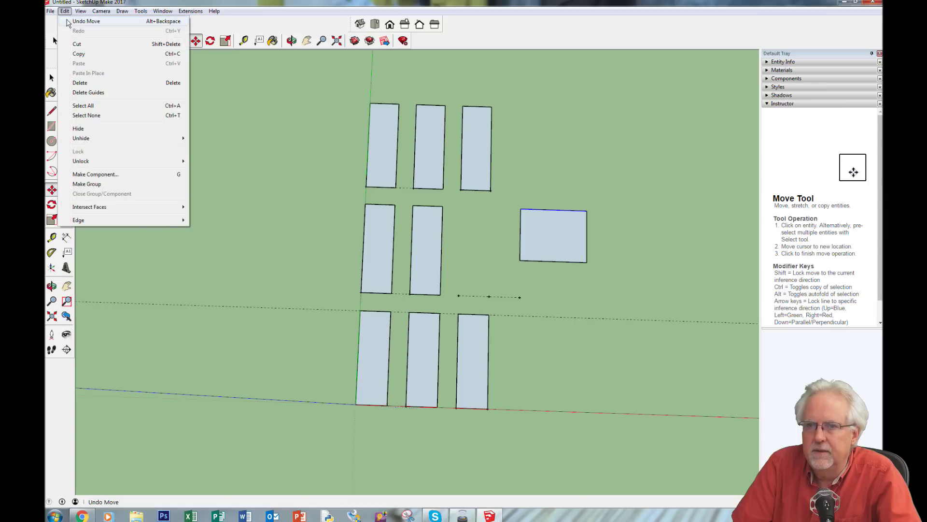
left_click(553, 209)
left_click(553, 228)
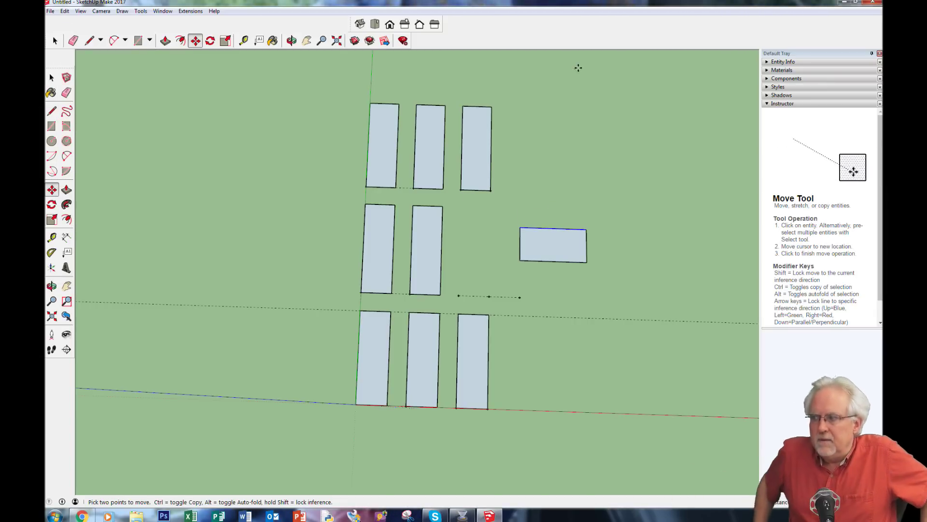
Erase the leftover guides where the third rectangle stood and place a guide point along the red axis from the second rectangle's outer near corner
left_click(72, 41)
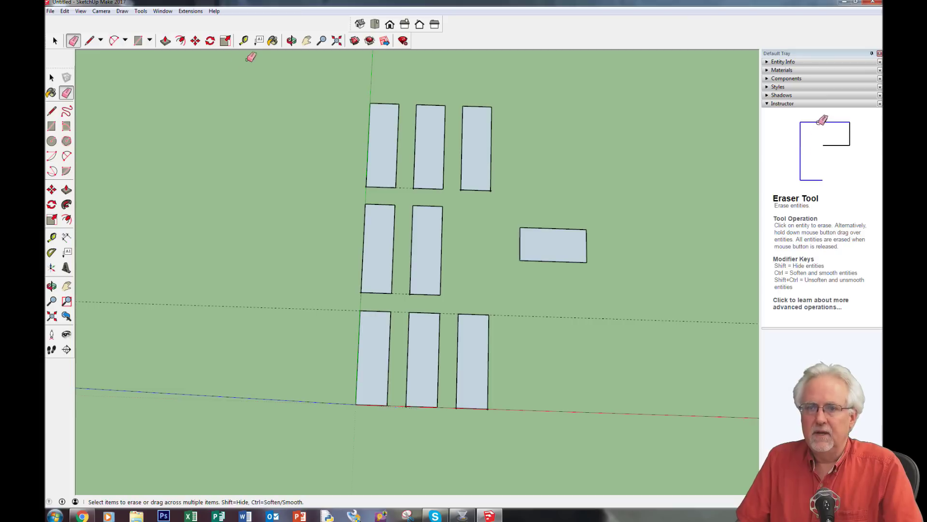
left_click(245, 41)
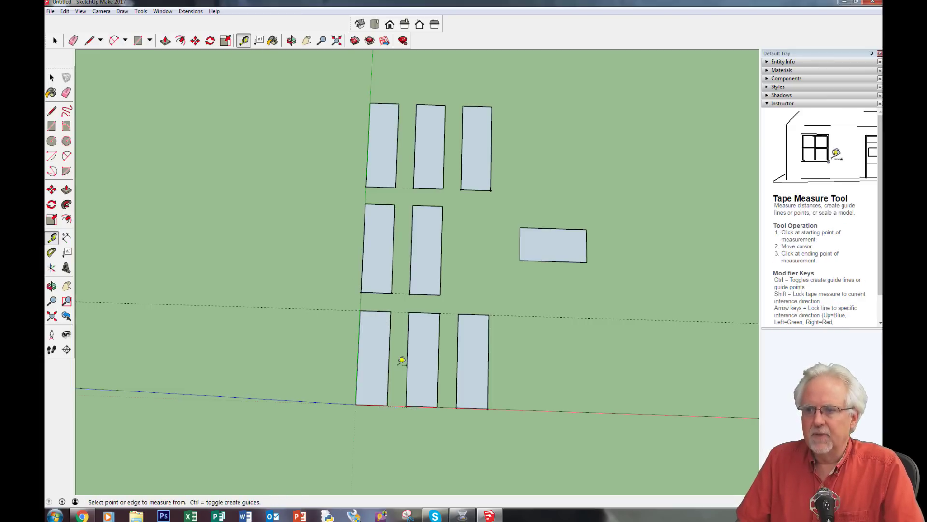
left_click(441, 294)
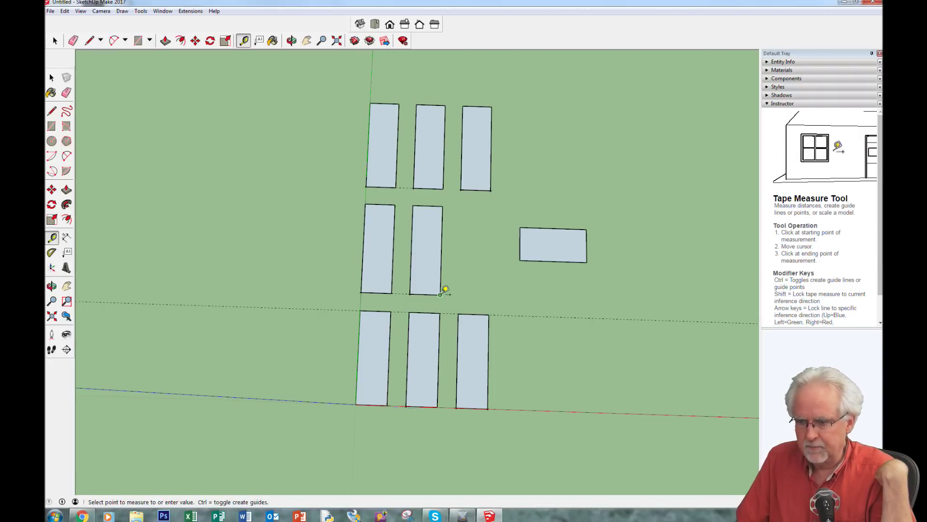
left_click(546, 297)
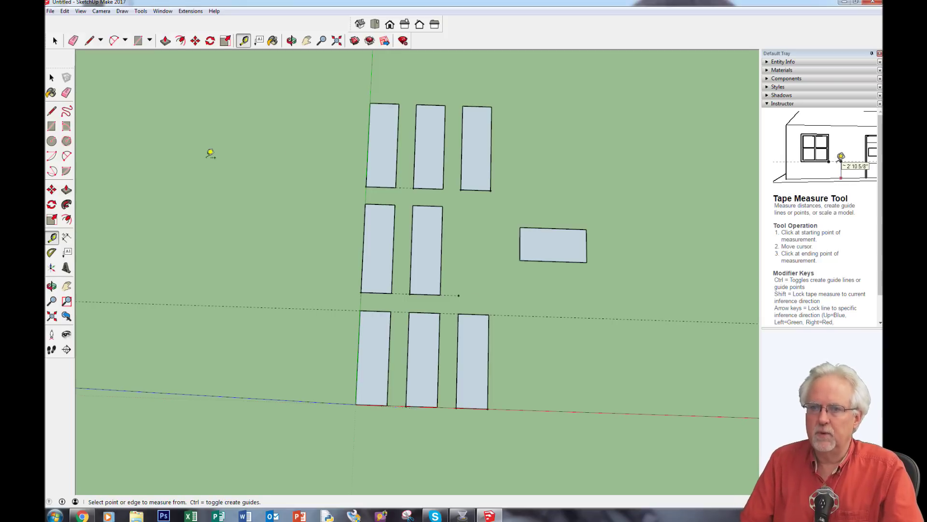
Select the detached rectangle and move it by its near inner corner onto the guide point beside the middle row
left_click(54, 42)
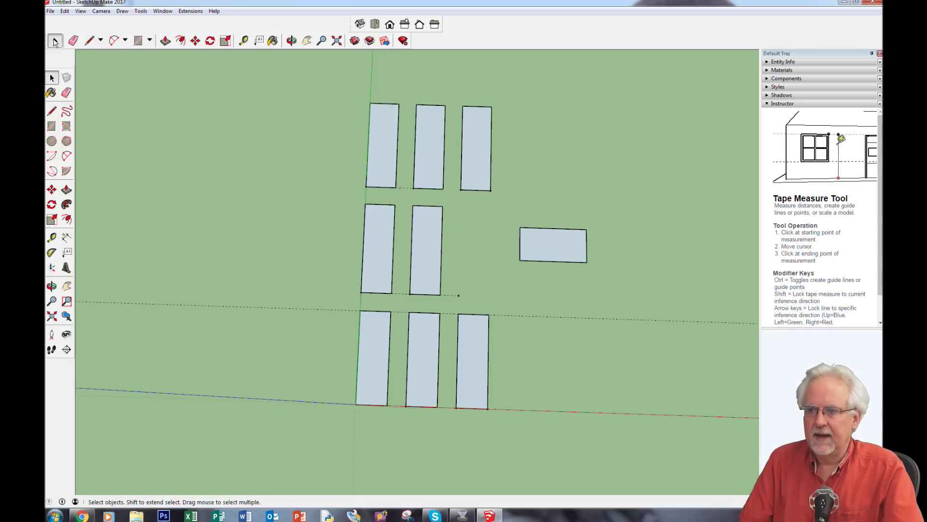
left_click(556, 250)
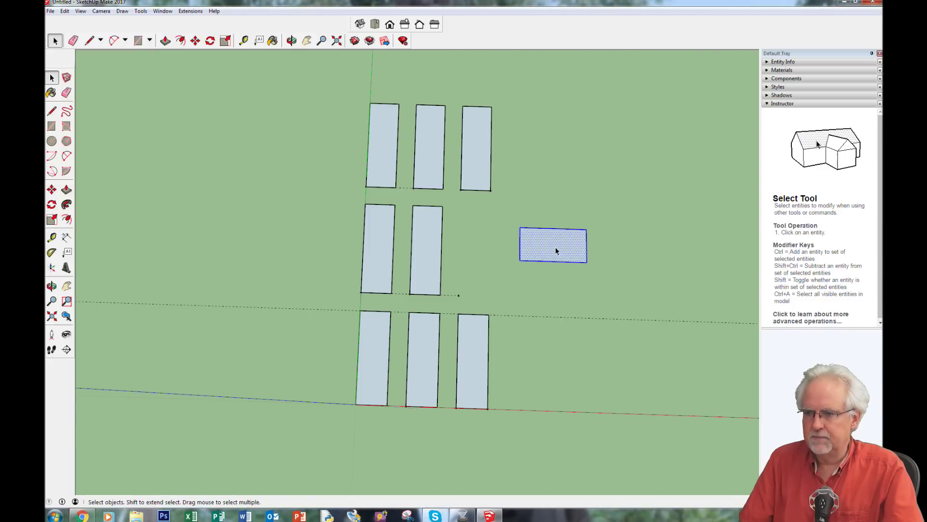
left_click(194, 42)
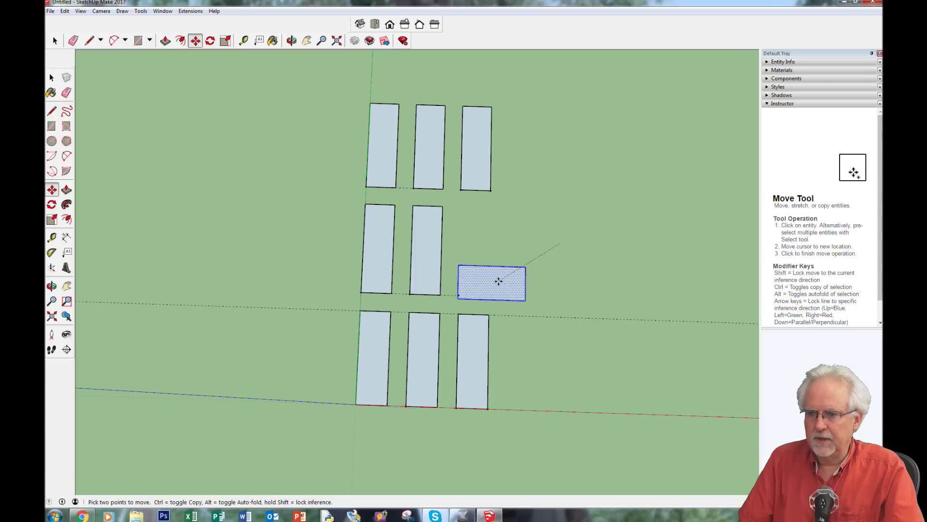
left_click(568, 231)
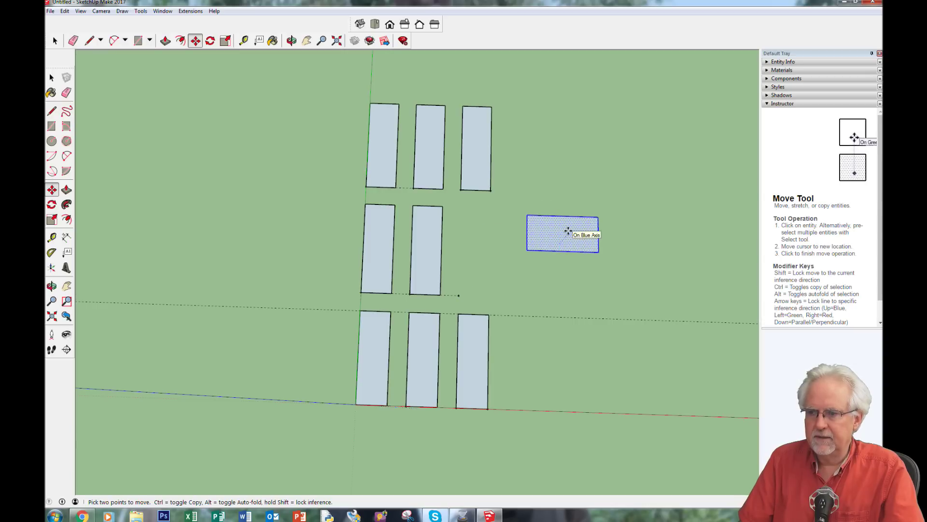
left_click(526, 249)
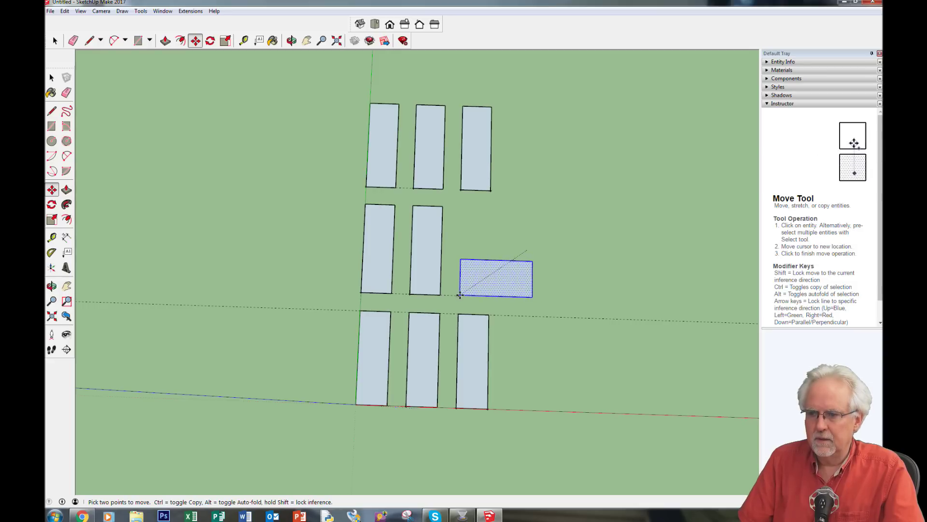
left_click(458, 295)
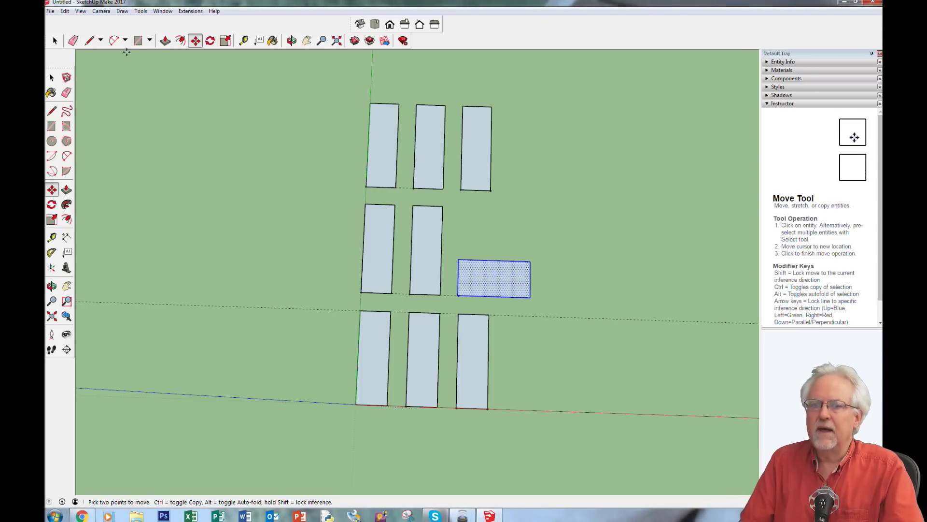
Select the moved rectangle's far edge and stretch it outward along the green axis toward the second rectangle's far corner
left_click(55, 41)
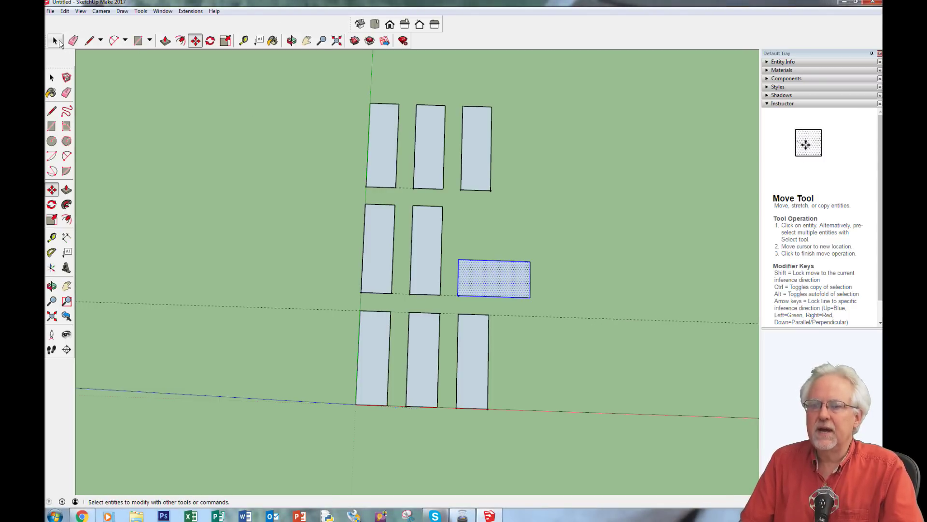
left_click(496, 261)
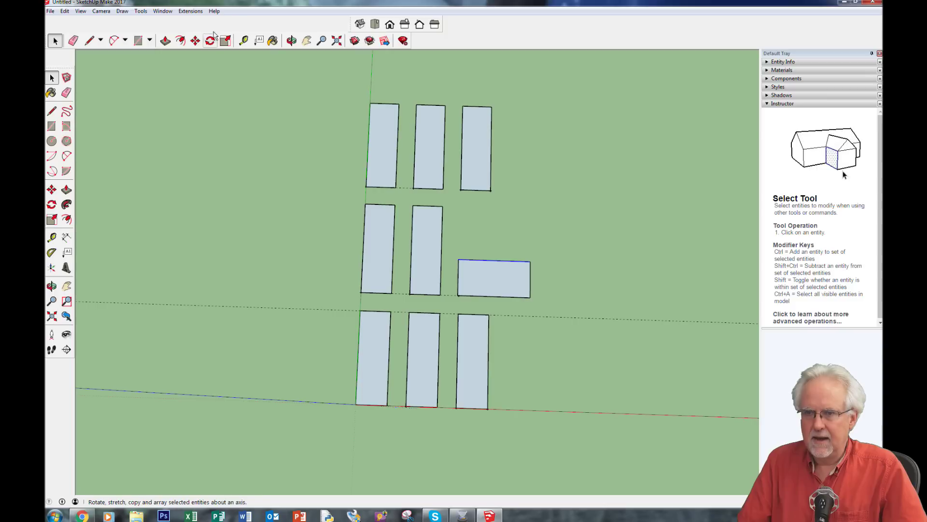
left_click(195, 40)
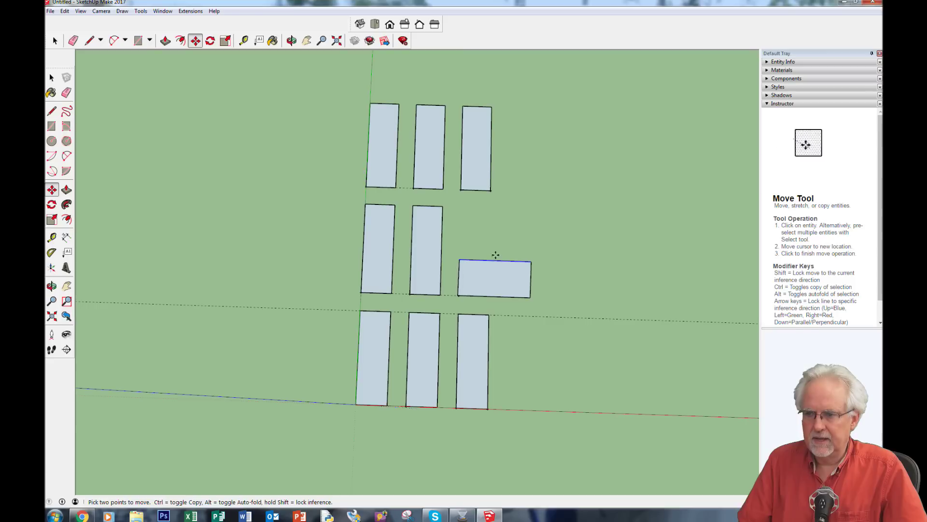
left_click(495, 262)
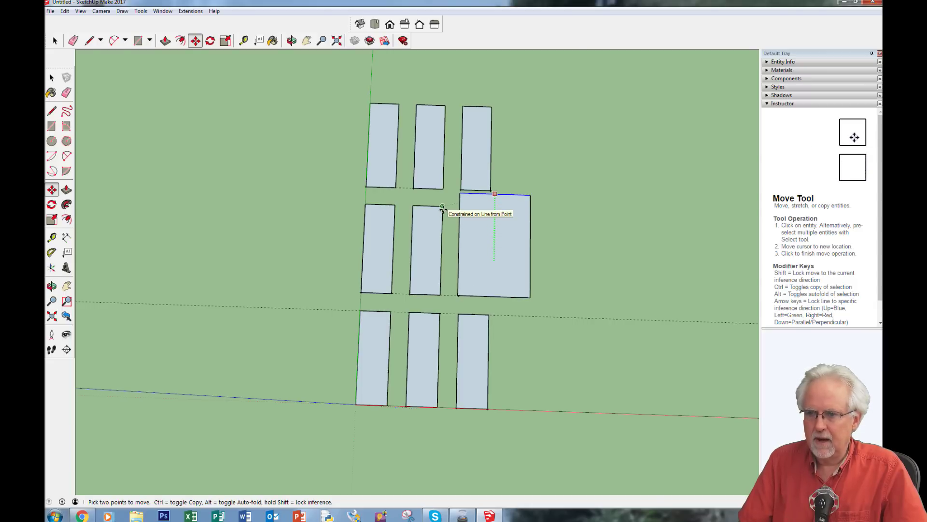
key("Escape")
left_click(493, 247)
key("Escape")
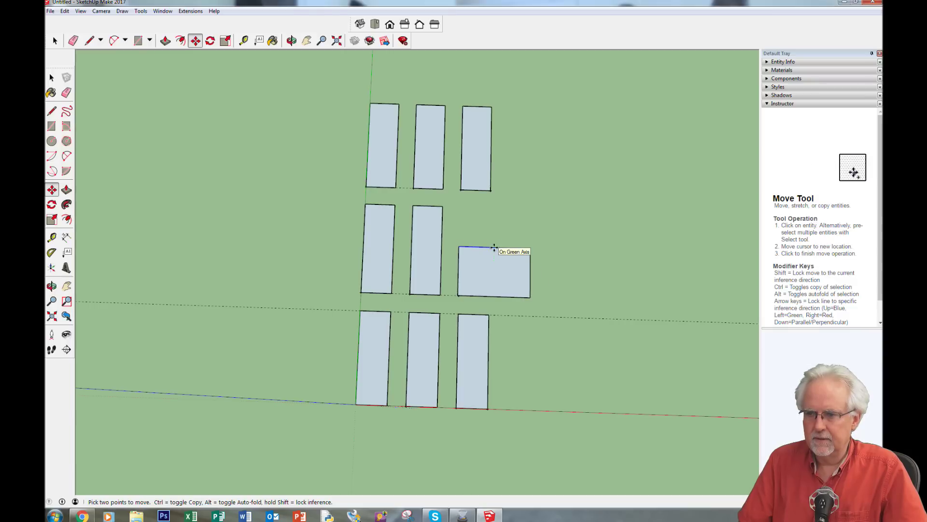
Try moving the same far edge again from its midpoint to line it up with the middle row's far edges
key("space")
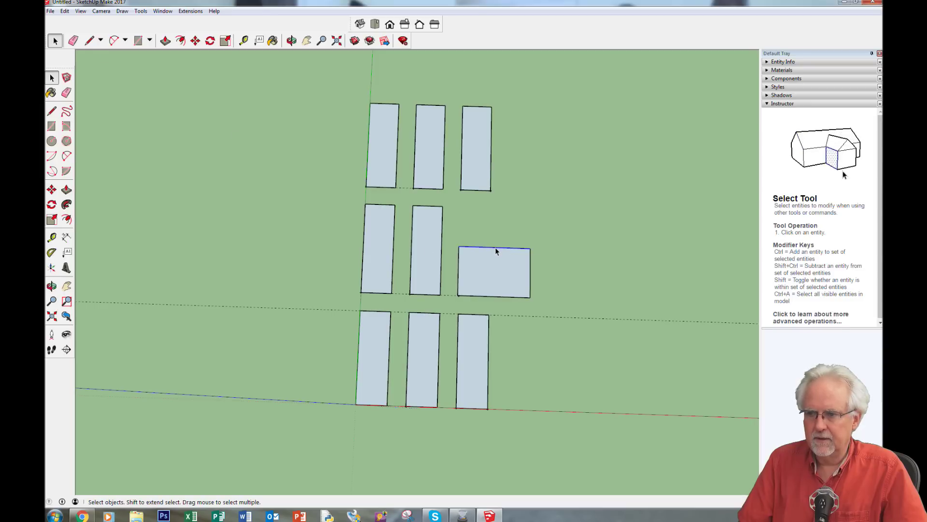
left_click(195, 41)
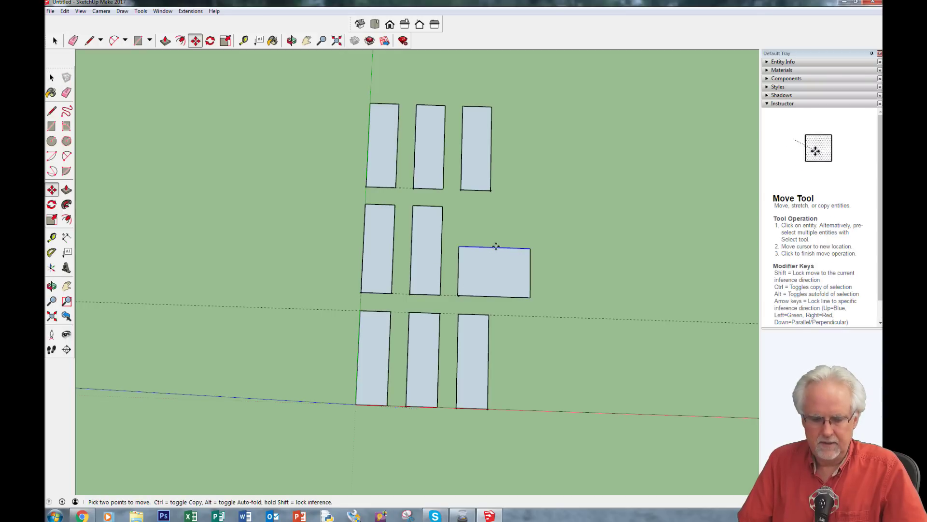
left_click(497, 246)
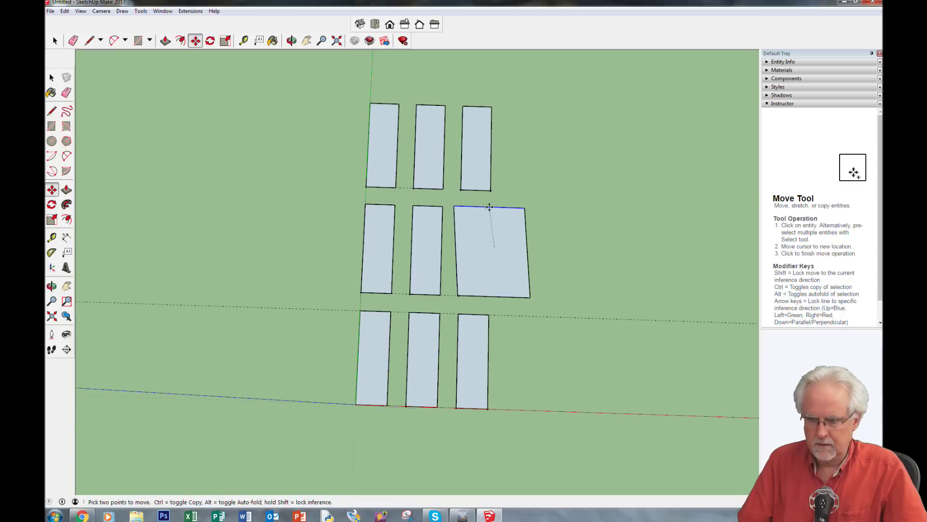
left_click(495, 252)
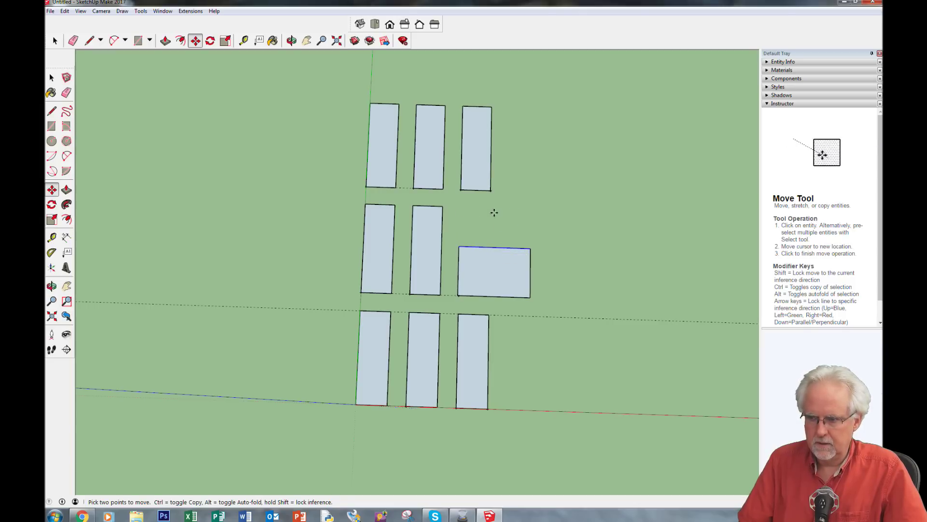
left_click(55, 41)
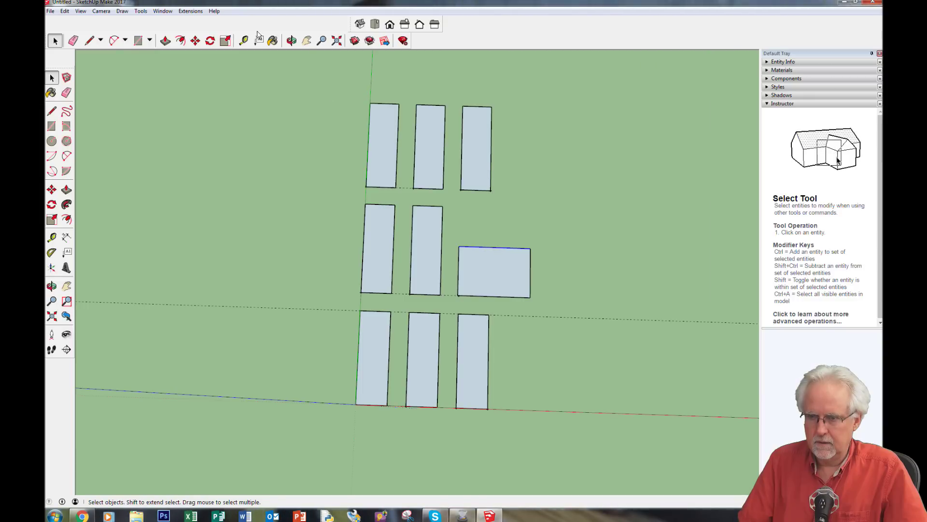
left_click(195, 41)
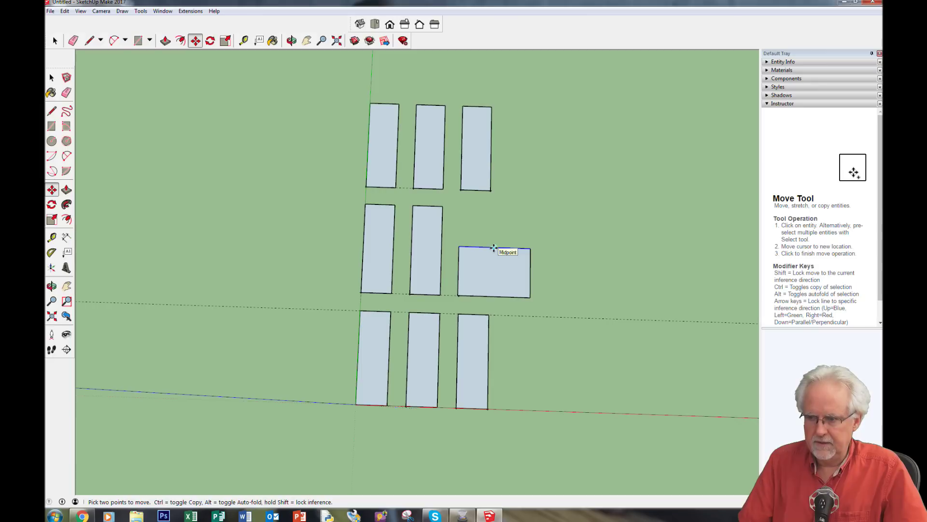
left_click(494, 247)
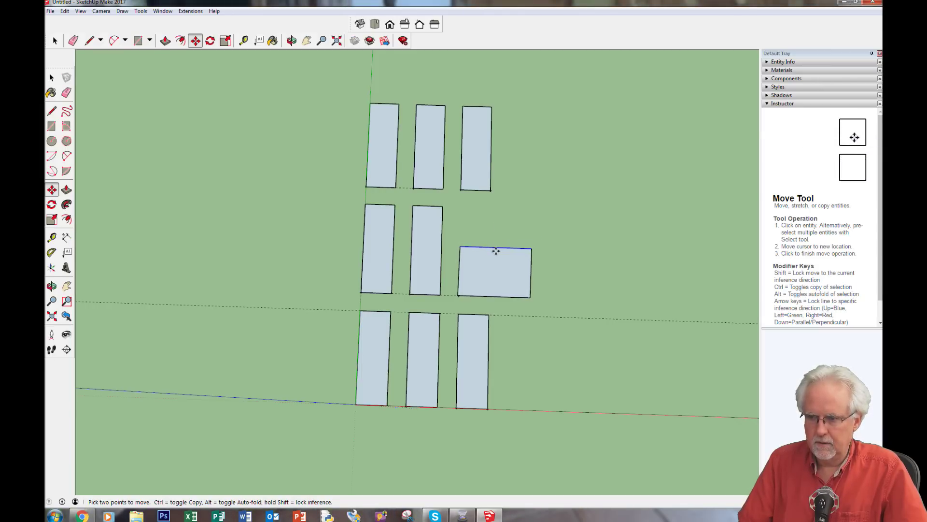
left_click(495, 251)
key("space")
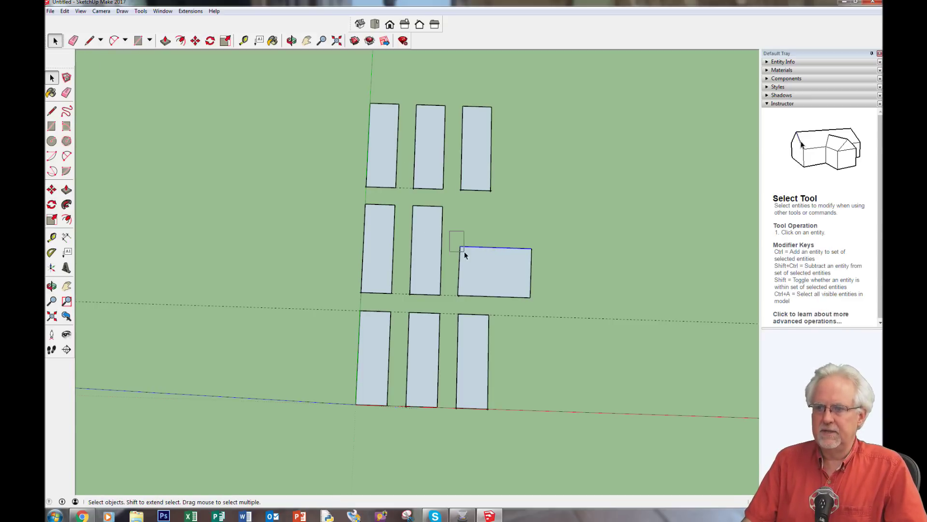
Delete the distorted rectangle and draw a new wide rectangle starting from the guide point in the middle row
left_click_drag(556, 308, 556, 308)
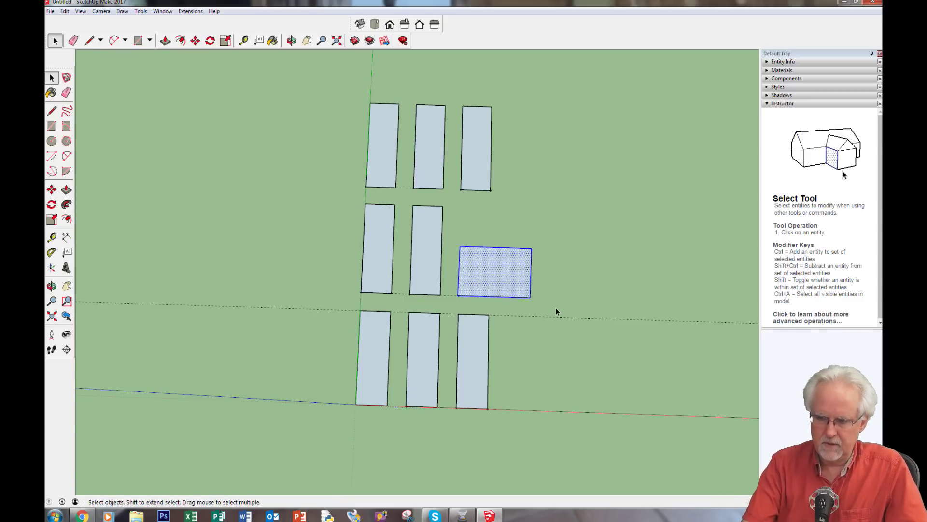
key("Delete")
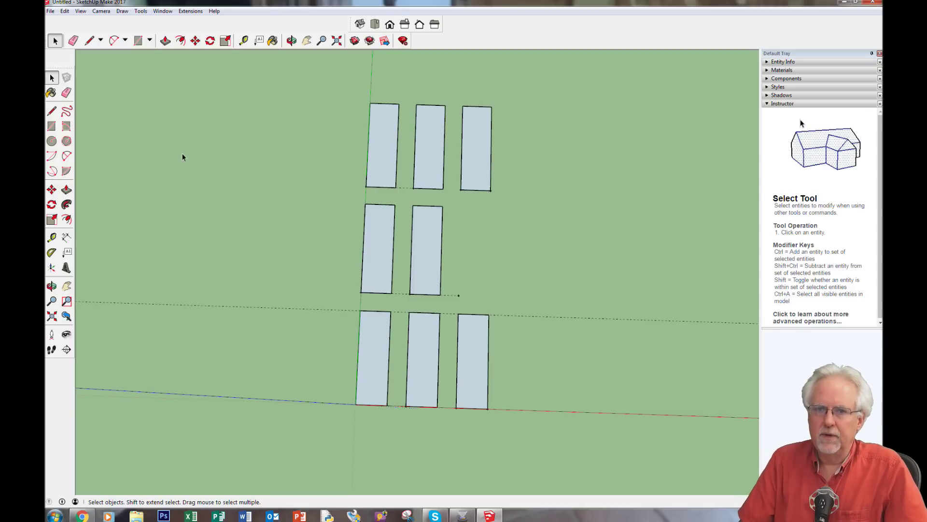
left_click(138, 40)
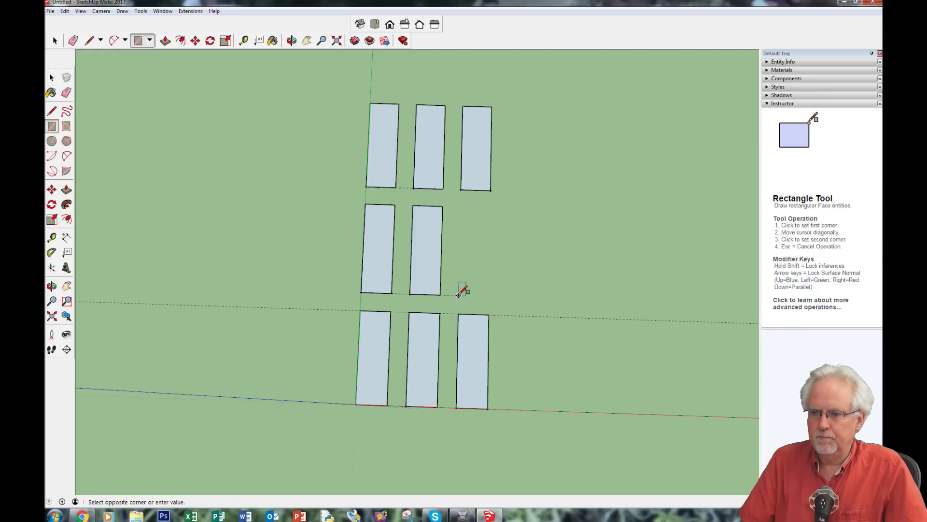
left_click(536, 243)
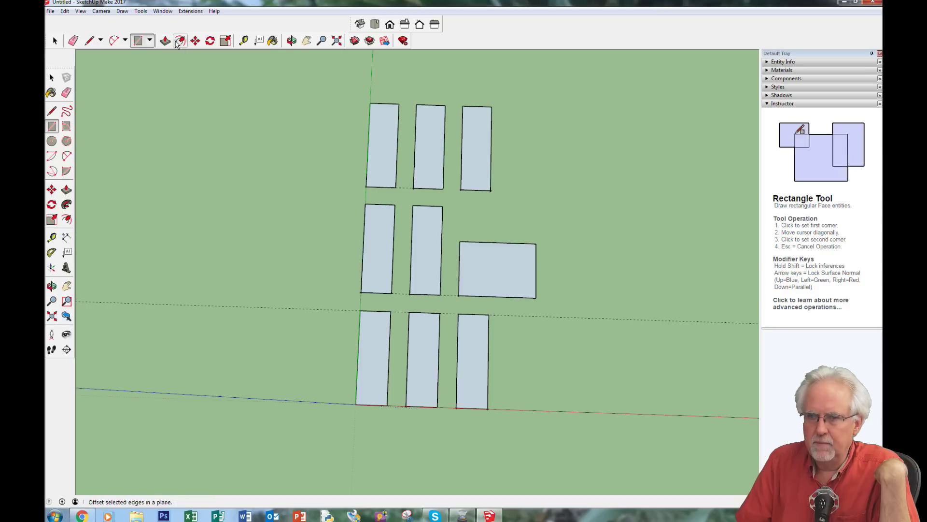
Place a guide point along the red axis from the second middle-row rectangle's outer far corner
left_click(244, 40)
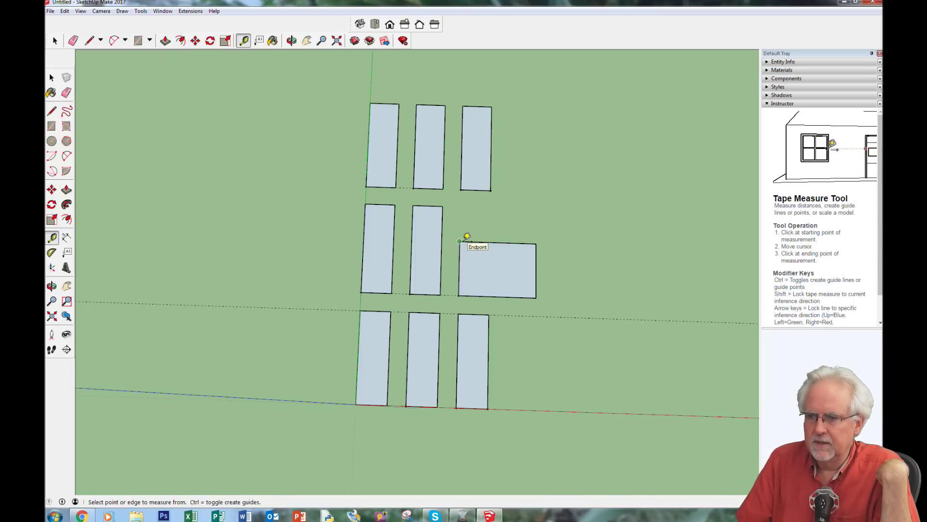
left_click(443, 205)
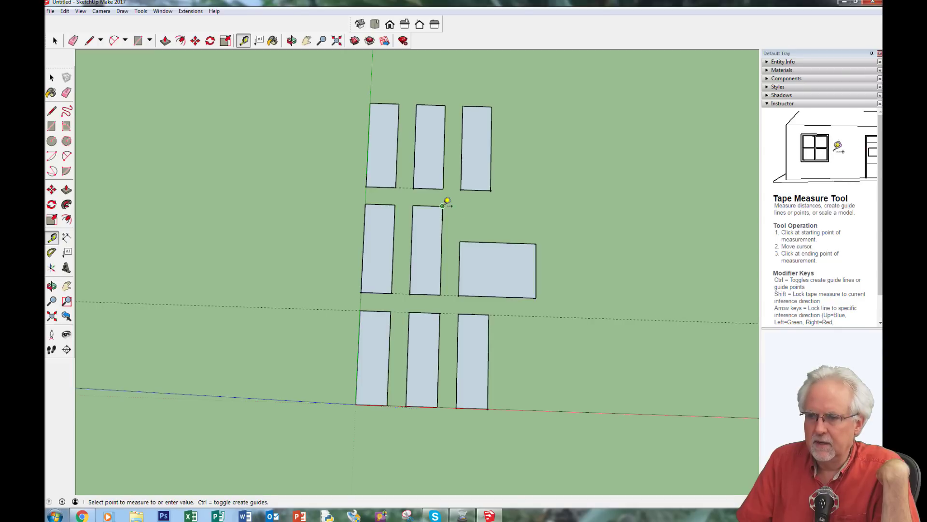
left_click(475, 207)
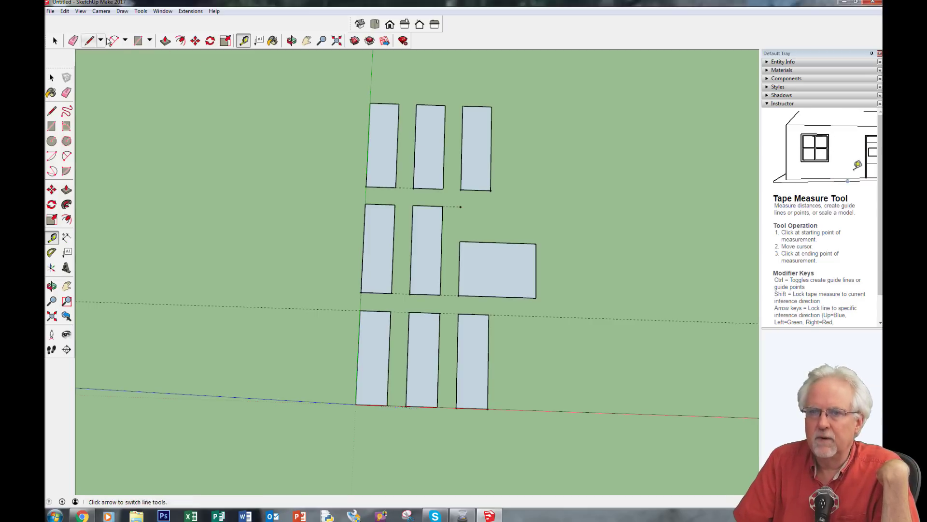
Select the new rectangle's far edge and move it by its inner corner along the green axis to the guide point
left_click(58, 41)
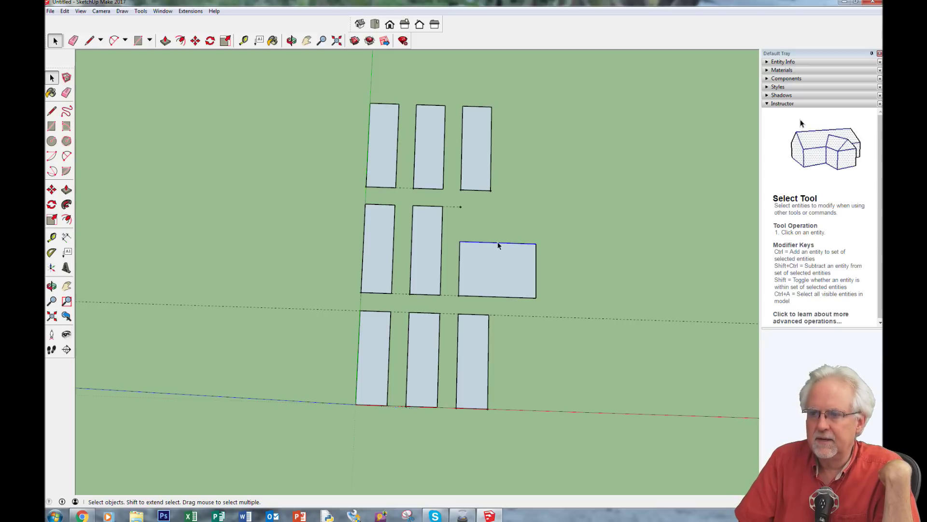
left_click(196, 41)
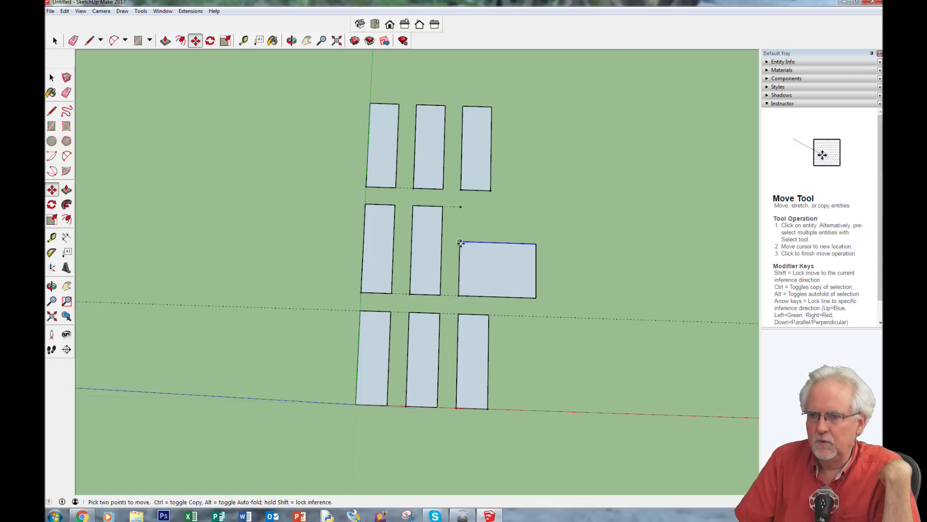
left_click(461, 242)
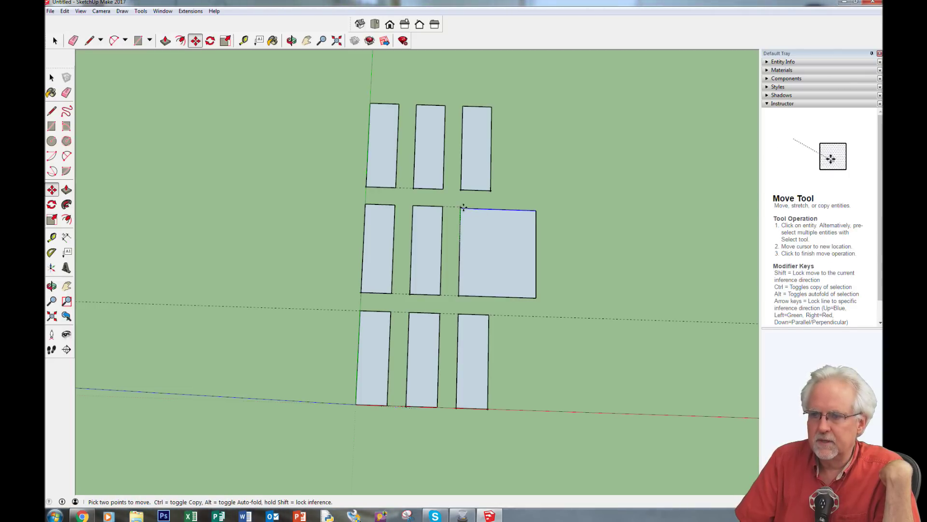
left_click(460, 207)
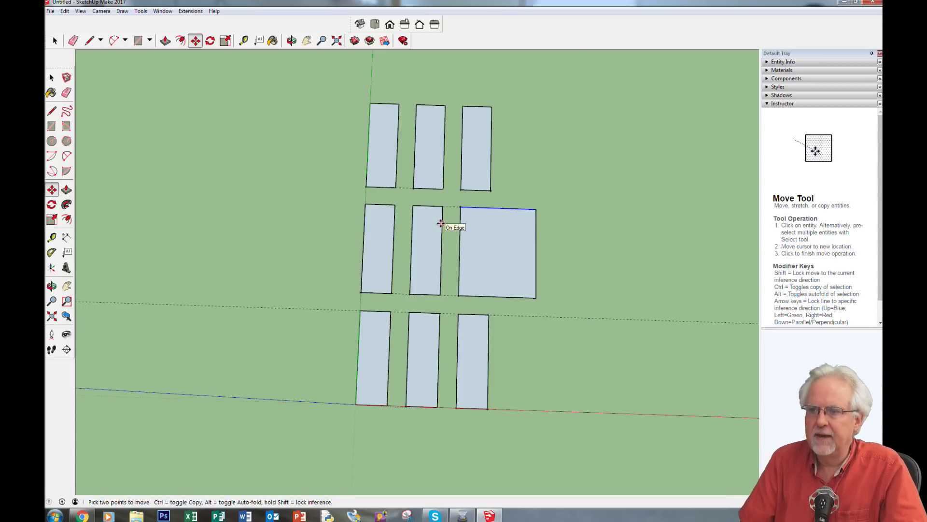
Create a green-axis guide line from the far row's third rectangle's near outer corner across the wide rectangle, declining to resize the model
left_click(244, 41)
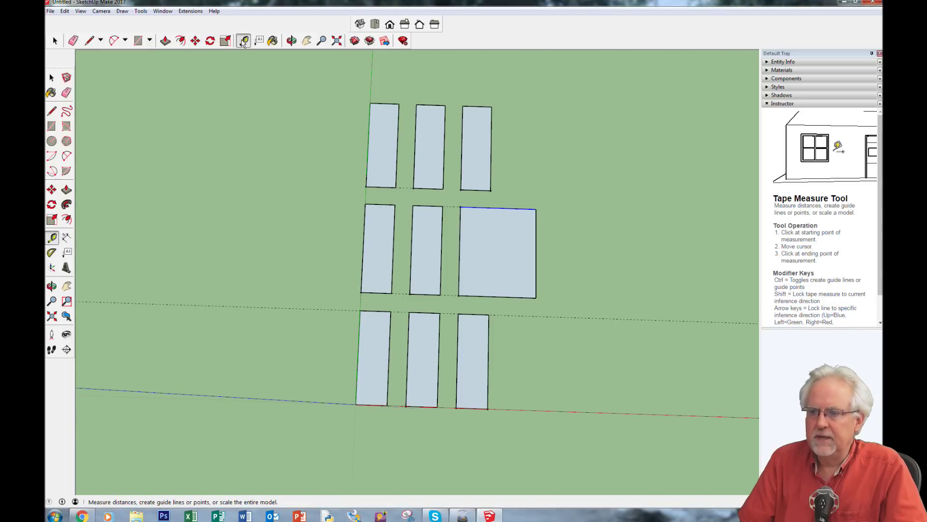
left_click(491, 190)
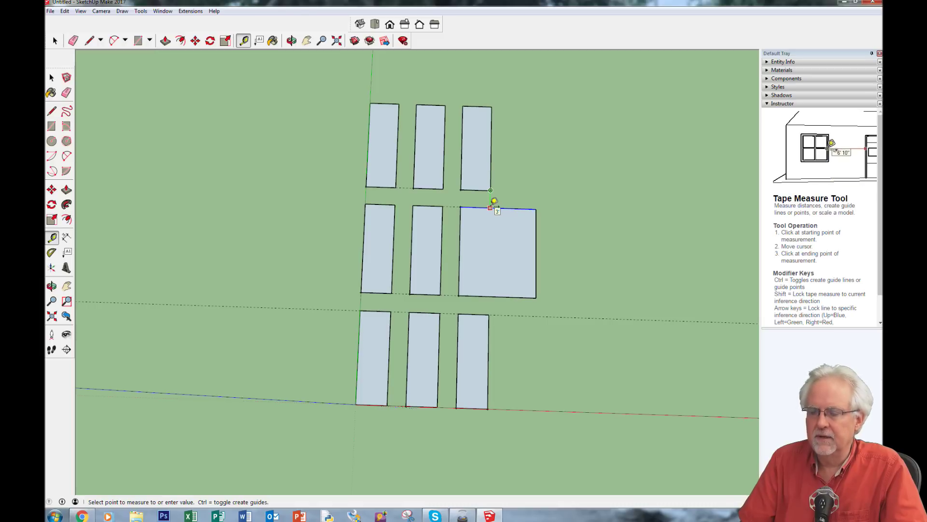
left_click(491, 207)
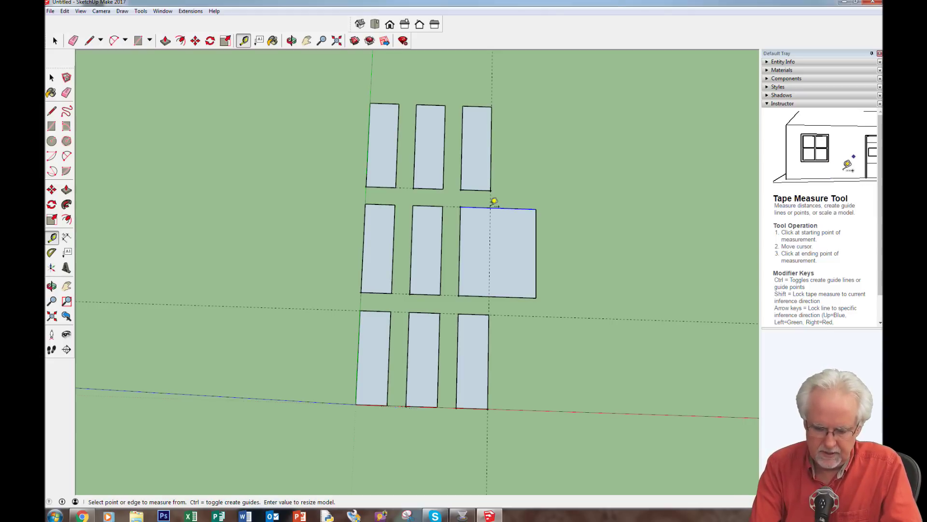
key("Return")
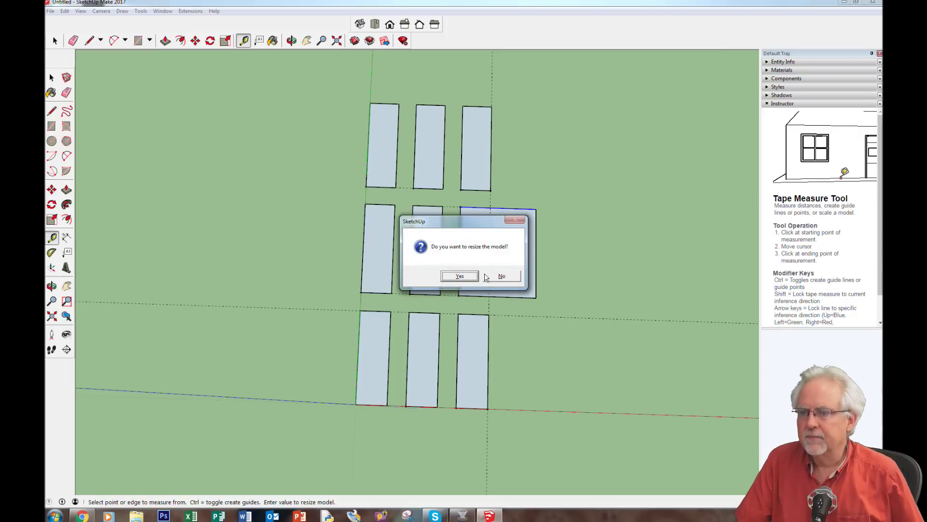
left_click(502, 276)
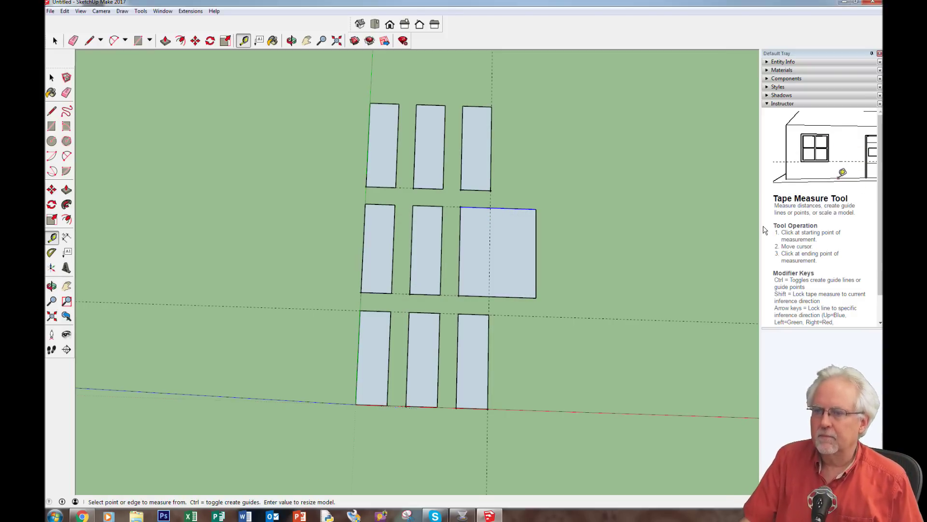
Move the outer long edge of the wide middle-row rectangle inward along the red axis onto the green-axis guide line
left_click(491, 190)
left_click(497, 199)
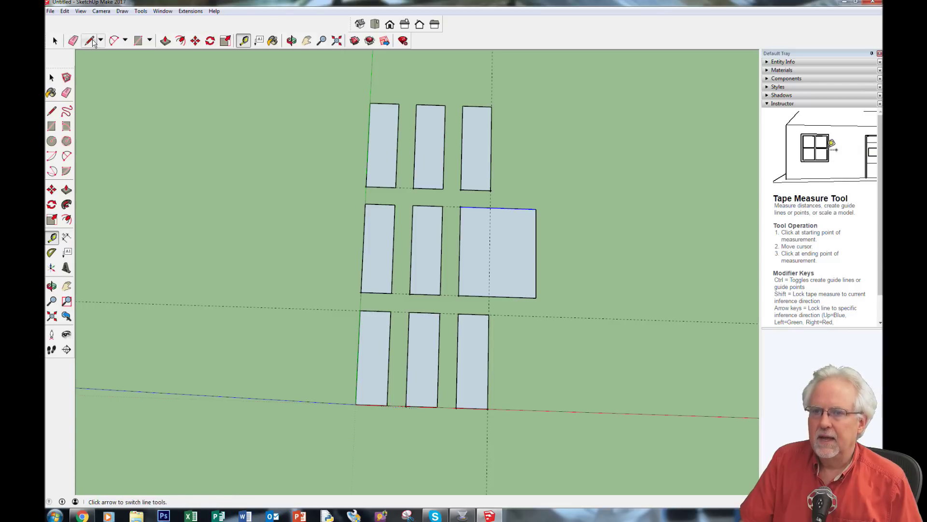
left_click(54, 40)
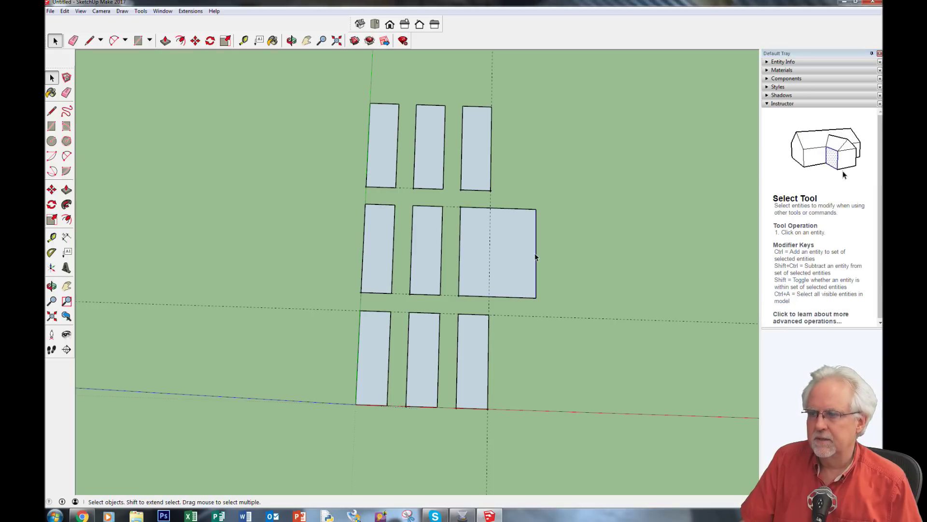
left_click(195, 41)
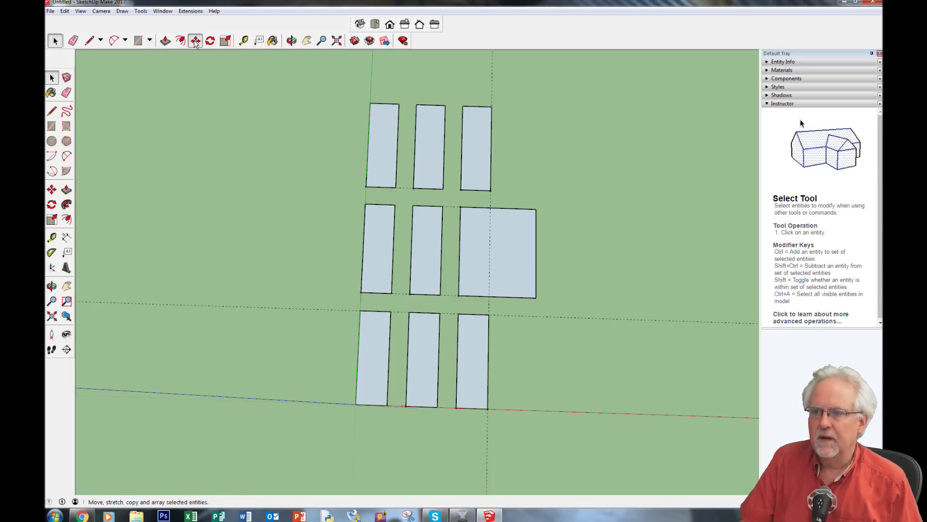
left_click(536, 253)
left_click(490, 252)
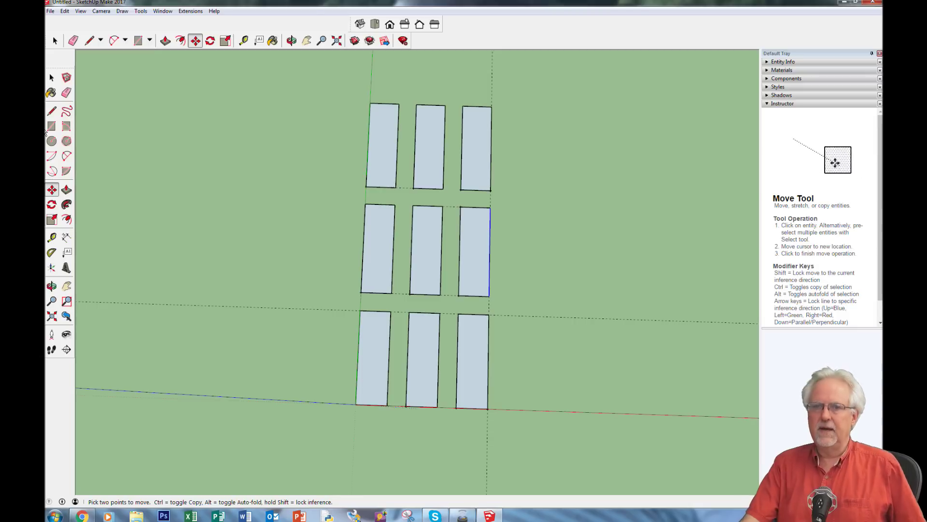
Select all nine rectangles in the three rows together
left_click(55, 40)
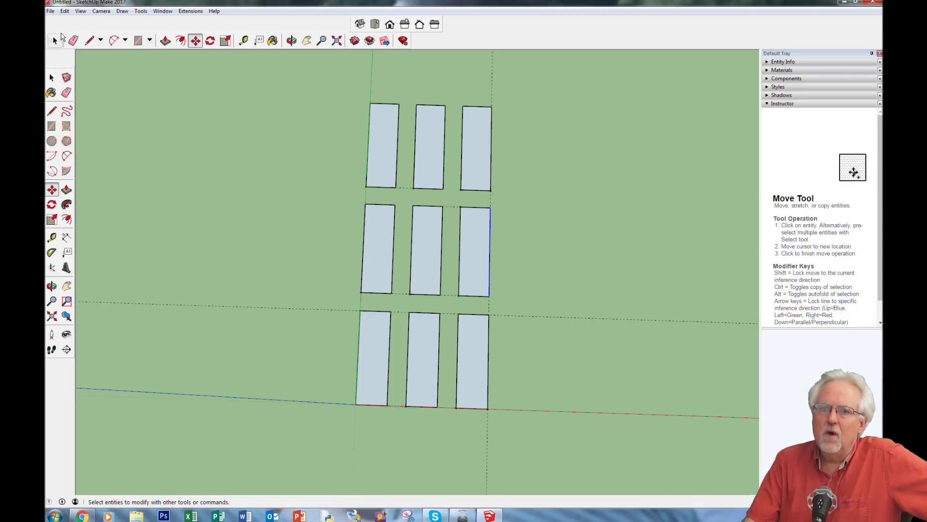
left_click_drag(654, 493, 598, 452)
middle_click_drag(546, 440, 431, 214)
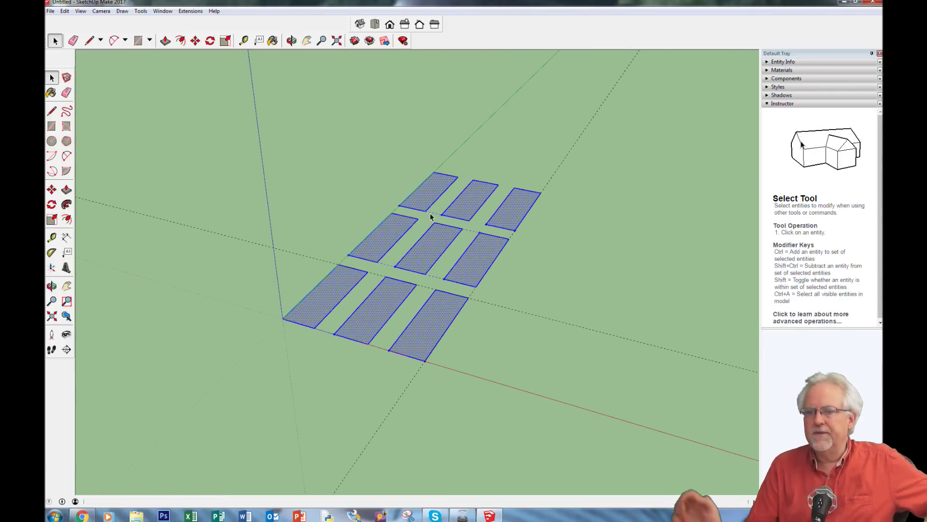